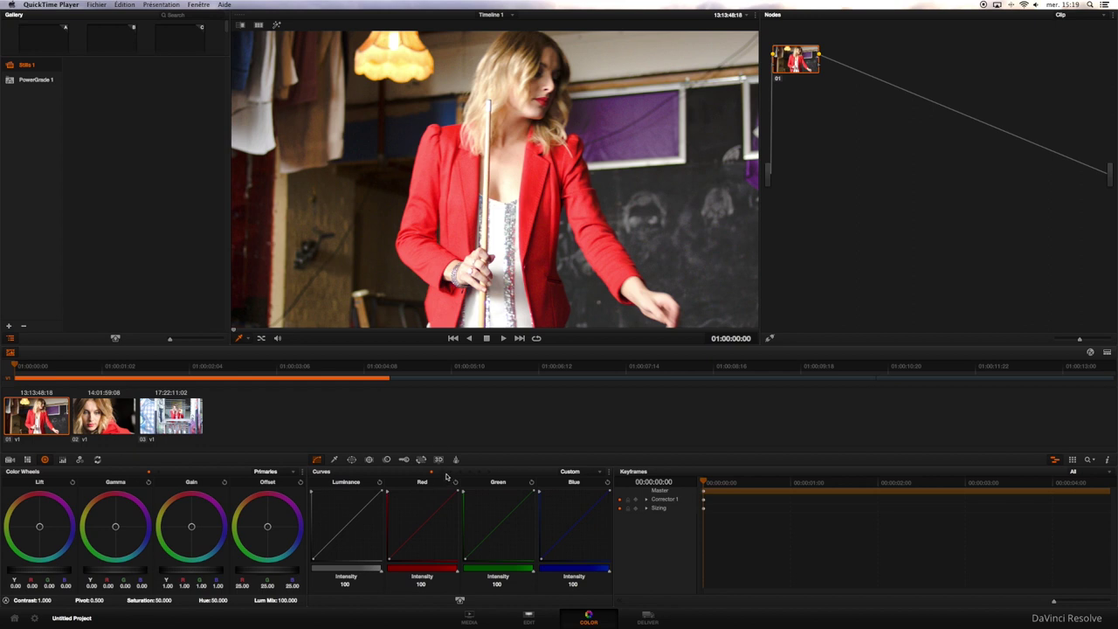
- Load clip 02, the close-up portrait, flipping through neighbouring clips before returning to it
{"action": "left_click", "coordinate": [112, 408]}
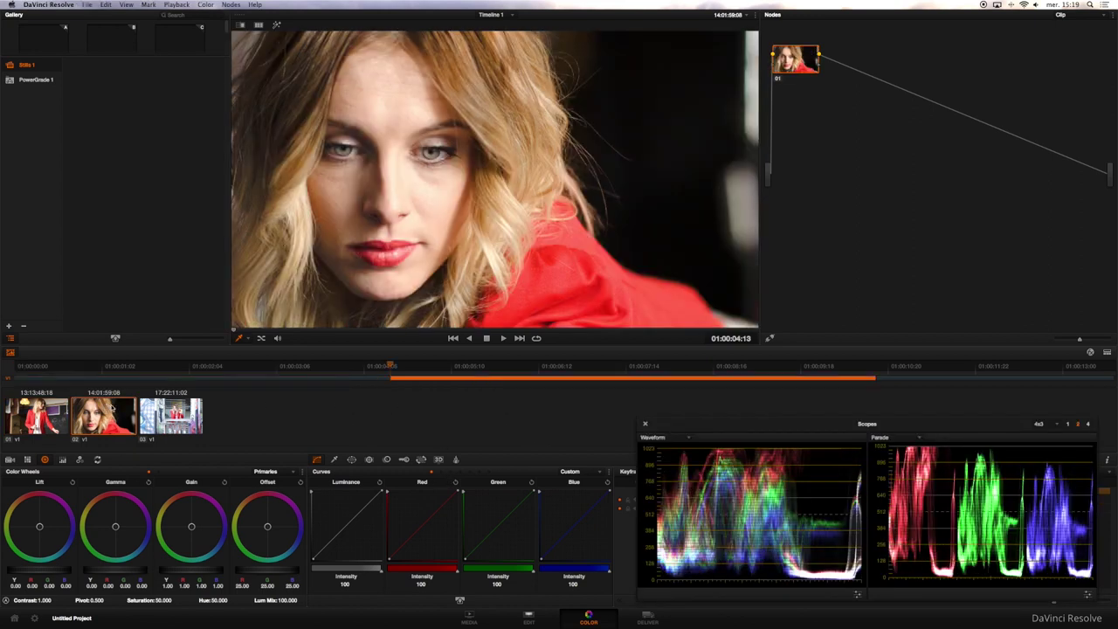
{"action": "key", "text": "Down"}
{"action": "key", "text": "Up"}
{"action": "key", "text": "Down"}
{"action": "key", "text": "Up"}
{"action": "key", "text": "Up"}
{"action": "key", "text": "Down"}
- Shift node 01's gain balance toward blue-green, then add serial node 02 after it
{"action": "left_click_drag", "start_coordinate": [794, 58], "coordinate": [804, 81]}
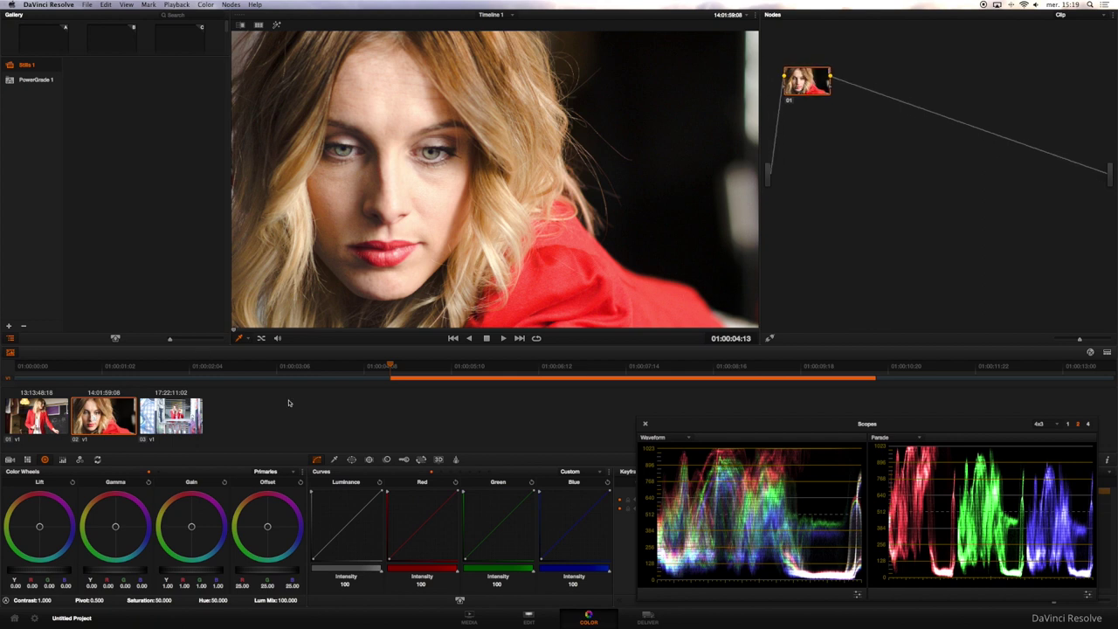
{"action": "left_click_drag", "start_coordinate": [191, 527], "coordinate": [212, 551]}
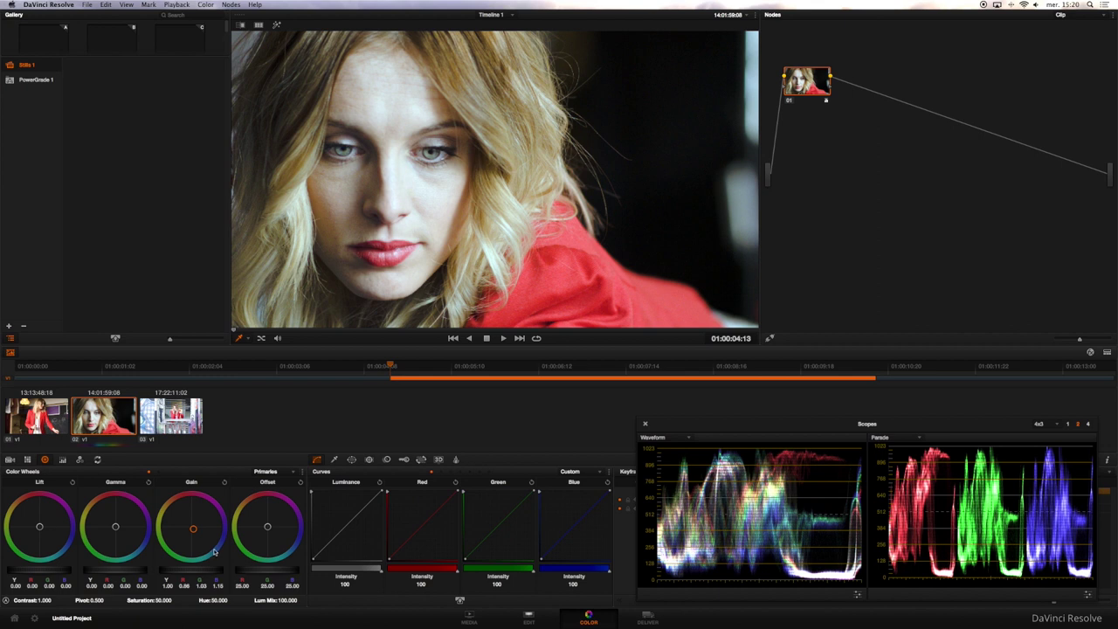
{"action": "left_click_drag", "start_coordinate": [797, 74], "coordinate": [799, 75]}
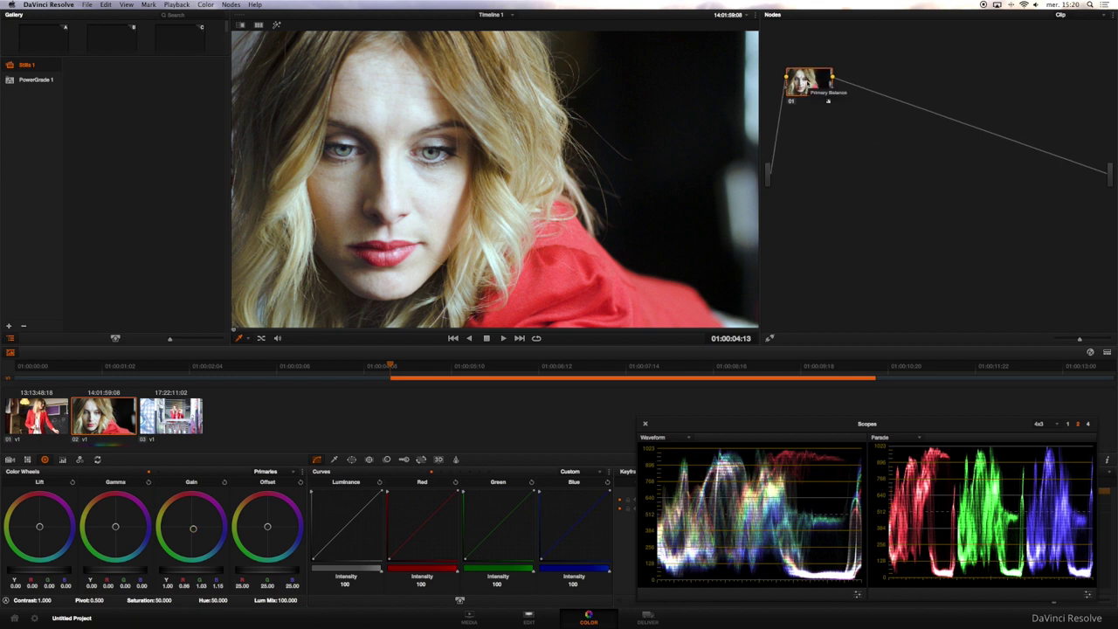
{"action": "key", "text": "alt+s"}
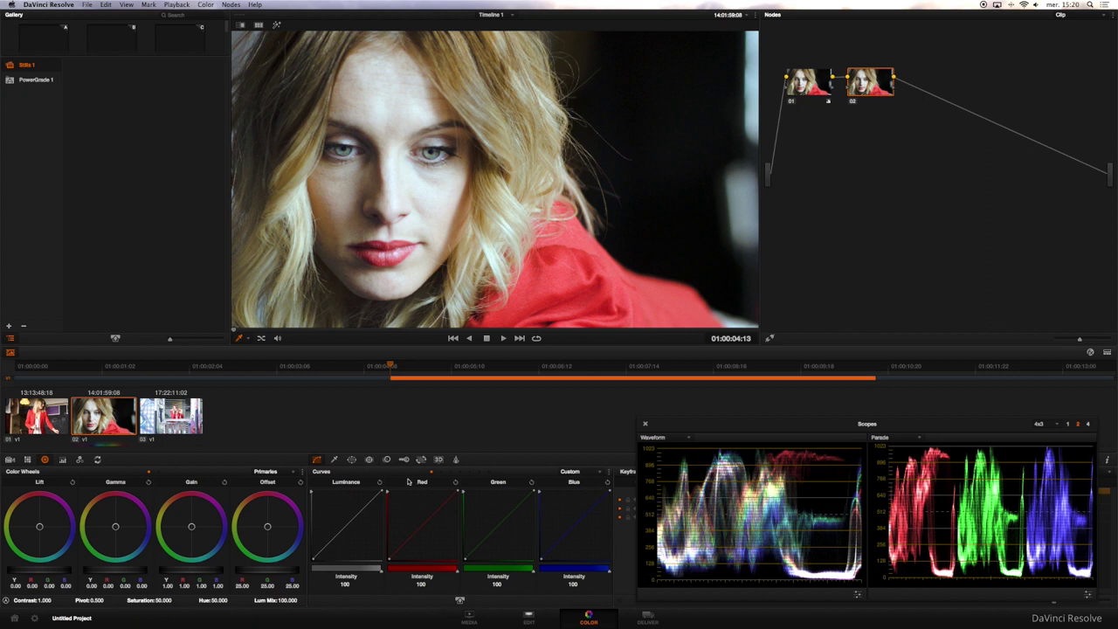
- Enlarge the curves in Gigantor mode and draw a contrast S-curve on Luminance
{"action": "left_click", "coordinate": [333, 459]}
{"action": "left_click", "coordinate": [317, 460]}
{"action": "left_click", "coordinate": [460, 601]}
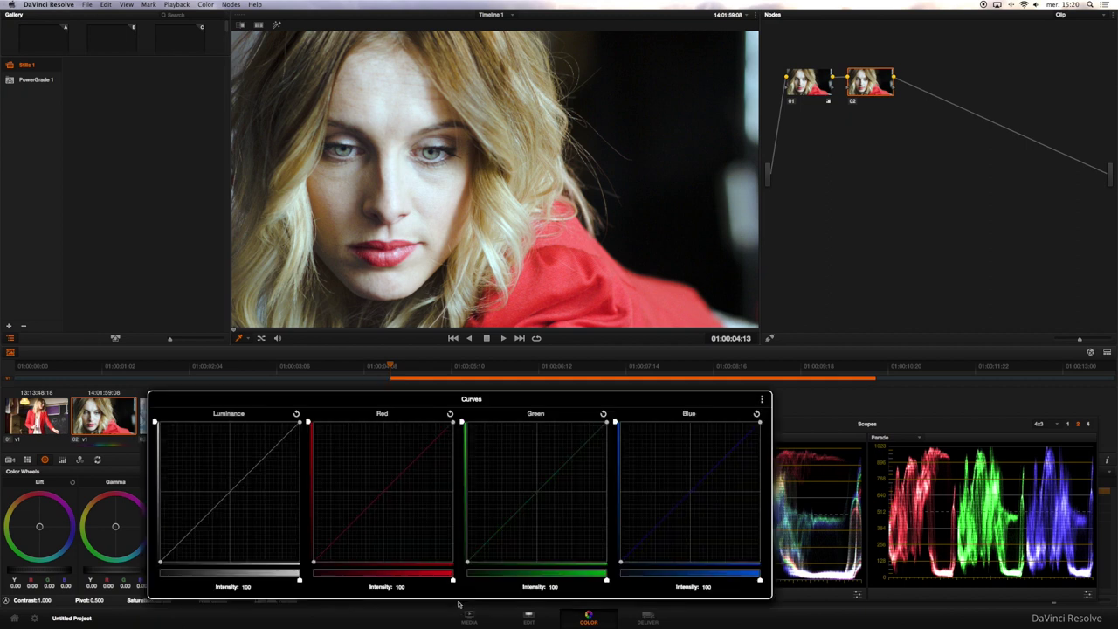
{"action": "left_click", "coordinate": [836, 399]}
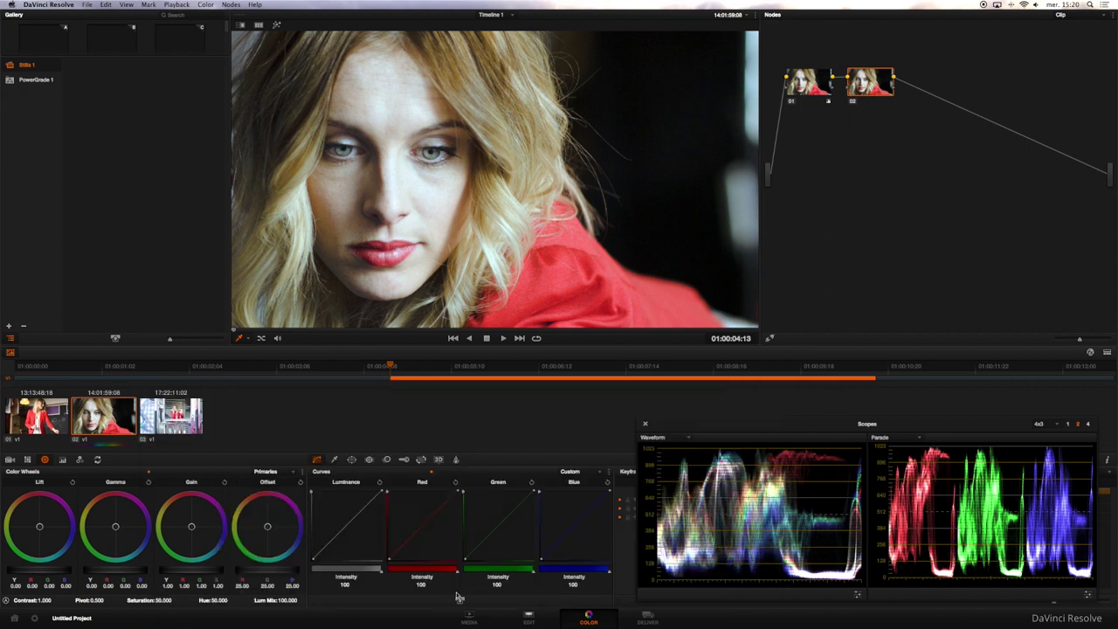
{"action": "left_click", "coordinate": [462, 602]}
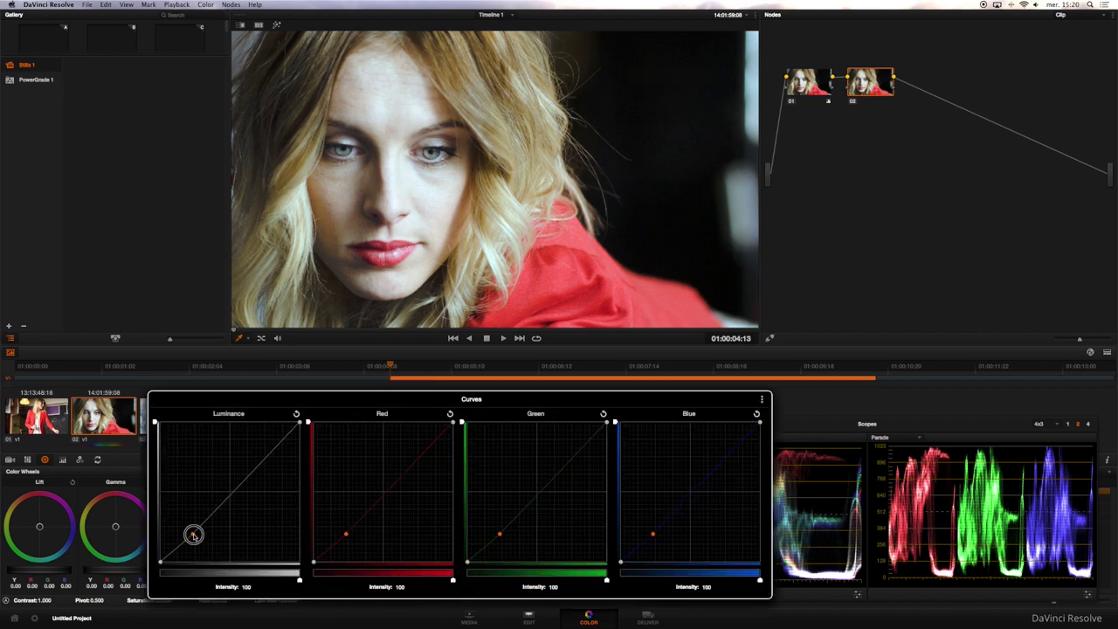
{"action": "left_click_drag", "start_coordinate": [187, 533], "coordinate": [205, 540]}
{"action": "mouse_move", "coordinate": [242, 496]}
{"action": "left_mouse_down"}
{"action": "mouse_move", "coordinate": [218, 454]}
{"action": "mouse_move", "coordinate": [244, 474]}
{"action": "left_mouse_up"}
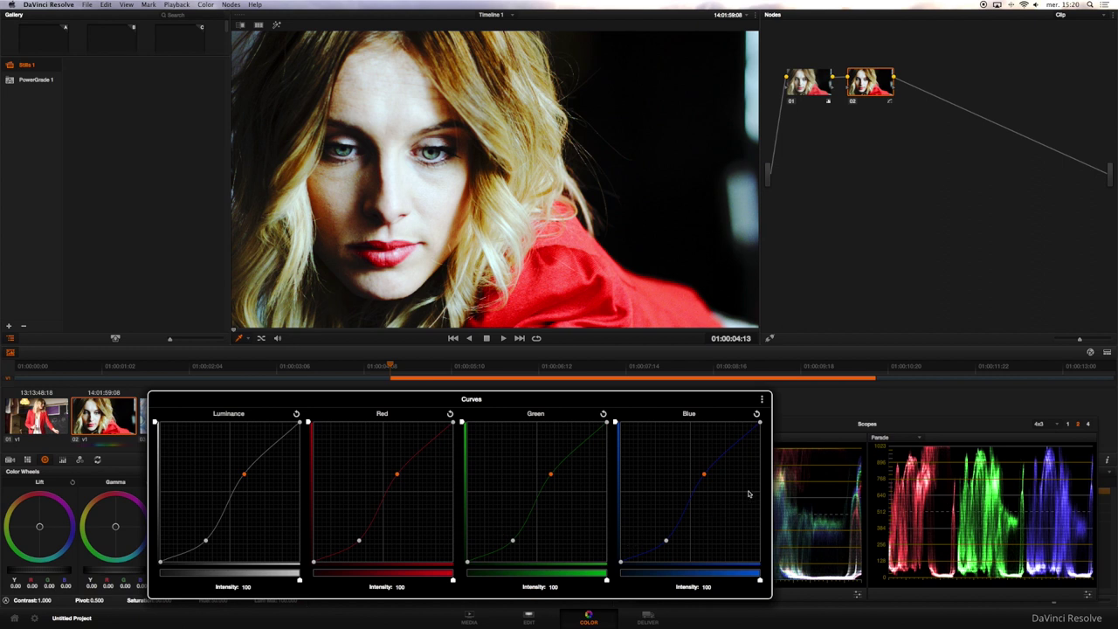
- Darken the luminance top point and pull down Red, then reset all curves to straight
{"action": "left_click", "coordinate": [762, 399]}
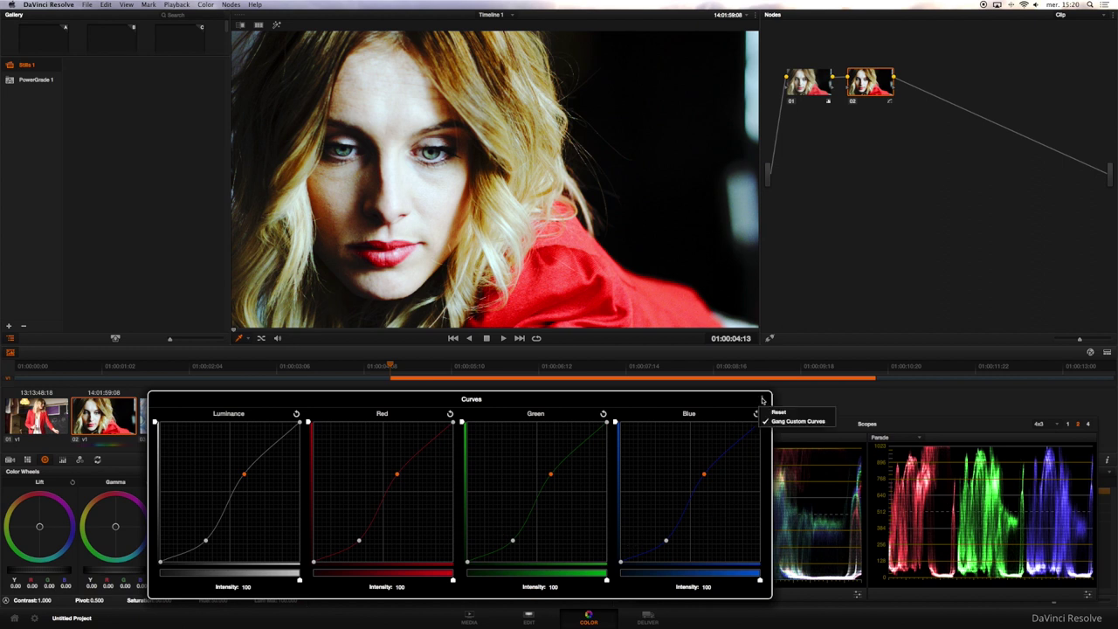
{"action": "left_click", "coordinate": [798, 423]}
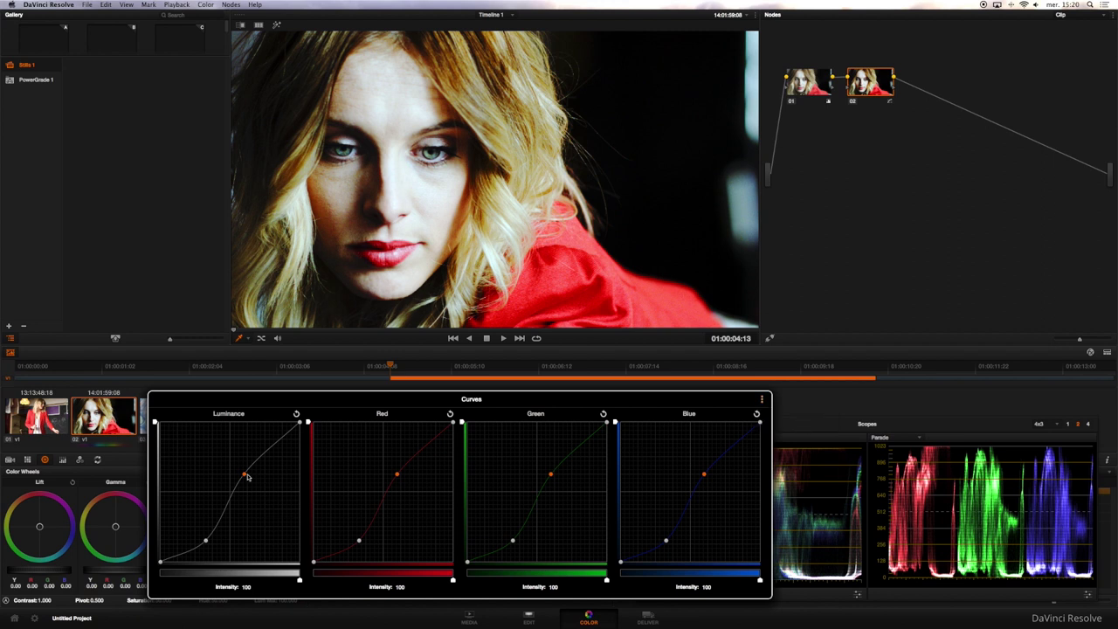
{"action": "left_click_drag", "start_coordinate": [246, 475], "coordinate": [273, 485]}
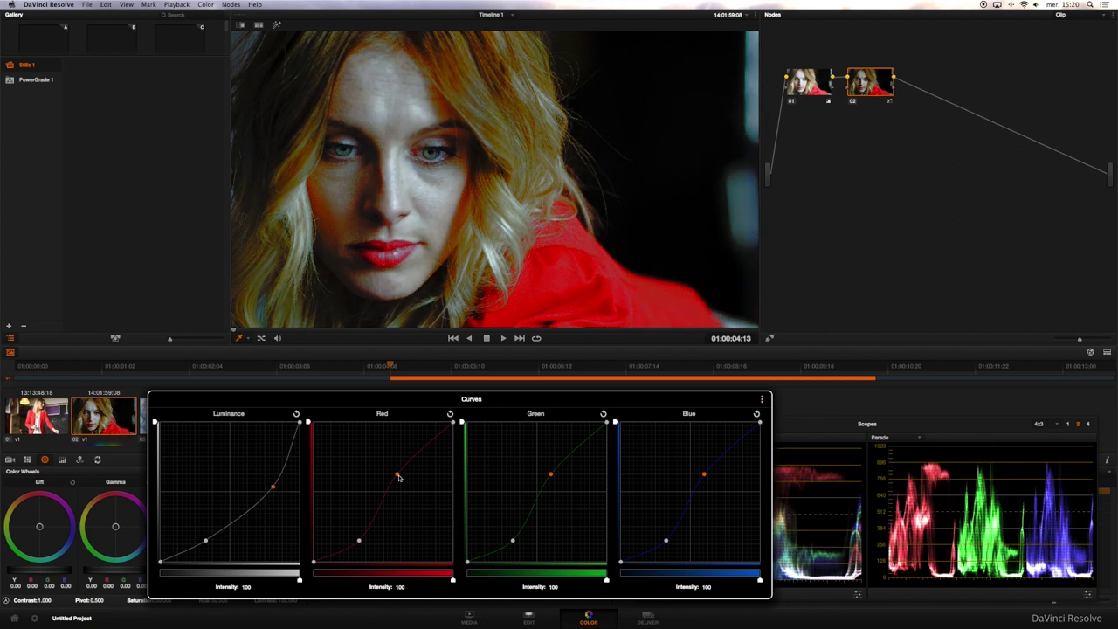
{"action": "left_click_drag", "start_coordinate": [398, 475], "coordinate": [420, 482]}
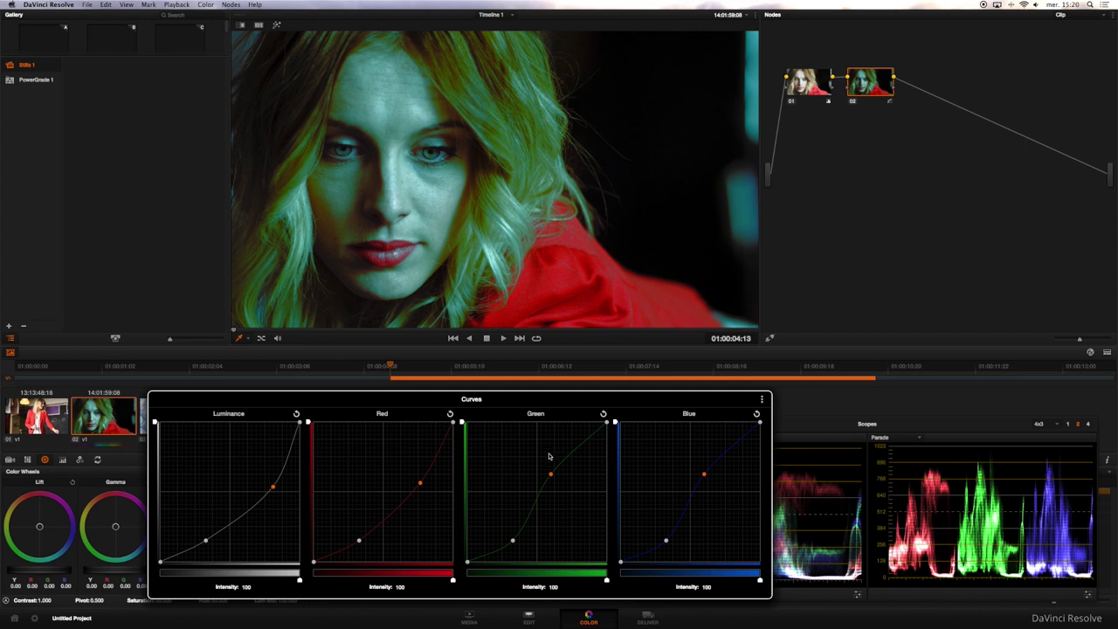
{"action": "left_click", "coordinate": [762, 402]}
{"action": "left_click", "coordinate": [777, 412]}
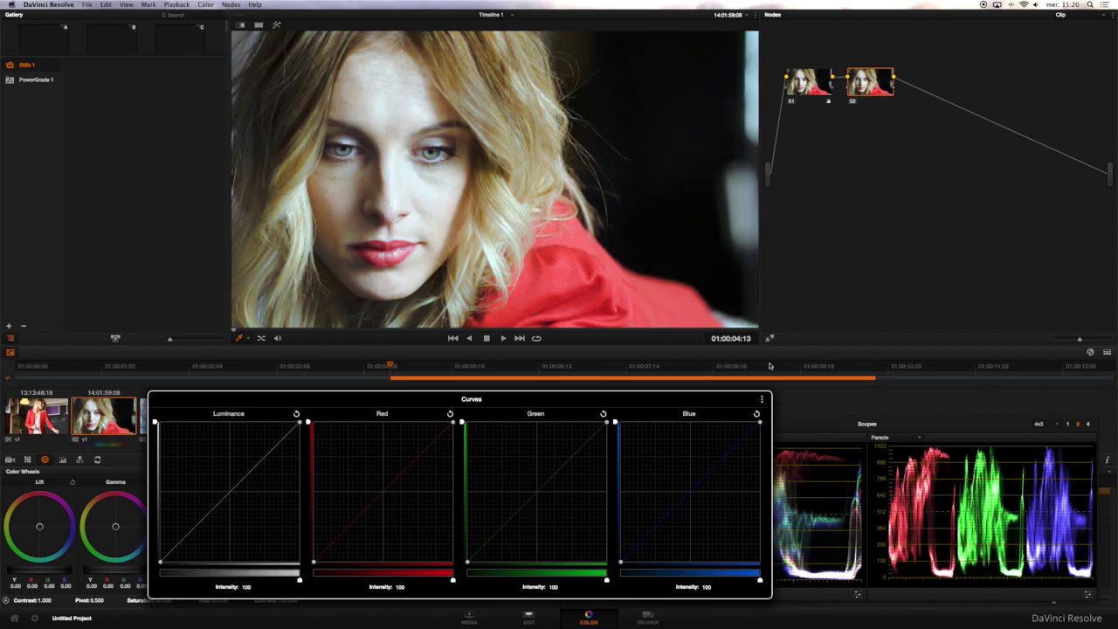
- Shape the red curve into an S-curve with lowered shadows and raised upper reds
{"action": "left_click", "coordinate": [763, 401]}
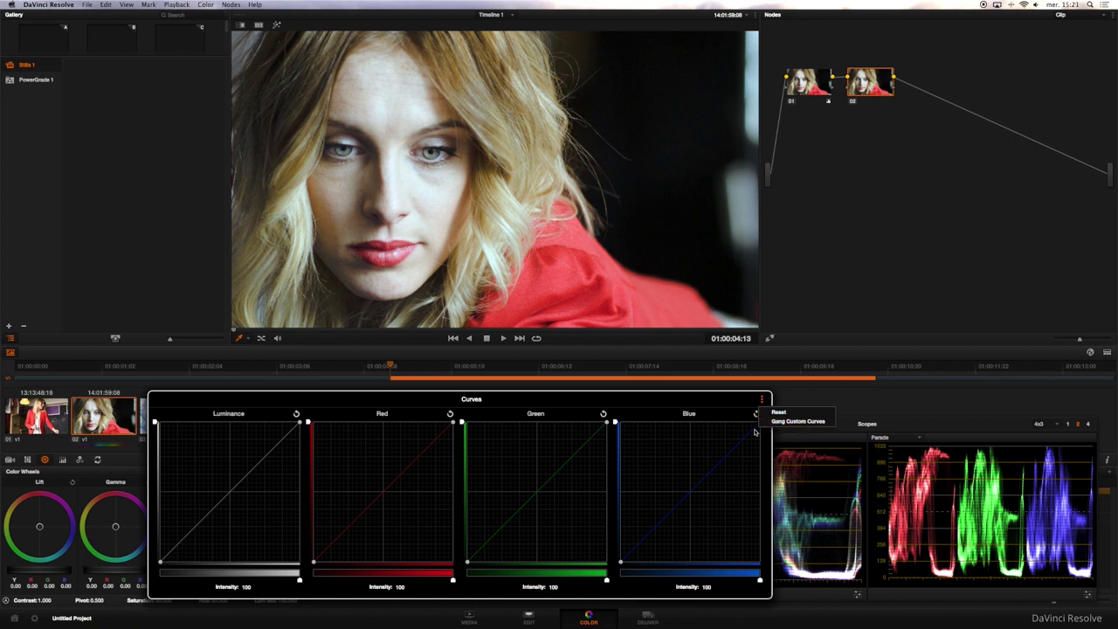
{"action": "left_click", "coordinate": [410, 399]}
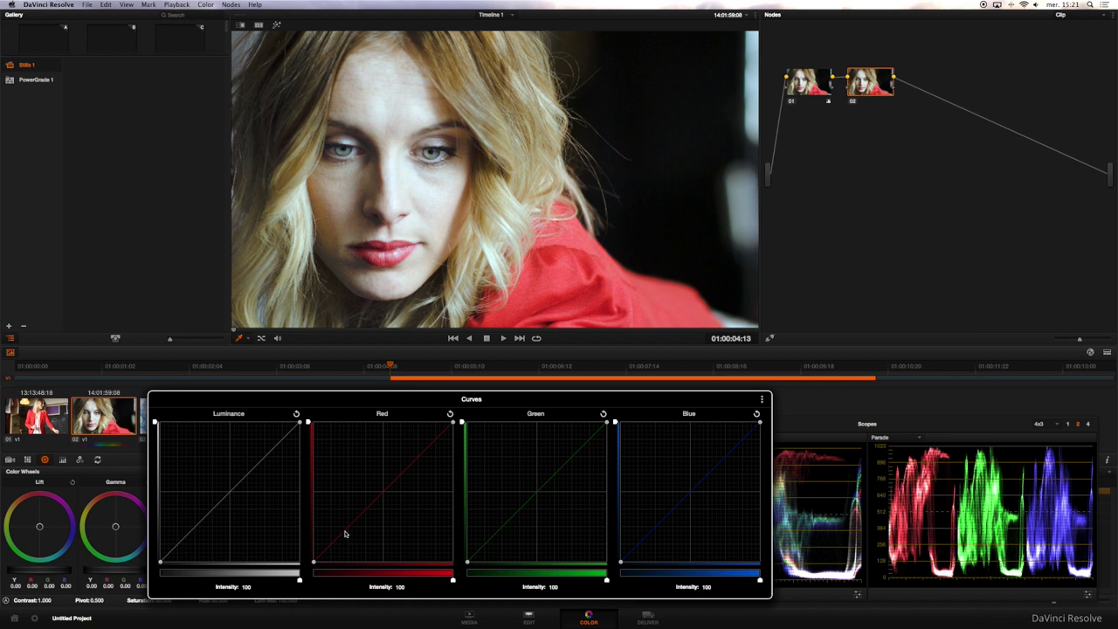
{"action": "left_click_drag", "start_coordinate": [344, 532], "coordinate": [348, 546]}
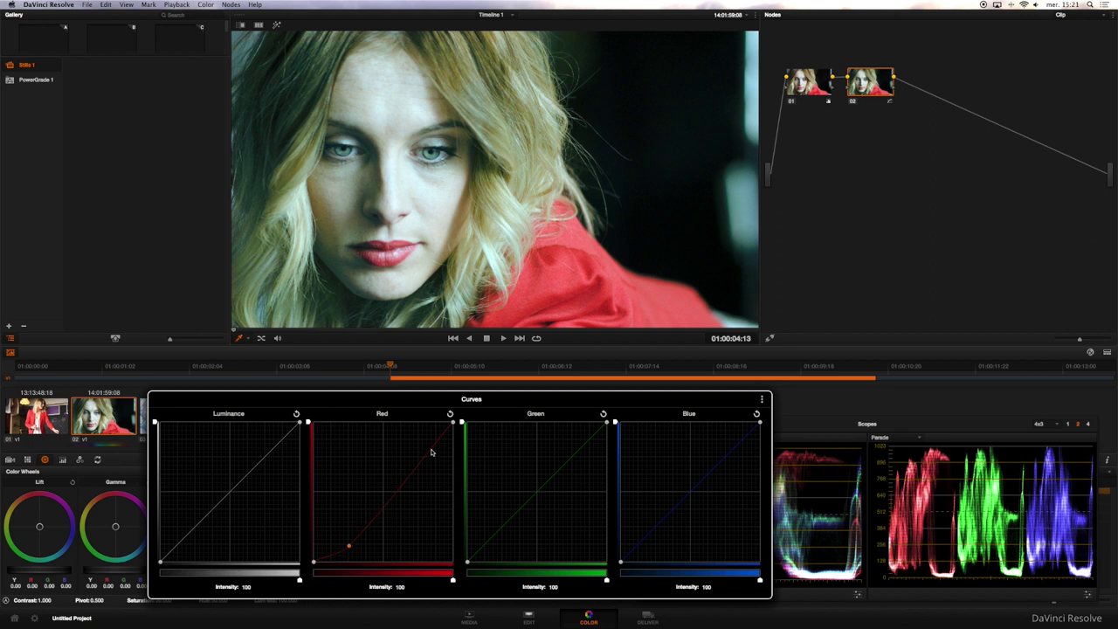
{"action": "left_click_drag", "start_coordinate": [428, 456], "coordinate": [412, 448]}
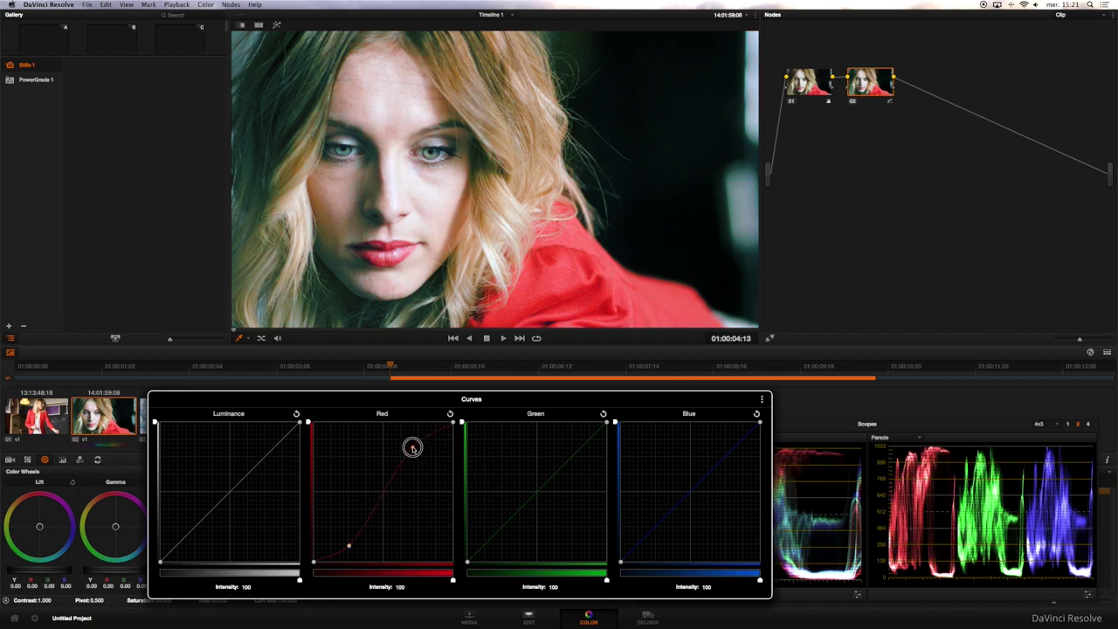
{"action": "left_click_drag", "start_coordinate": [412, 448], "coordinate": [411, 445]}
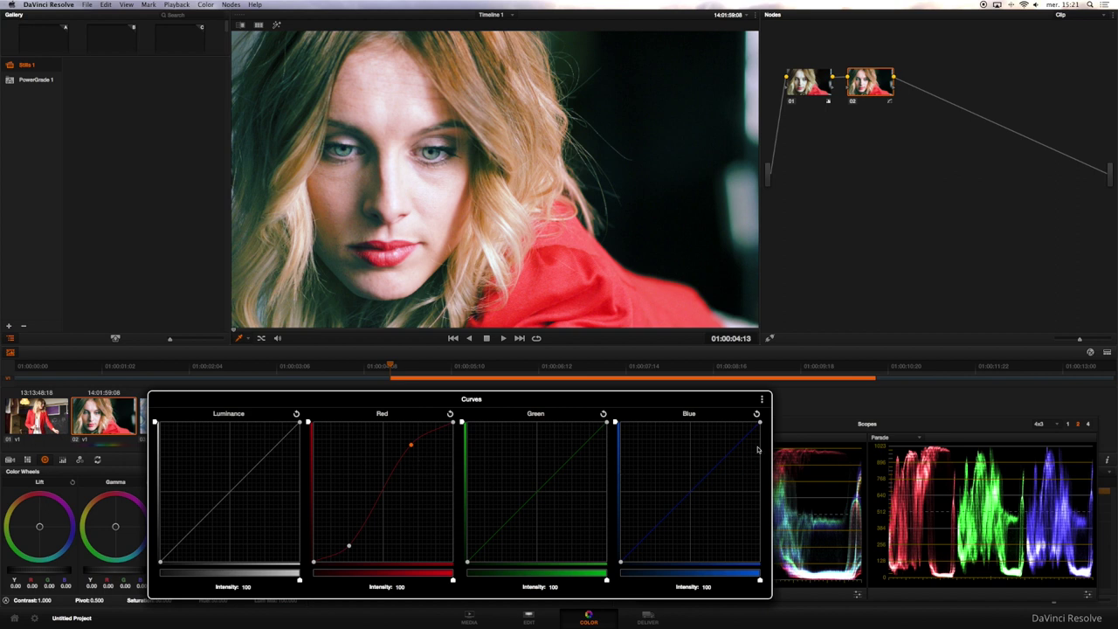
- Lower the blue curve's top point and lift its shadow point for bluer shadows
{"action": "left_click", "coordinate": [760, 425]}
{"action": "left_click_drag", "start_coordinate": [760, 425], "coordinate": [754, 442]}
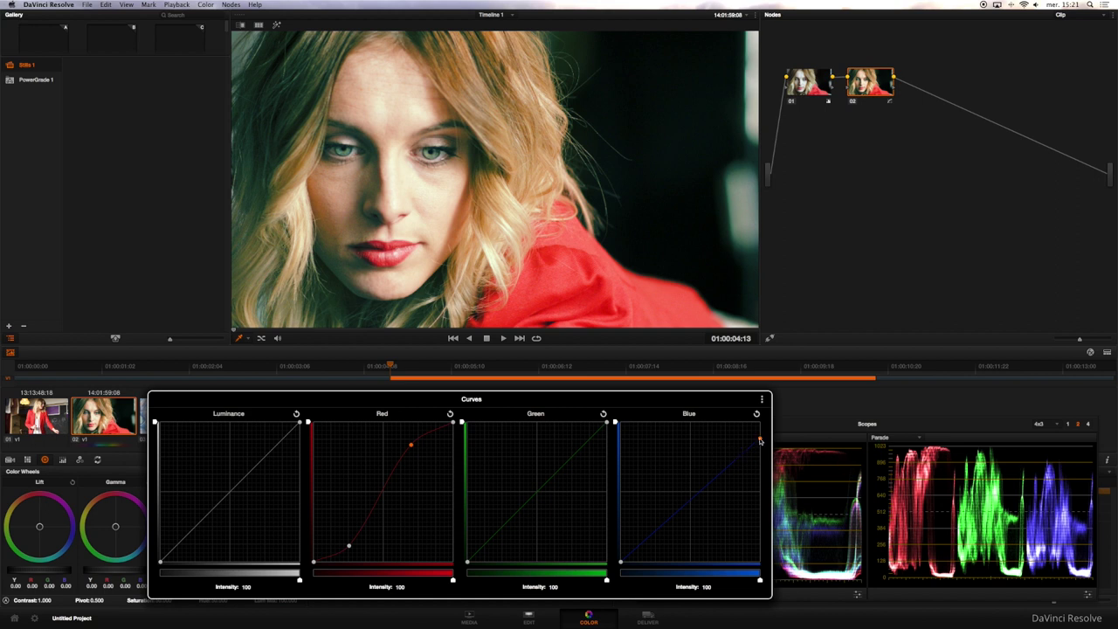
{"action": "left_click_drag", "start_coordinate": [759, 440], "coordinate": [760, 459]}
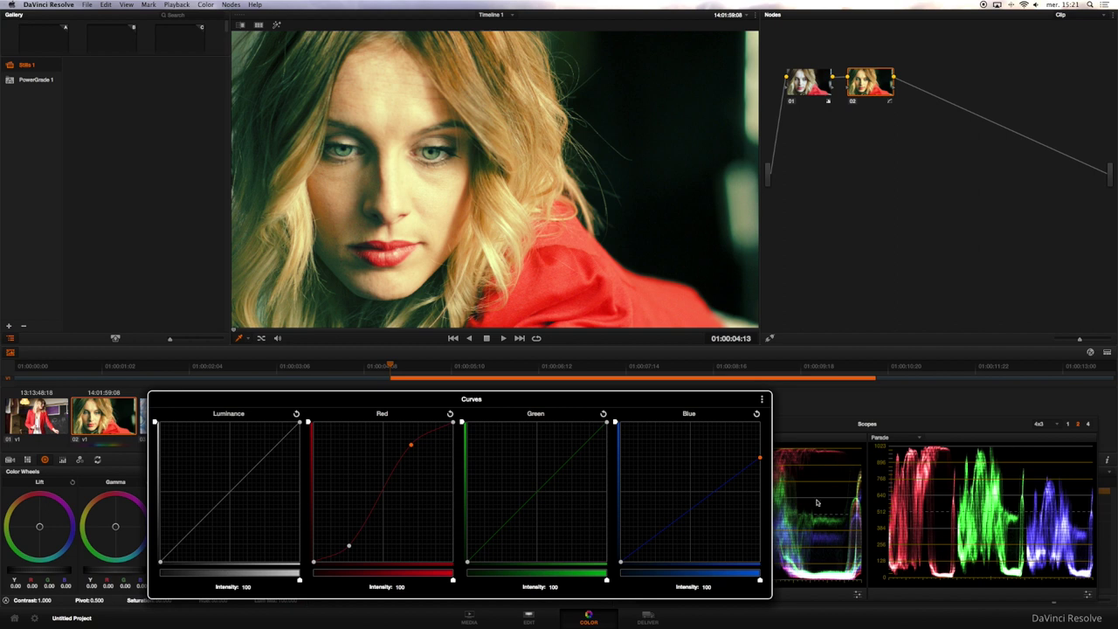
{"action": "left_click_drag", "start_coordinate": [759, 457], "coordinate": [759, 440]}
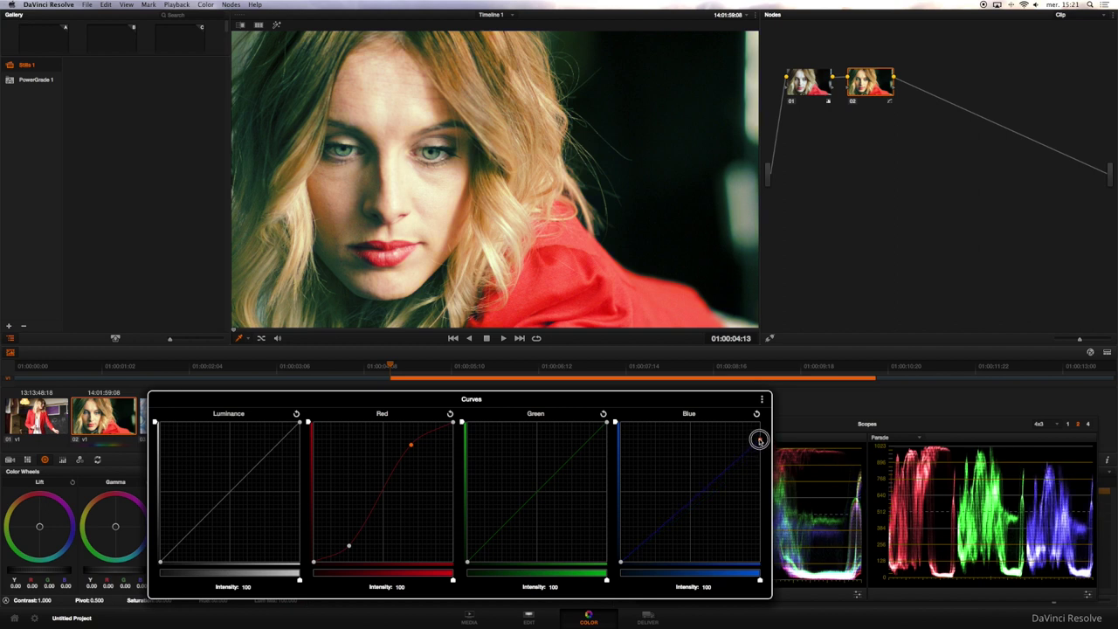
{"action": "left_click_drag", "start_coordinate": [759, 440], "coordinate": [760, 441]}
{"action": "left_click_drag", "start_coordinate": [620, 561], "coordinate": [618, 546]}
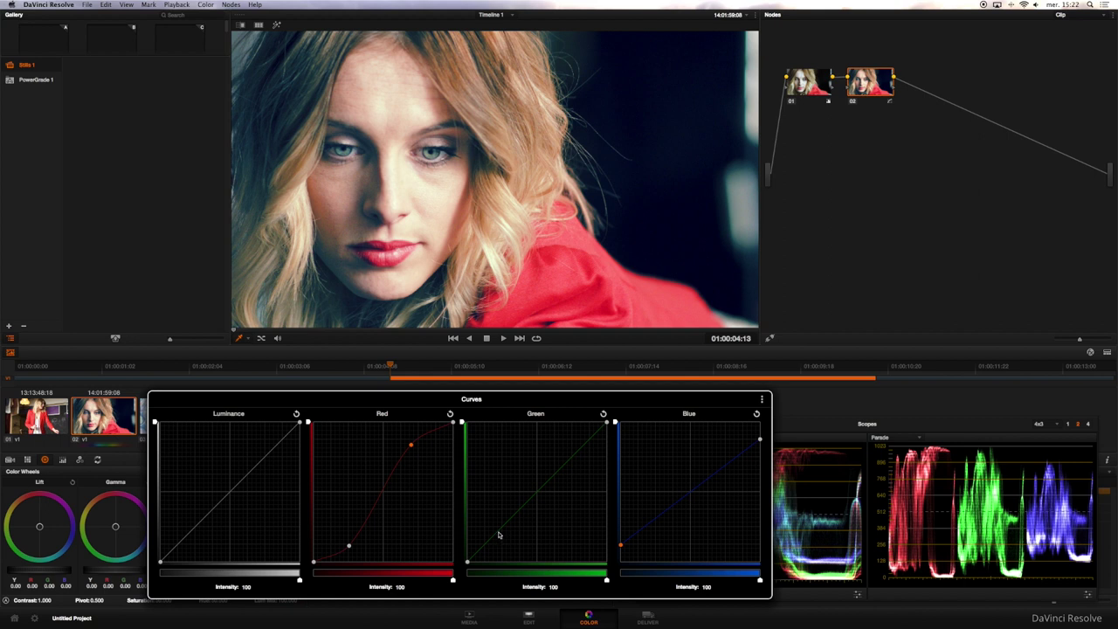
- Add a gentle green S-curve with shadow and upper points, then close the Gigantor curves window
{"action": "left_click_drag", "start_coordinate": [498, 535], "coordinate": [503, 537]}
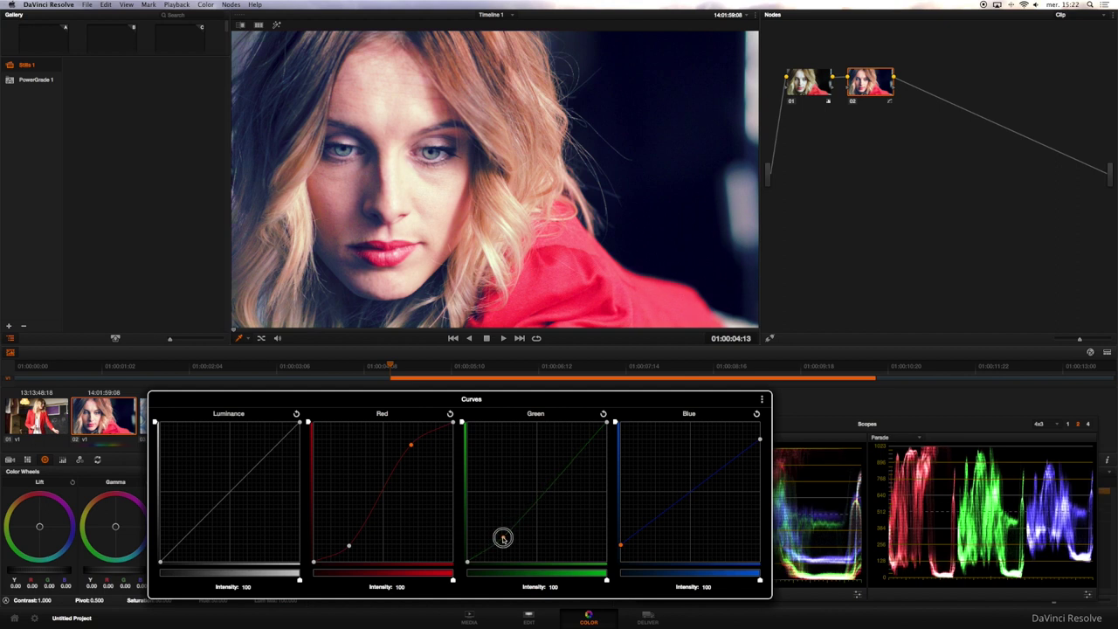
{"action": "left_click", "coordinate": [503, 538]}
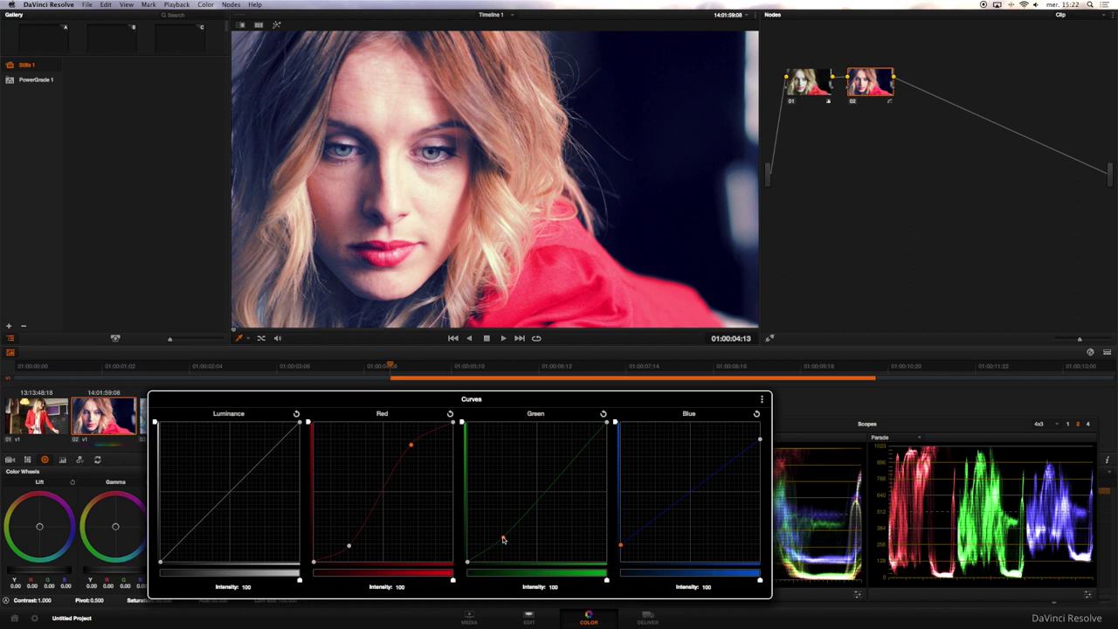
{"action": "left_click", "coordinate": [576, 450]}
{"action": "left_click_drag", "start_coordinate": [576, 451], "coordinate": [575, 449]}
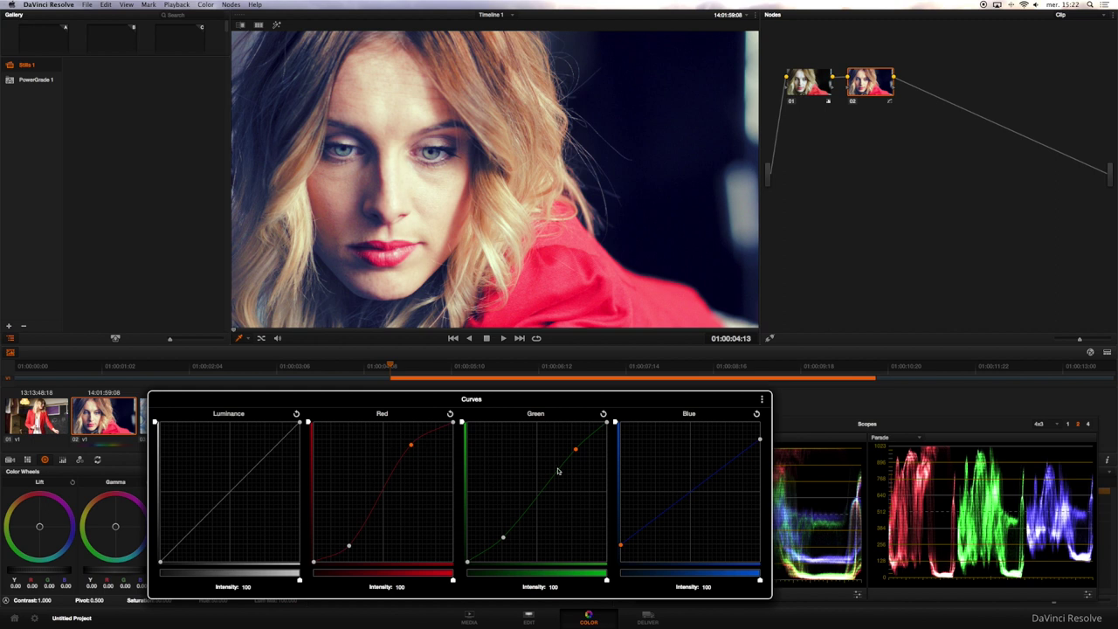
{"action": "left_click", "coordinate": [830, 402]}
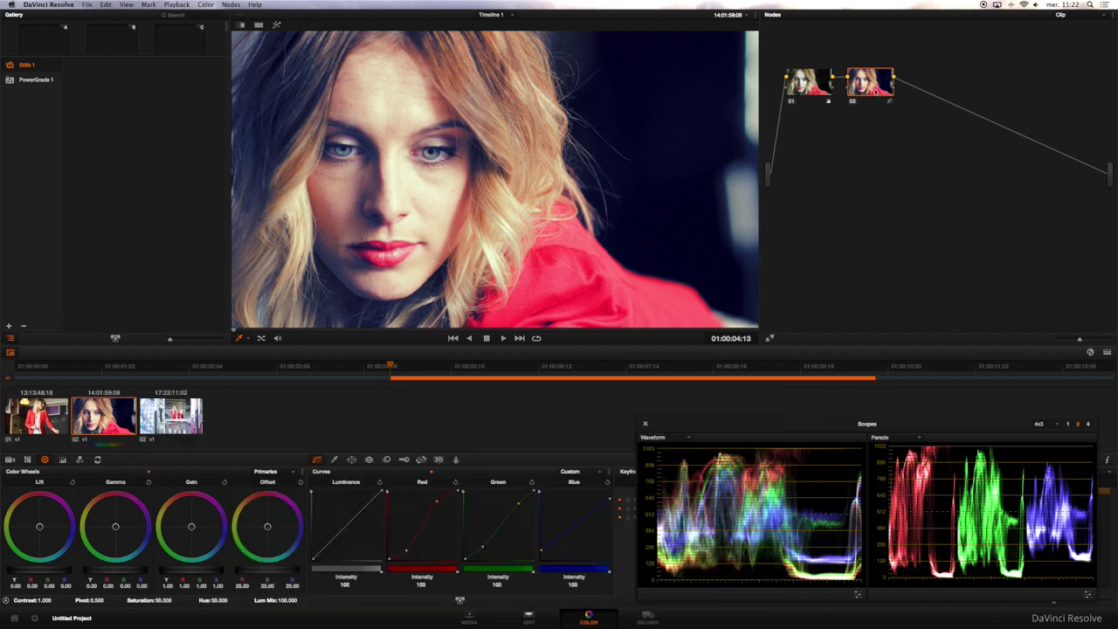
- Add serial node 03, enlarge the curves, and enable Gang Custom Curves
{"action": "mouse_move", "coordinate": [876, 91]}
{"action": "key", "text": "alt+s"}
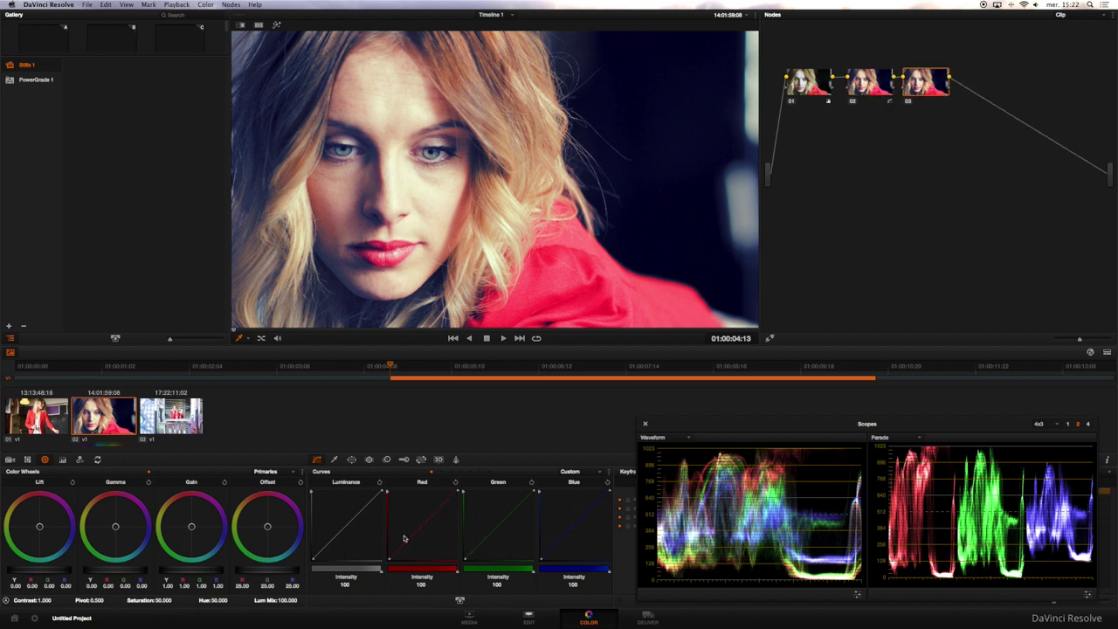
{"action": "left_click", "coordinate": [460, 601]}
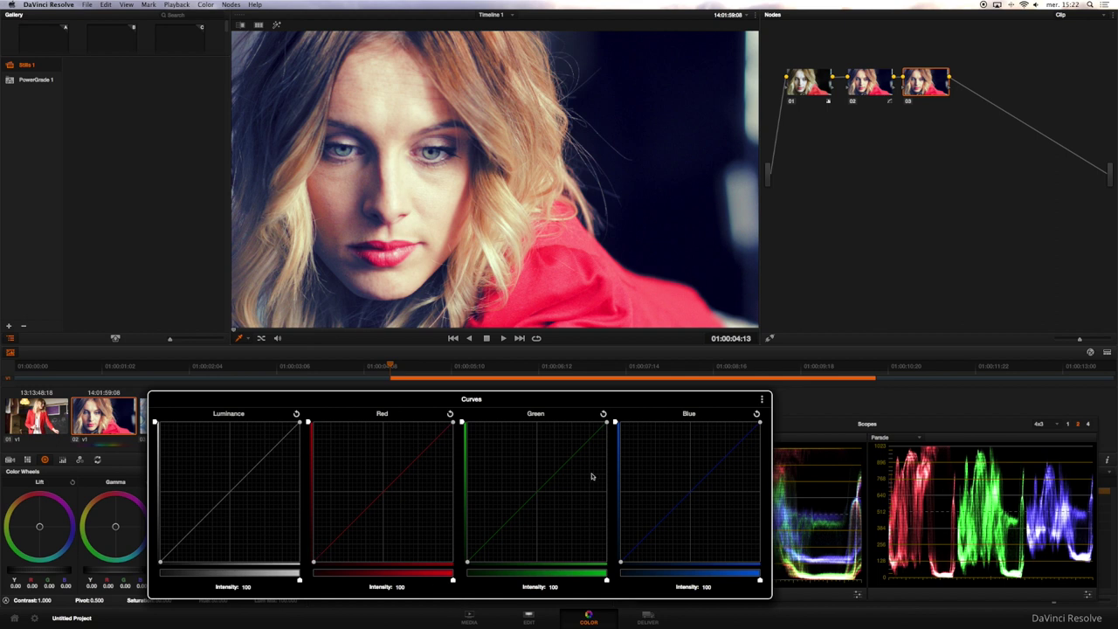
{"action": "left_click", "coordinate": [761, 399]}
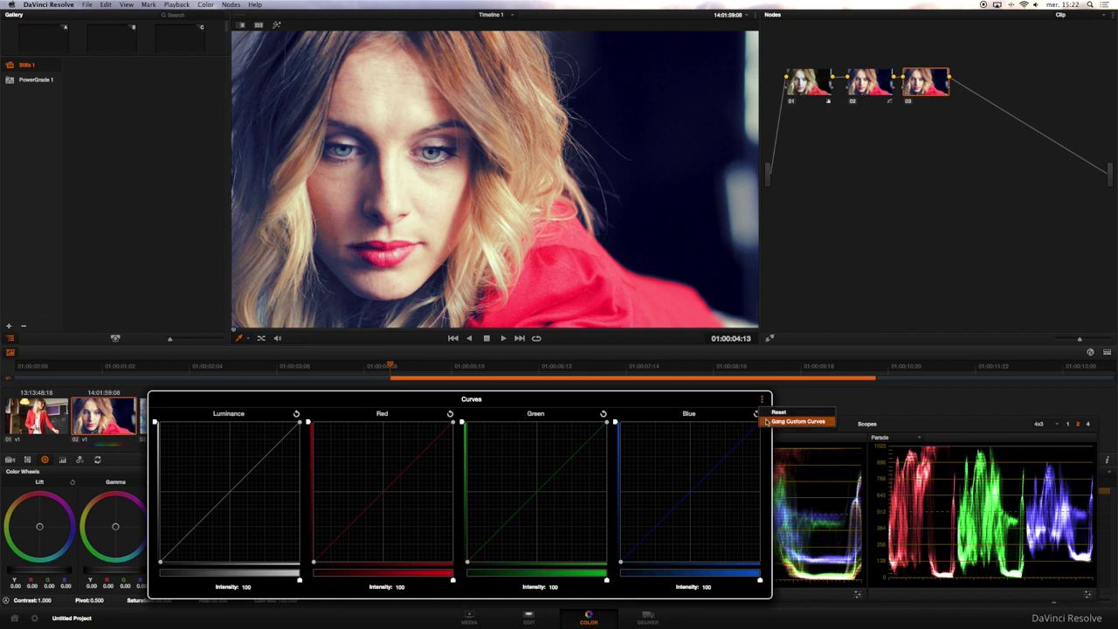
{"action": "left_click", "coordinate": [765, 422]}
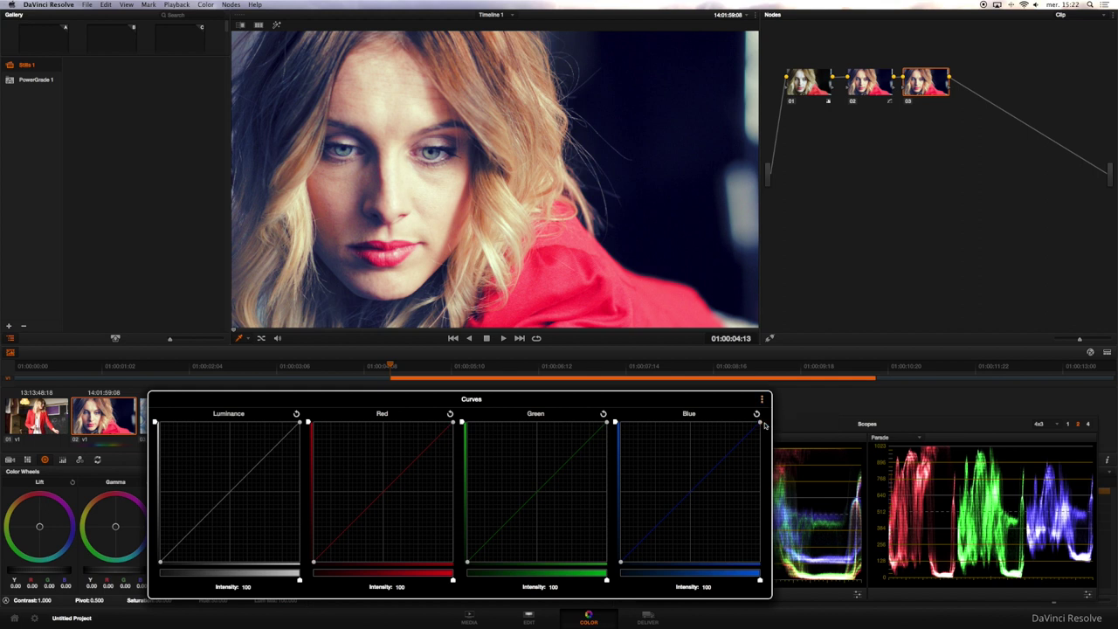
{"action": "left_click", "coordinate": [761, 399]}
{"action": "left_click", "coordinate": [763, 400]}
- Draw a Luminance S-curve with a lowered shadow point and raised highlight point
{"action": "left_click", "coordinate": [190, 533]}
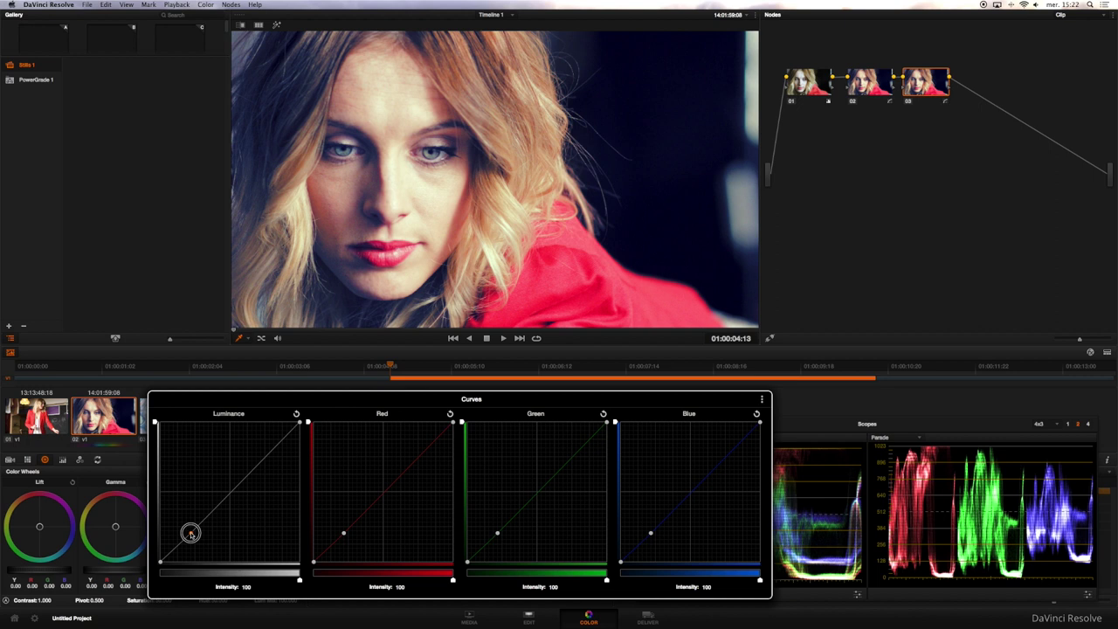
{"action": "left_click_drag", "start_coordinate": [190, 533], "coordinate": [194, 542]}
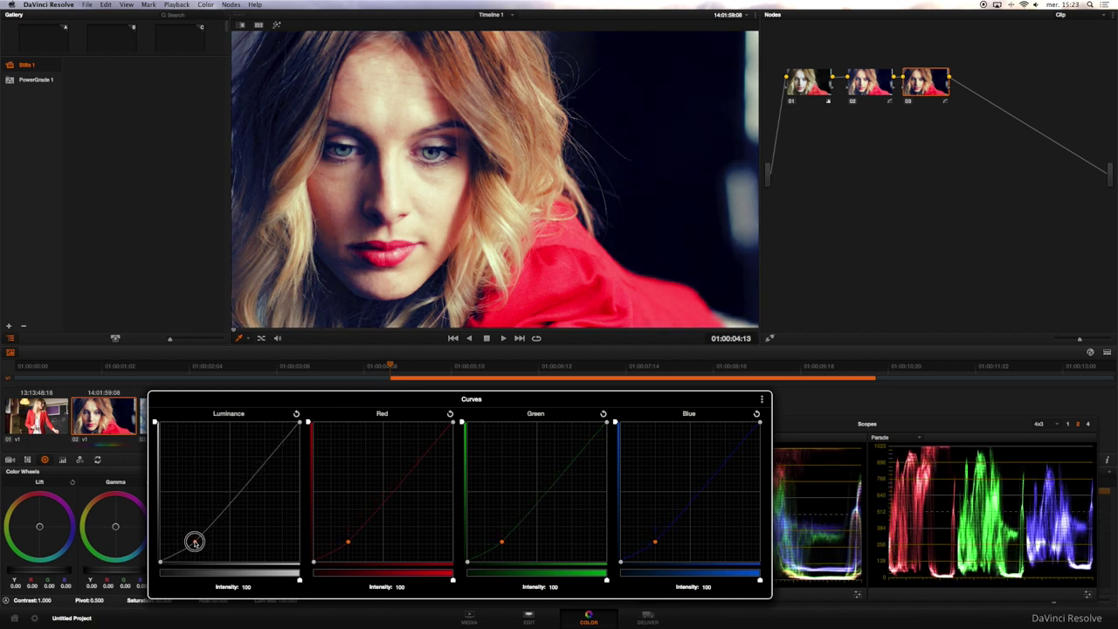
{"action": "left_click_drag", "start_coordinate": [194, 542], "coordinate": [193, 543]}
{"action": "left_click_drag", "start_coordinate": [262, 464], "coordinate": [255, 461]}
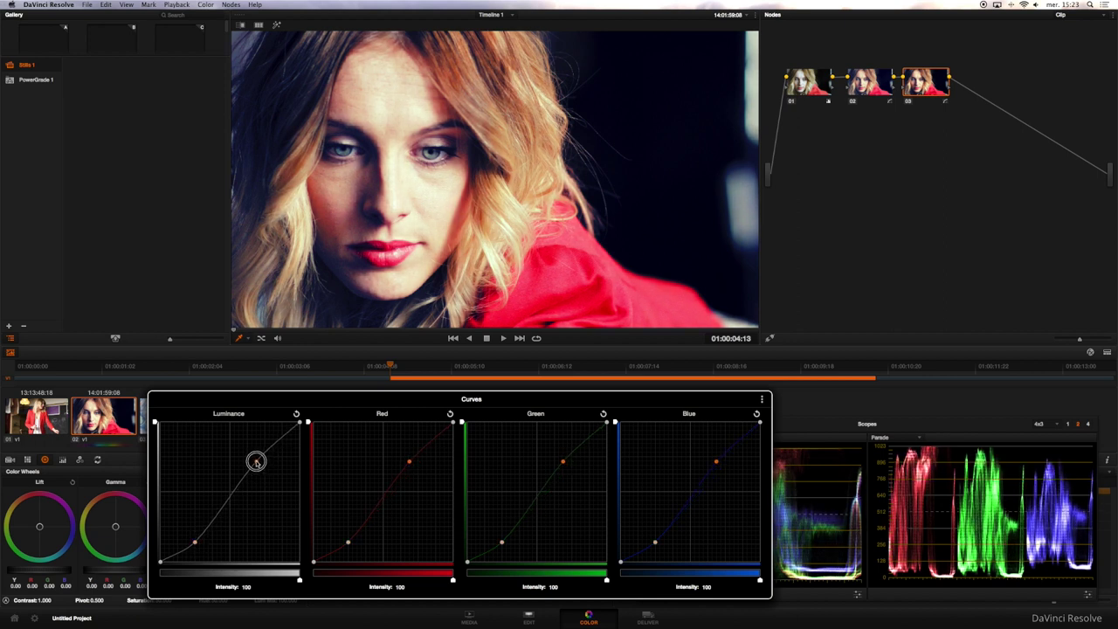
{"action": "left_click_drag", "start_coordinate": [255, 461], "coordinate": [258, 463]}
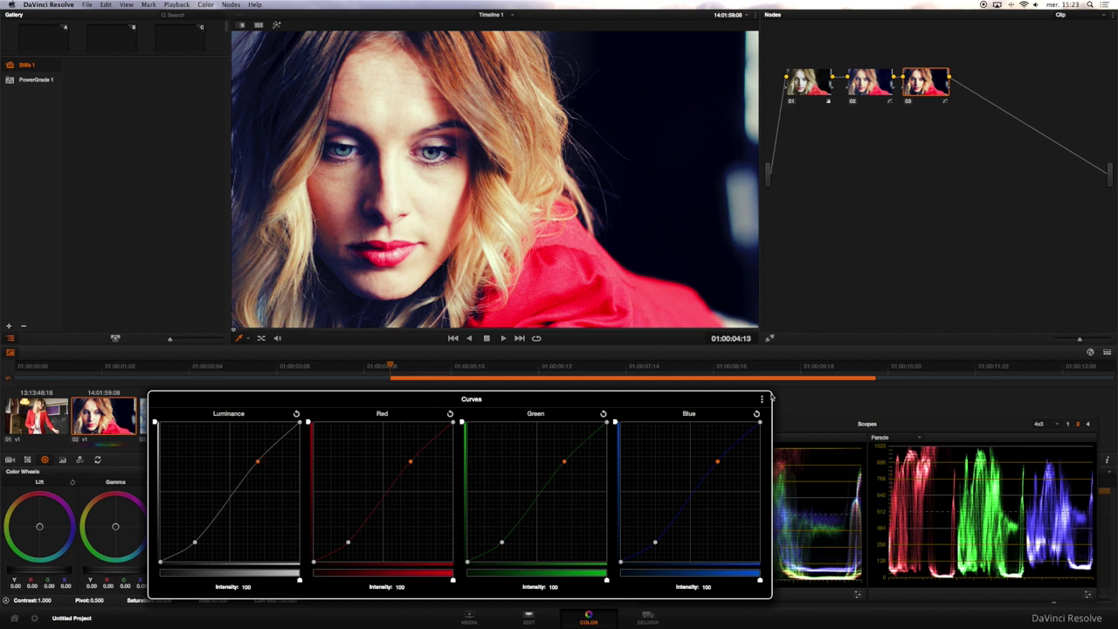
{"action": "left_click", "coordinate": [784, 395]}
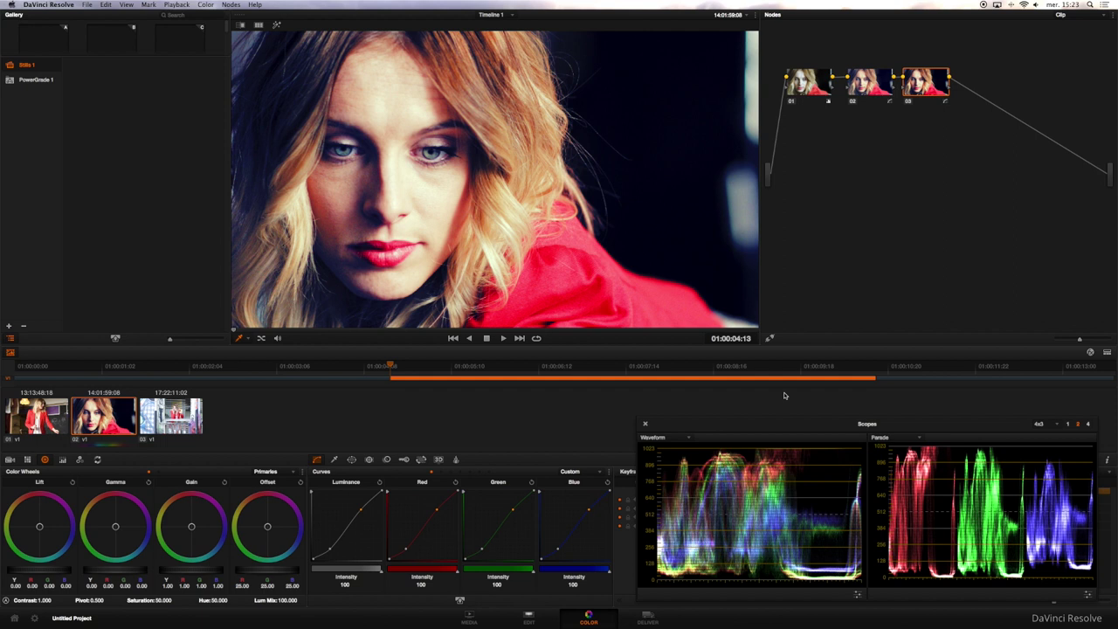
- Lower node 01's master gain on the portrait, comparing against the bypassed ungraded image
{"action": "key", "text": "alt+d"}
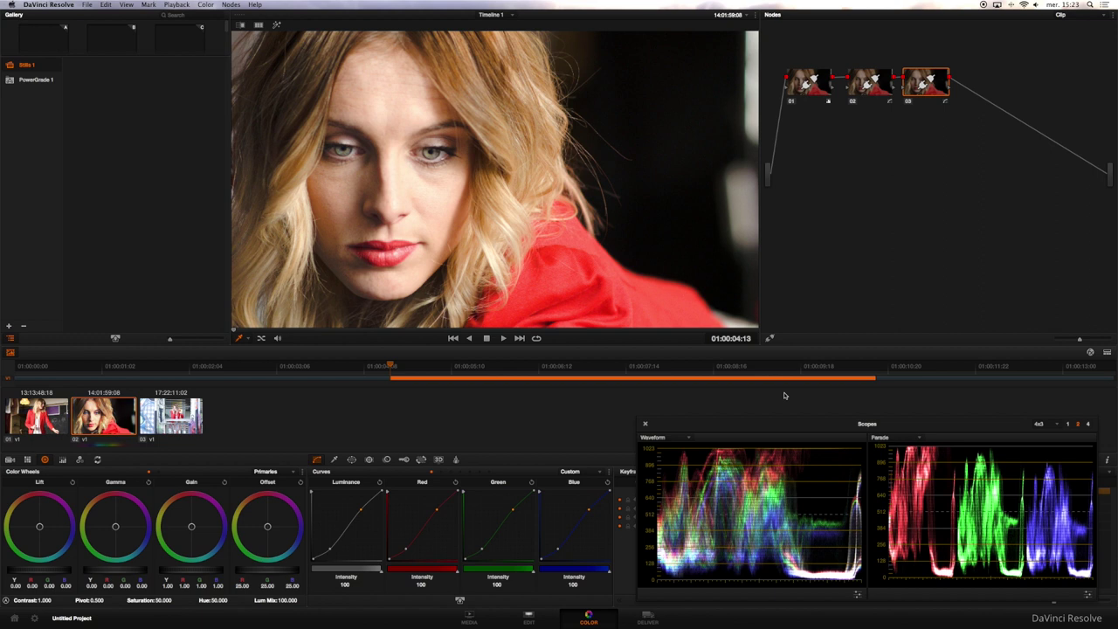
{"action": "key", "text": "alt+d"}
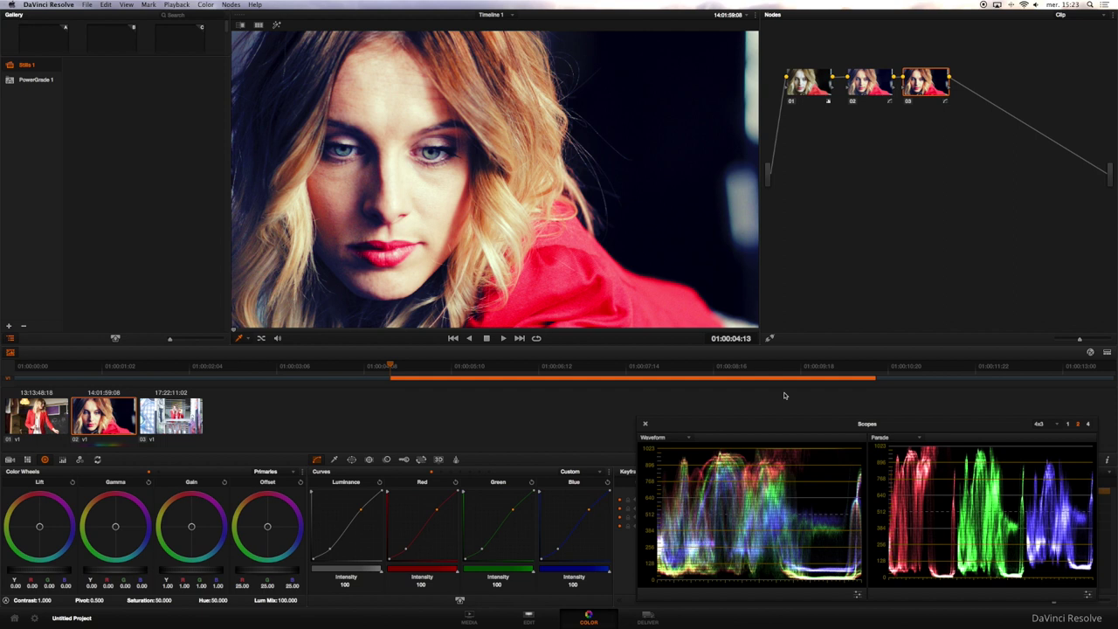
{"action": "left_click", "coordinate": [809, 84]}
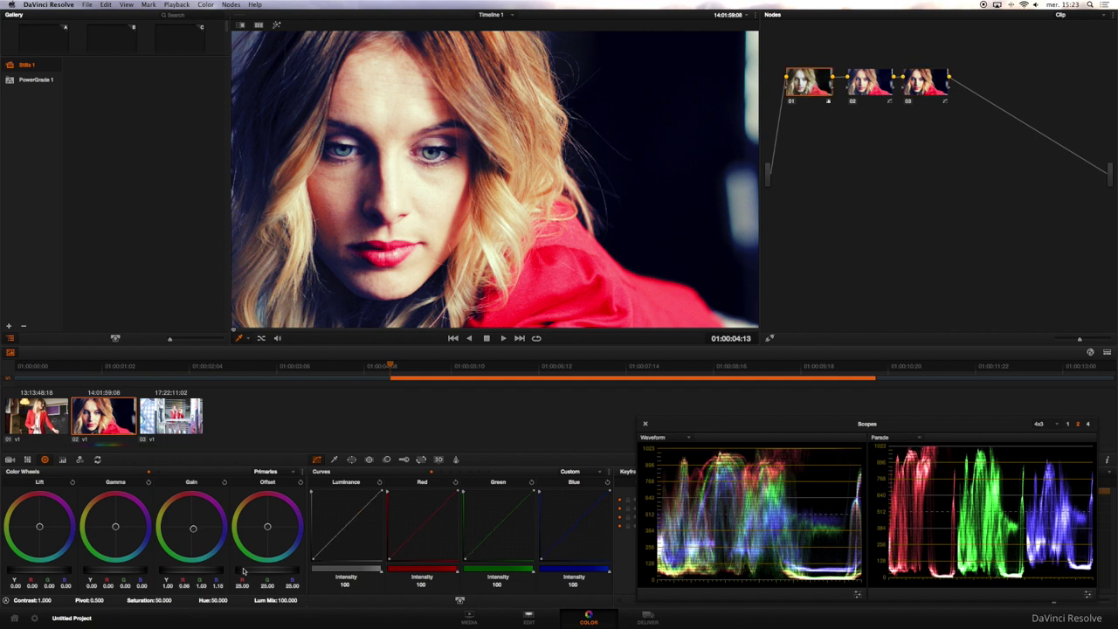
{"action": "mouse_move", "coordinate": [208, 573]}
{"action": "left_mouse_down"}
{"action": "mouse_move", "coordinate": [135, 572]}
{"action": "mouse_move", "coordinate": [152, 573]}
{"action": "left_mouse_up"}
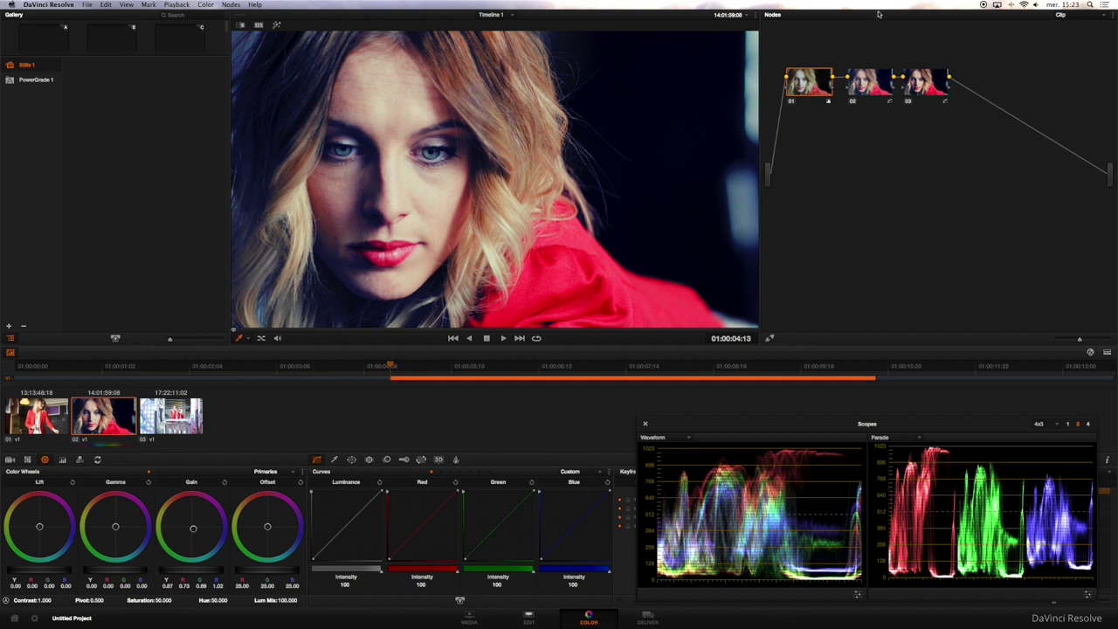
{"action": "key", "text": "shift+d"}
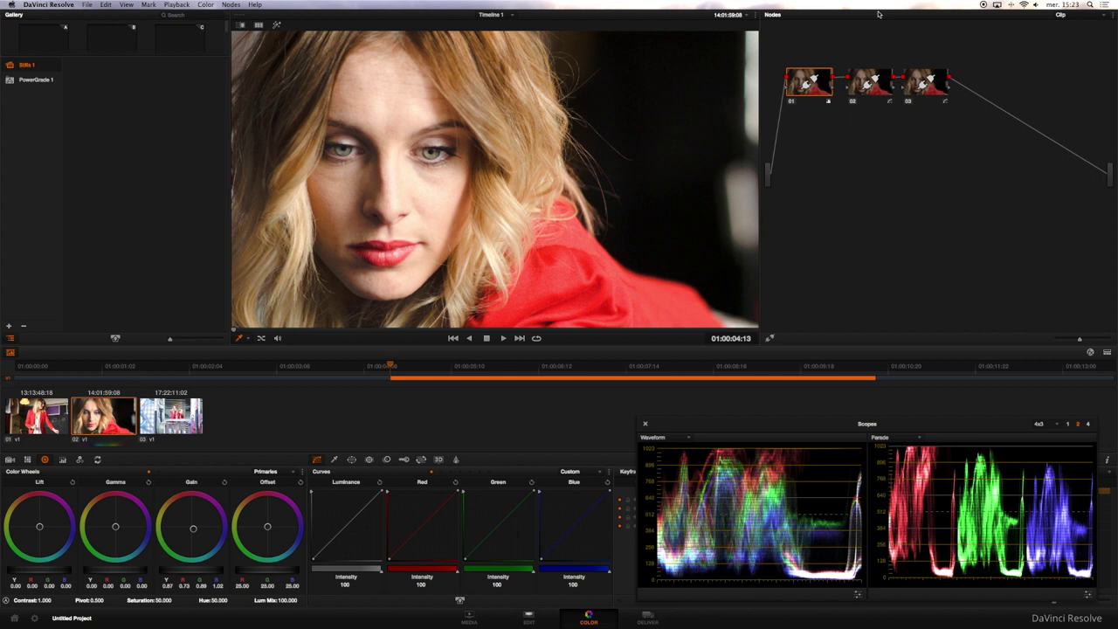
{"action": "key", "text": "shift+d"}
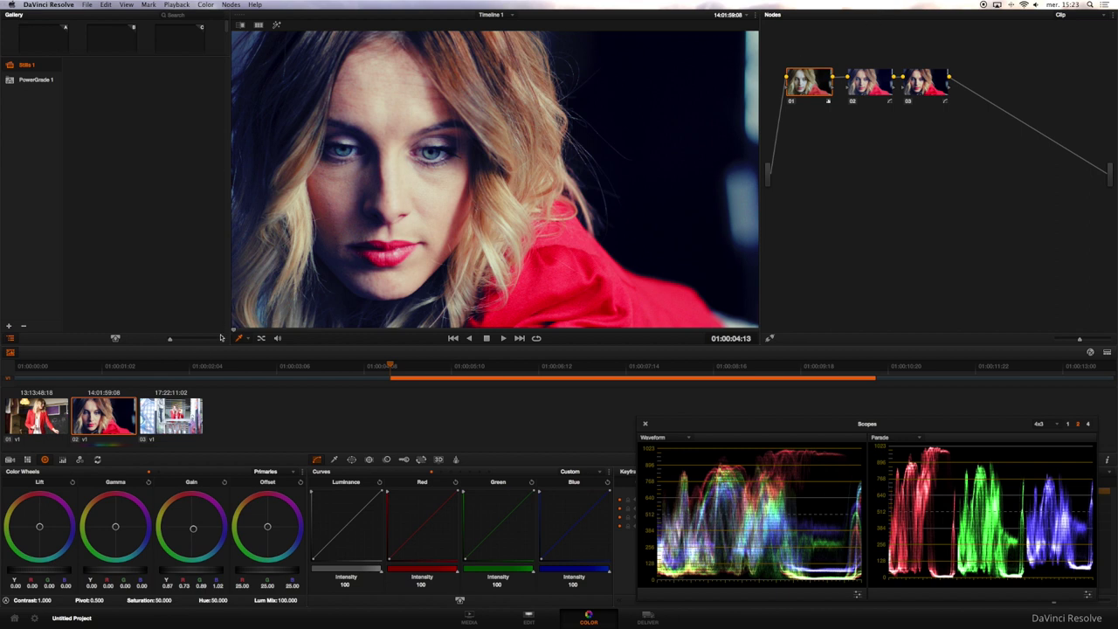
- Grab a gallery still of the portrait grade and apply it to clip 03 with Add Correction
{"action": "right_click", "coordinate": [463, 155]}
{"action": "left_click", "coordinate": [476, 162]}
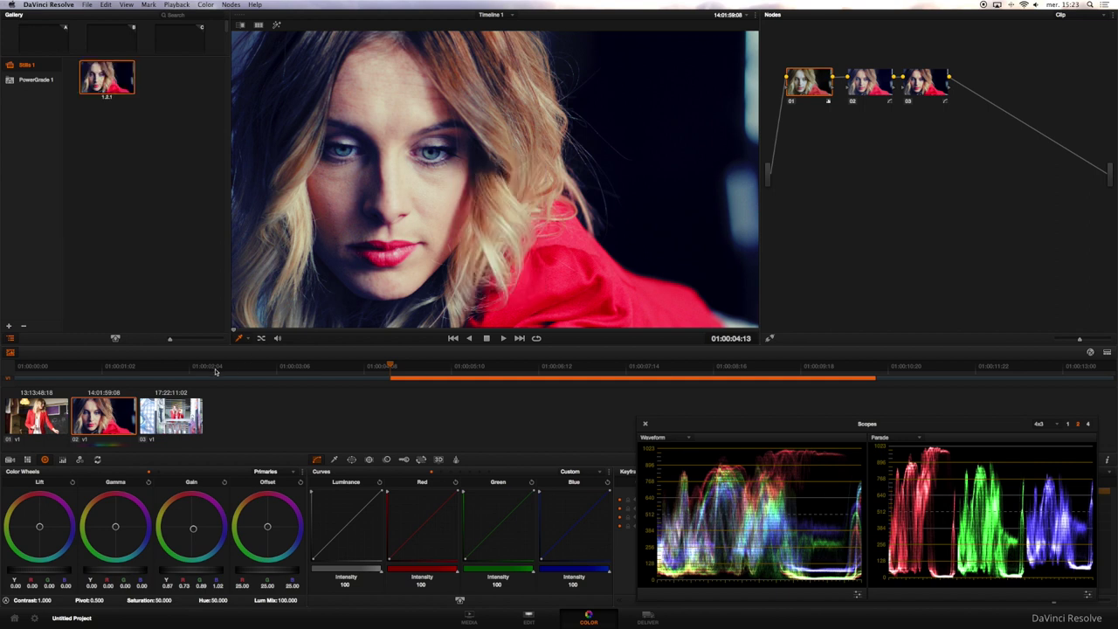
{"action": "left_click", "coordinate": [176, 428]}
{"action": "right_click", "coordinate": [125, 86]}
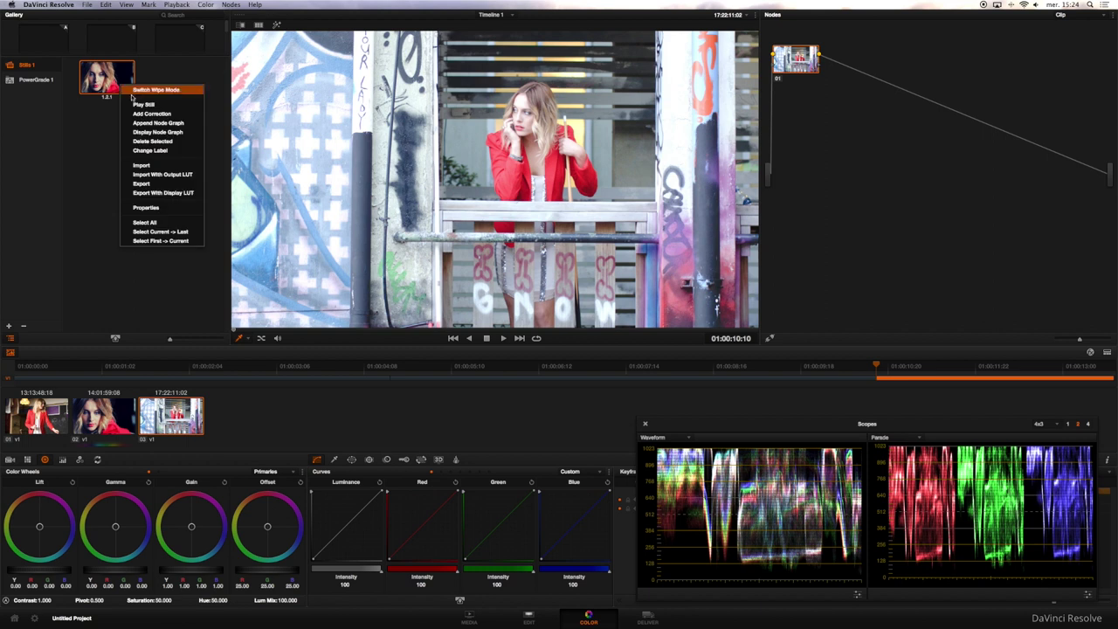
{"action": "left_click", "coordinate": [144, 115]}
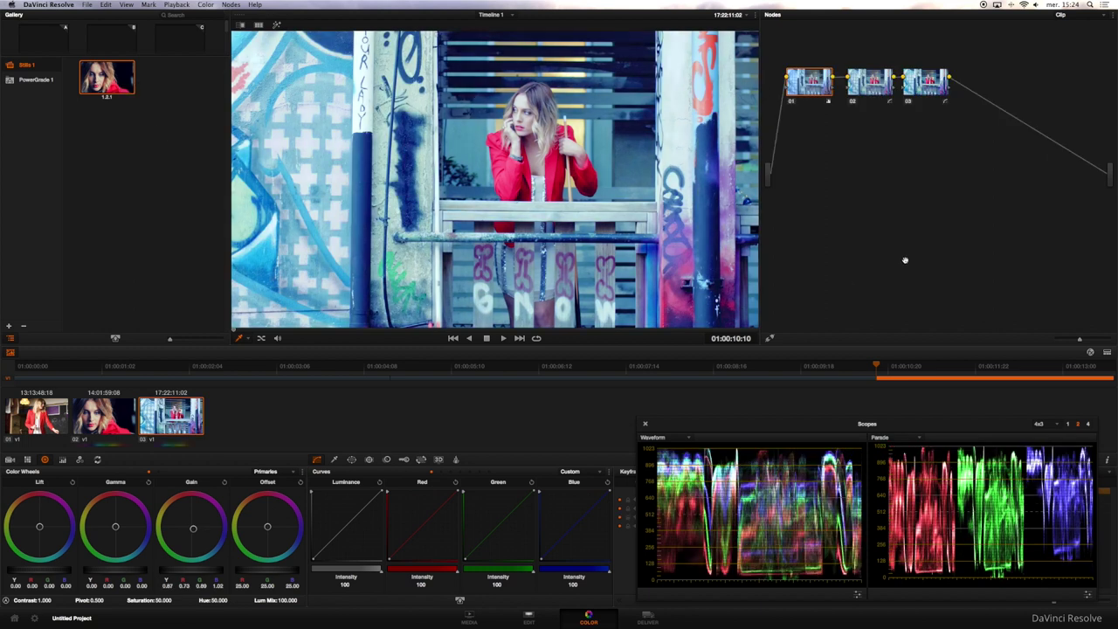
- On clip 03, toggle node 03 to compare, then disable node 02
{"action": "left_click", "coordinate": [924, 85]}
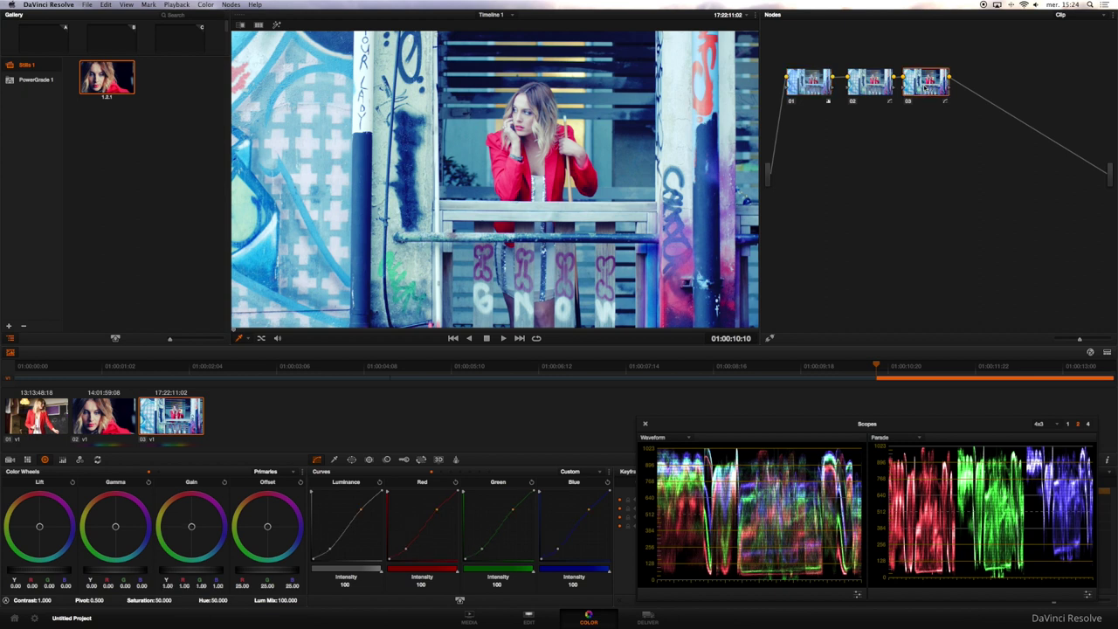
{"action": "key", "text": "ctrl+d"}
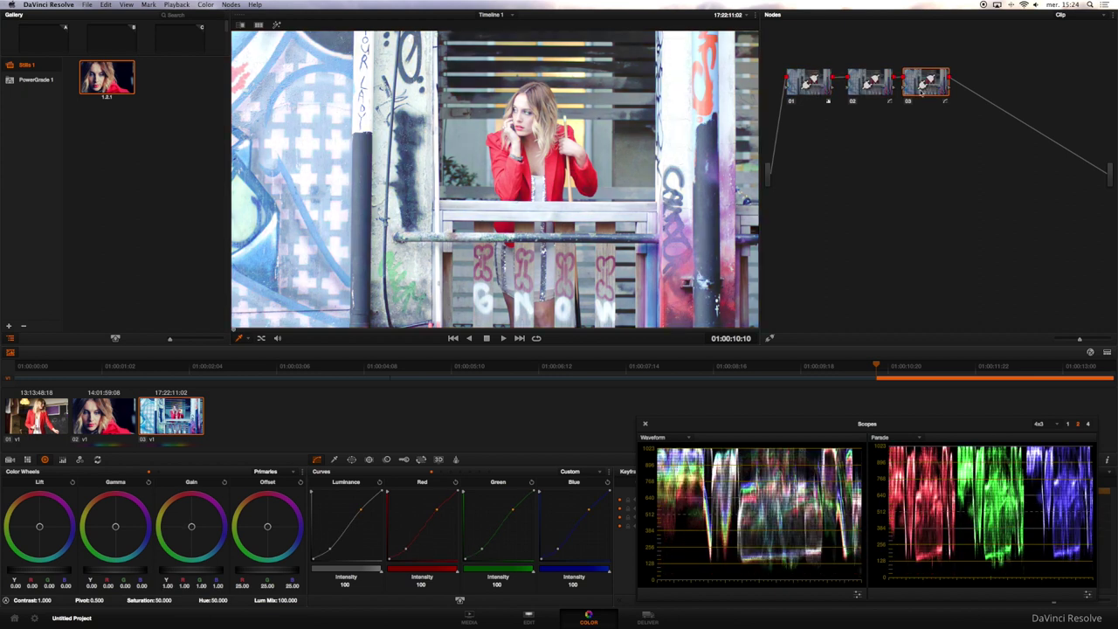
{"action": "key", "text": "ctrl+d"}
{"action": "left_click", "coordinate": [872, 83]}
{"action": "key", "text": "ctrl+d"}
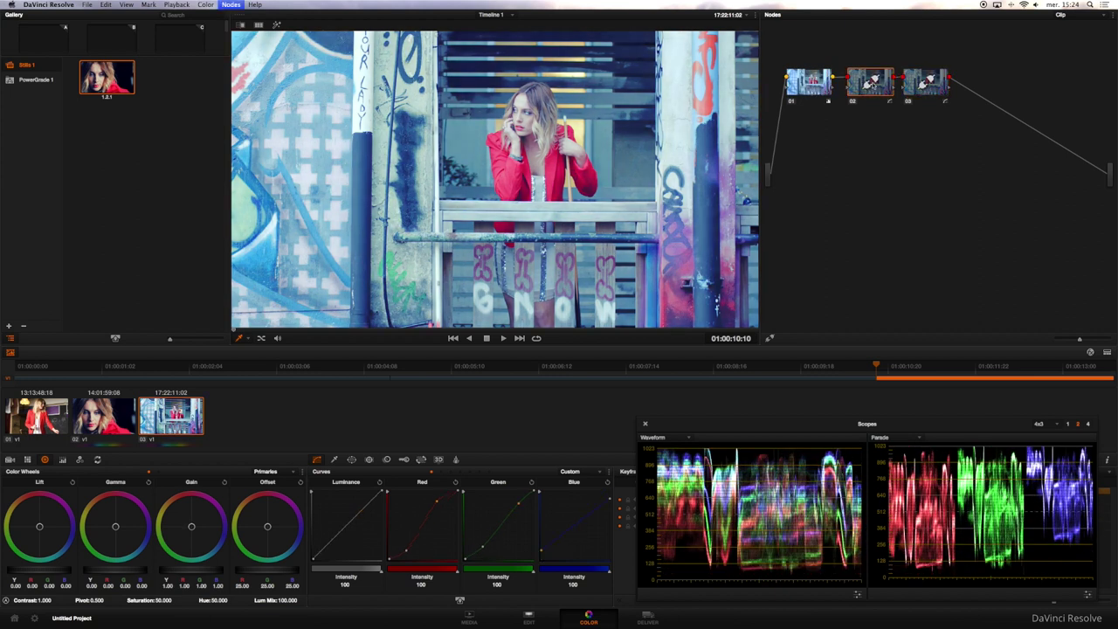
- Rebalance and trim node 01's gain, and lower lift to about -0.04 to deepen shadows
{"action": "left_click", "coordinate": [808, 81]}
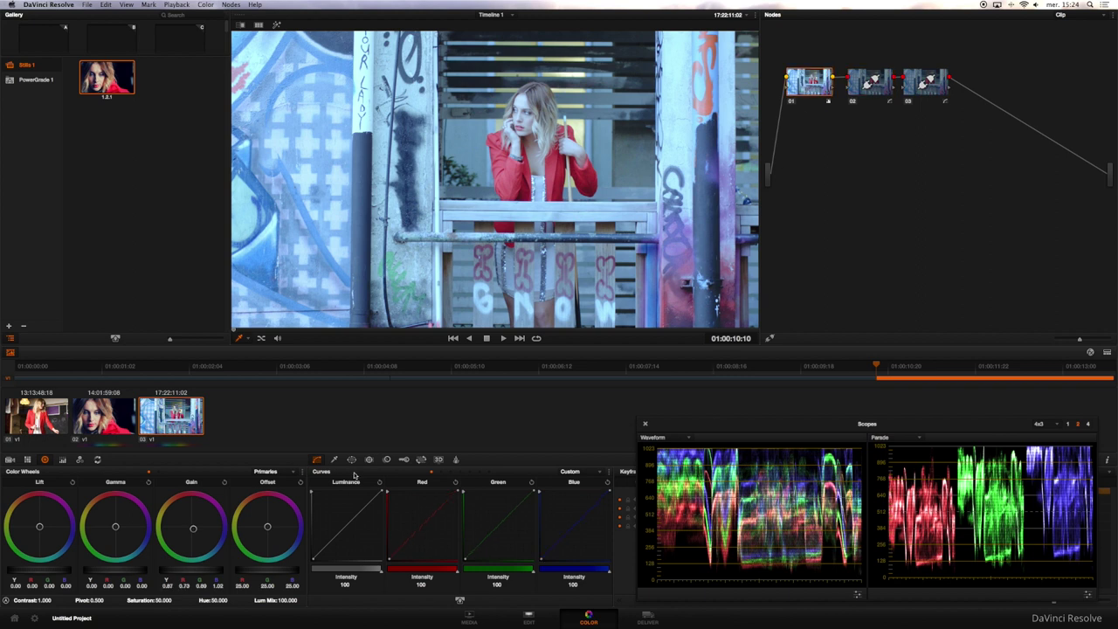
{"action": "left_click_drag", "start_coordinate": [193, 529], "coordinate": [169, 499]}
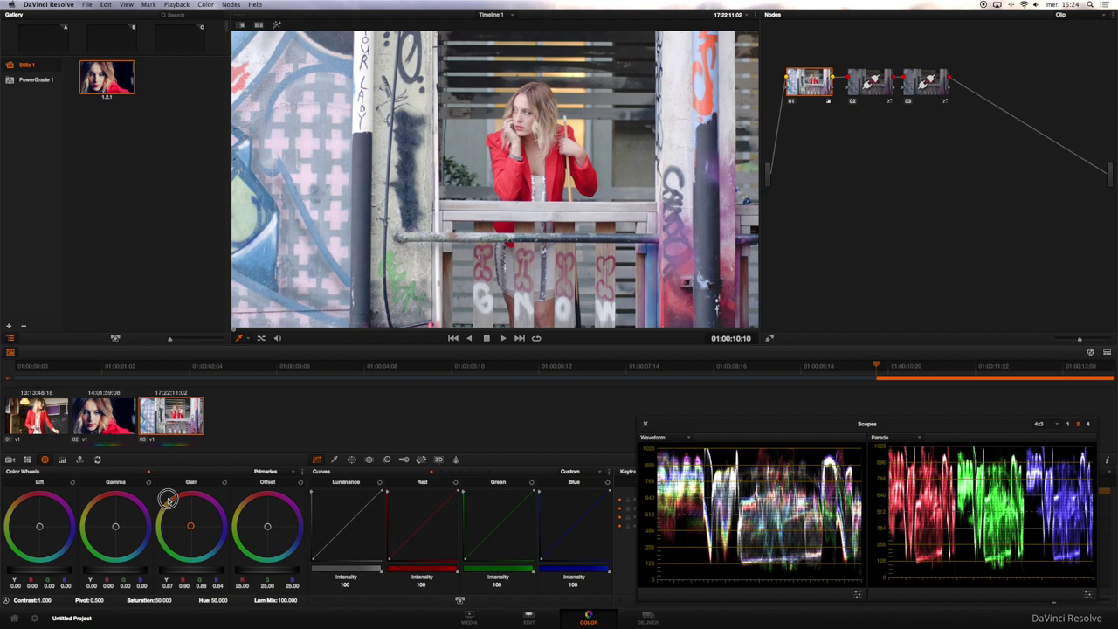
{"action": "left_click_drag", "start_coordinate": [213, 573], "coordinate": [185, 569]}
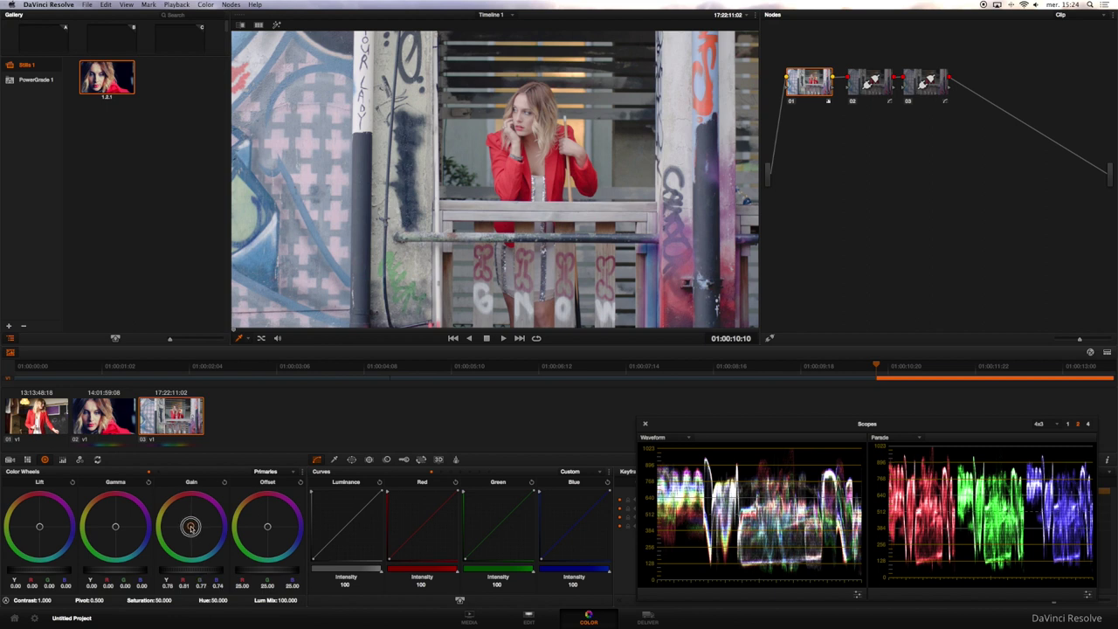
{"action": "left_click_drag", "start_coordinate": [190, 527], "coordinate": [190, 529]}
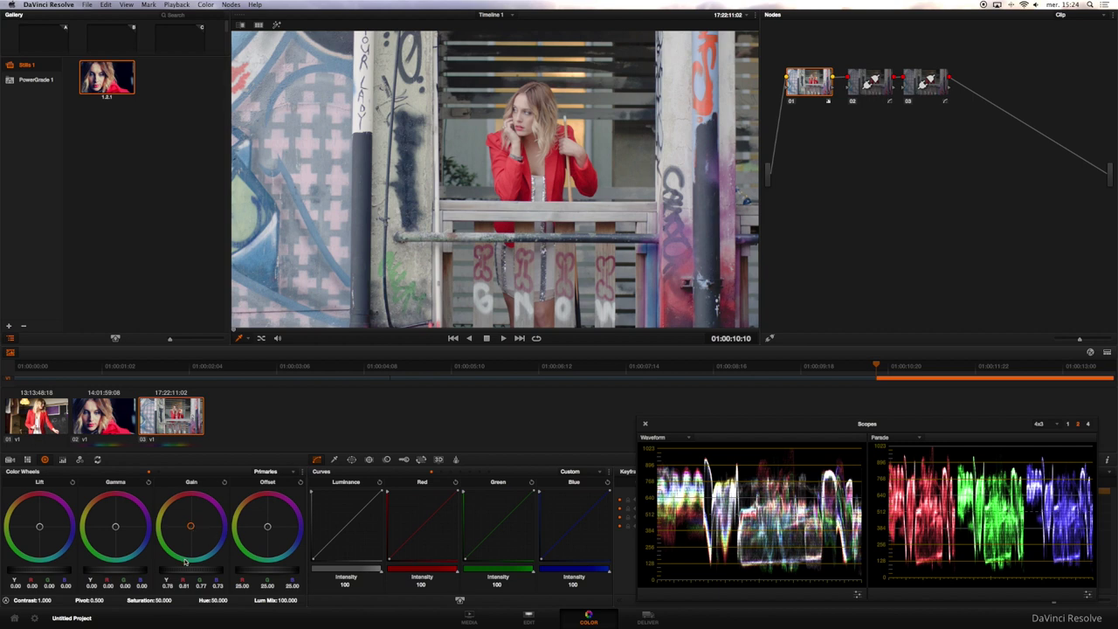
{"action": "left_click_drag", "start_coordinate": [188, 570], "coordinate": [206, 569]}
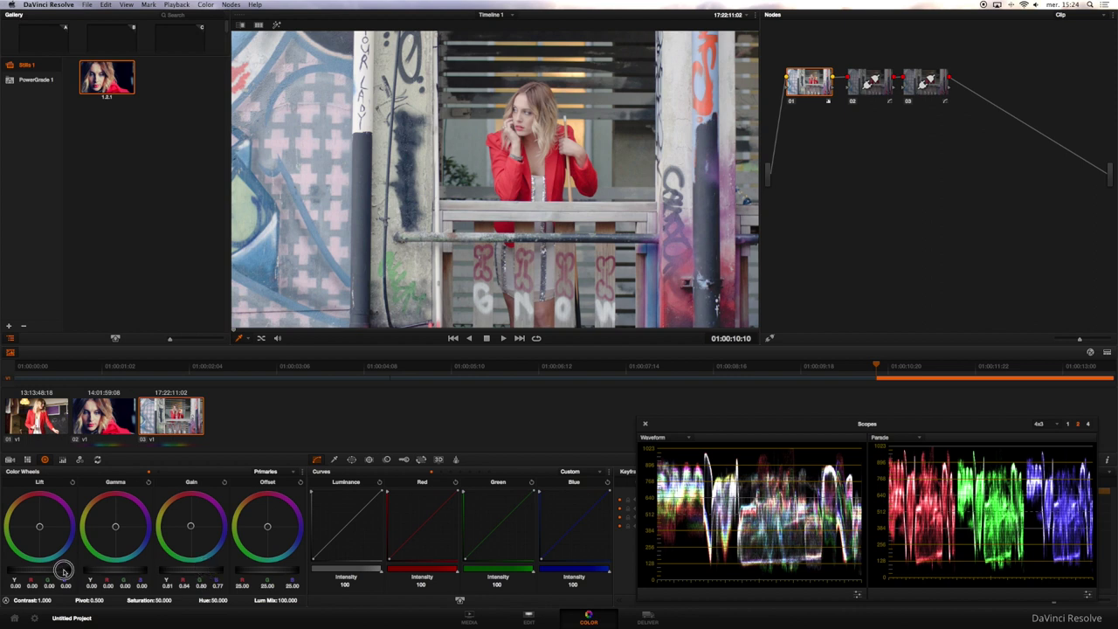
{"action": "left_click_drag", "start_coordinate": [63, 571], "coordinate": [12, 572]}
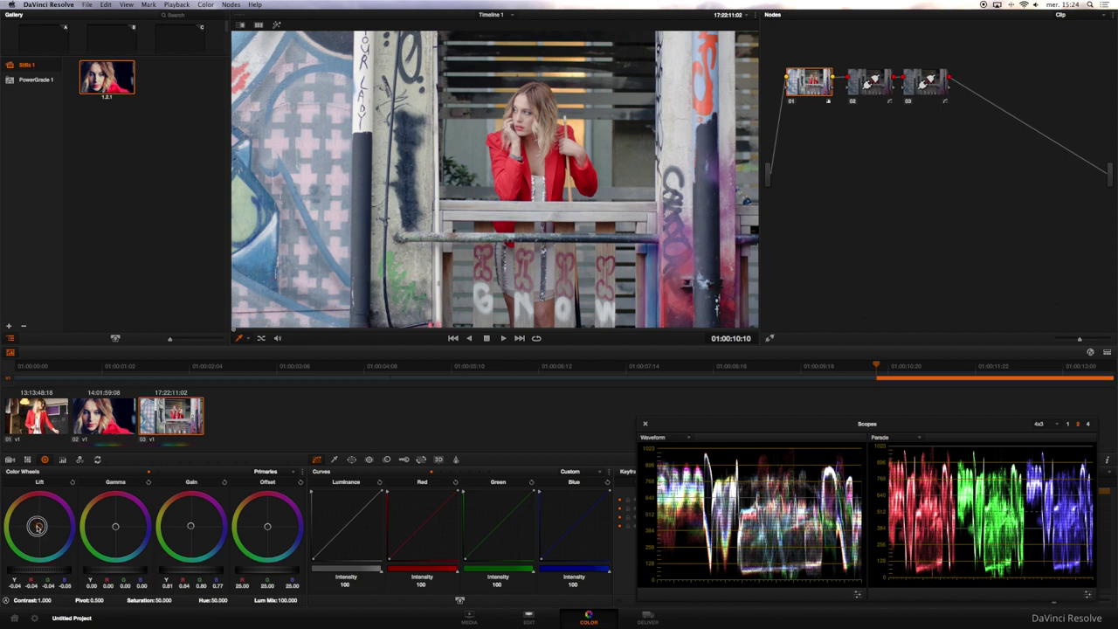
{"action": "left_click_drag", "start_coordinate": [38, 525], "coordinate": [22, 531]}
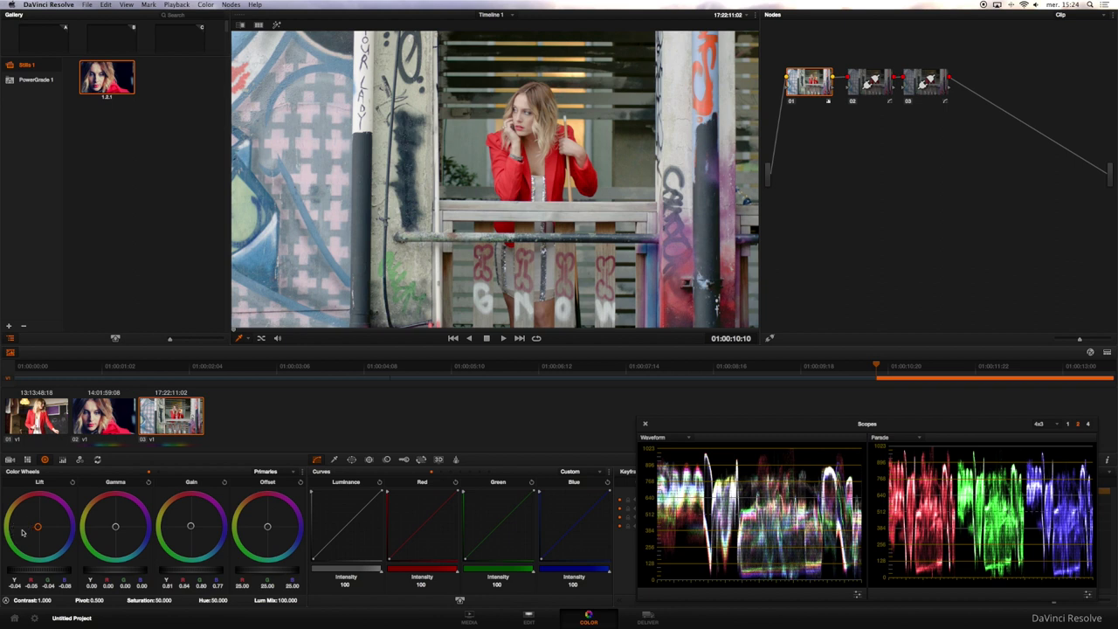
- Turn on all three nodes for clip 03, compare graded and ungraded, then switch to clip 02
{"action": "key", "text": "ctrl+d"}
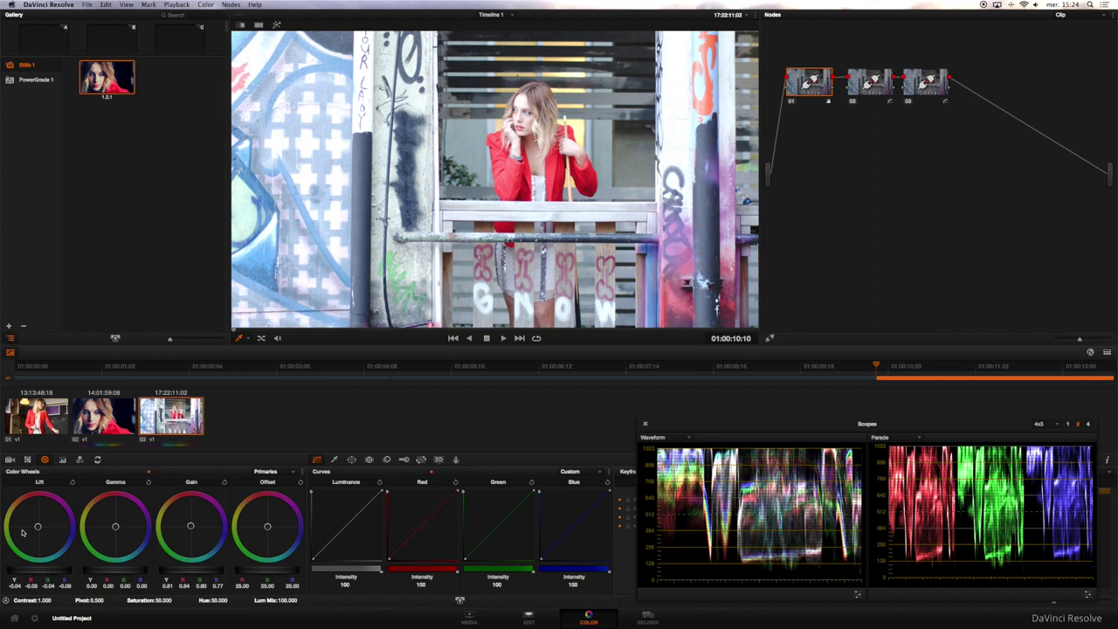
{"action": "key", "text": "ctrl+d"}
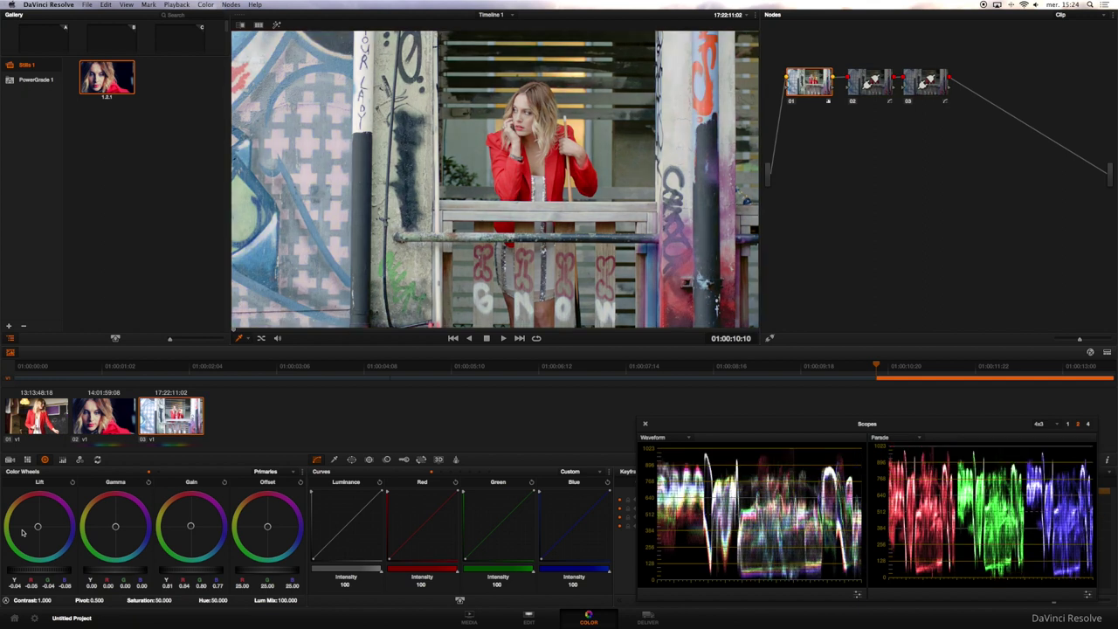
{"action": "key", "text": "alt+d"}
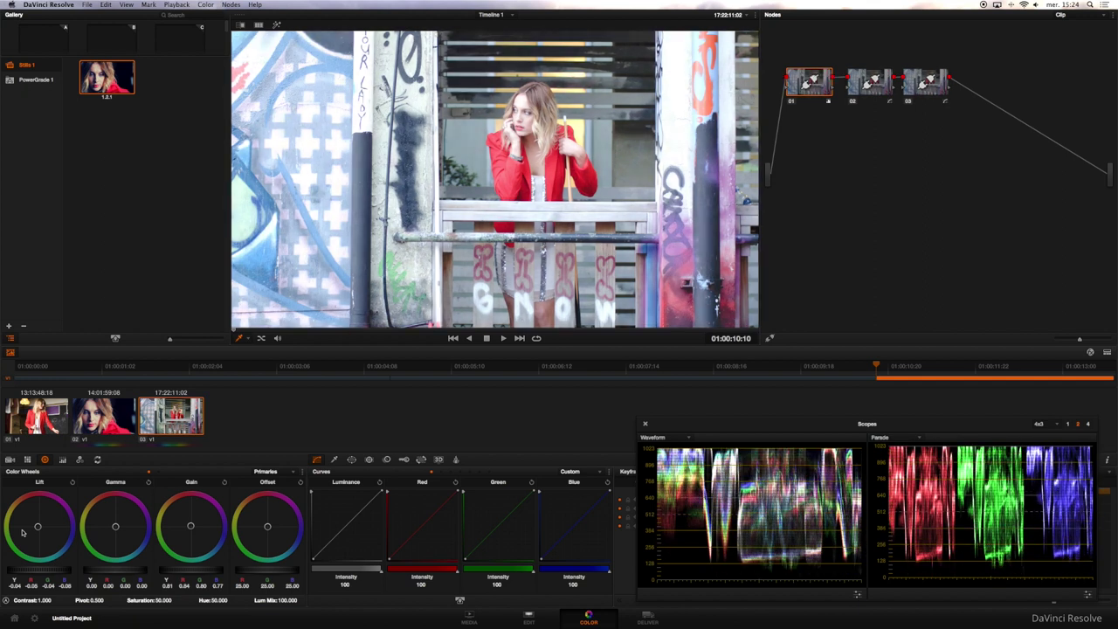
{"action": "key", "text": "alt+d"}
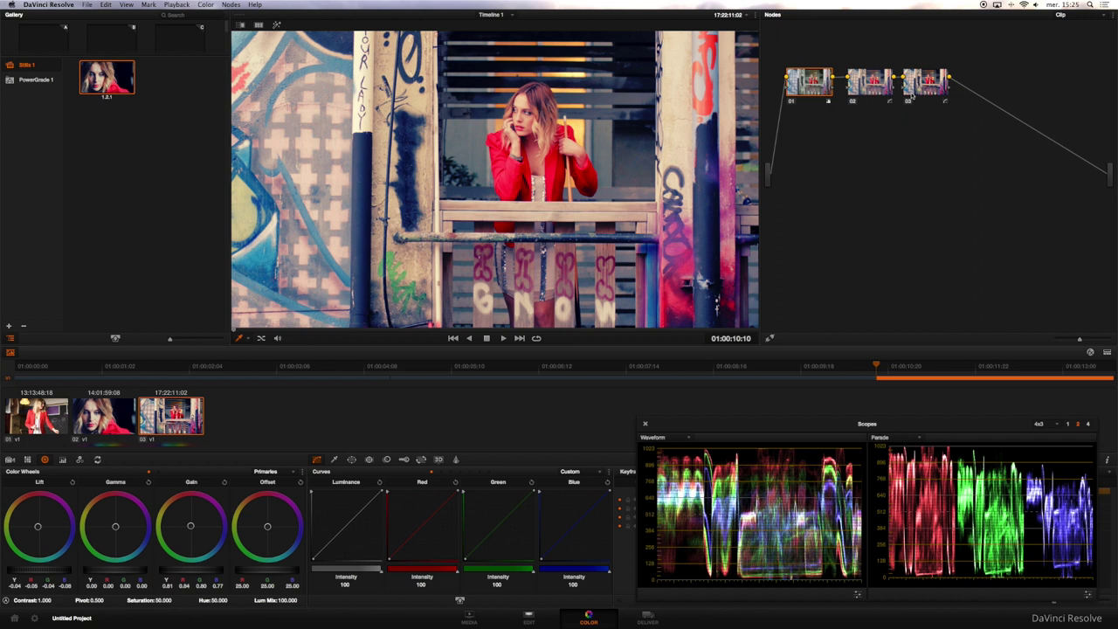
{"action": "key", "text": "alt+d"}
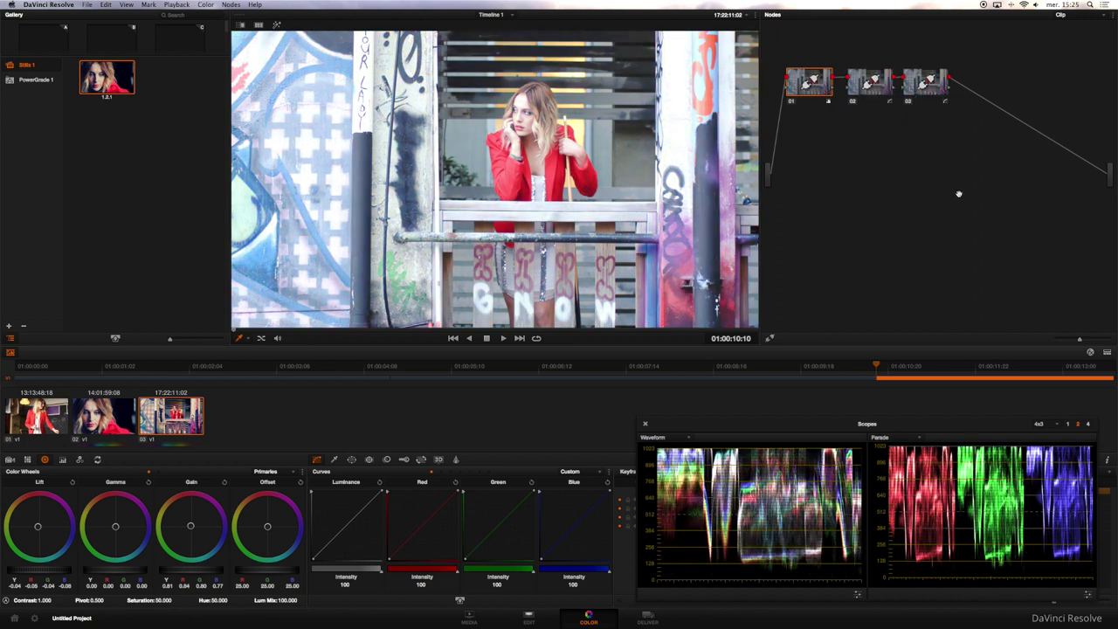
{"action": "key", "text": "alt+d"}
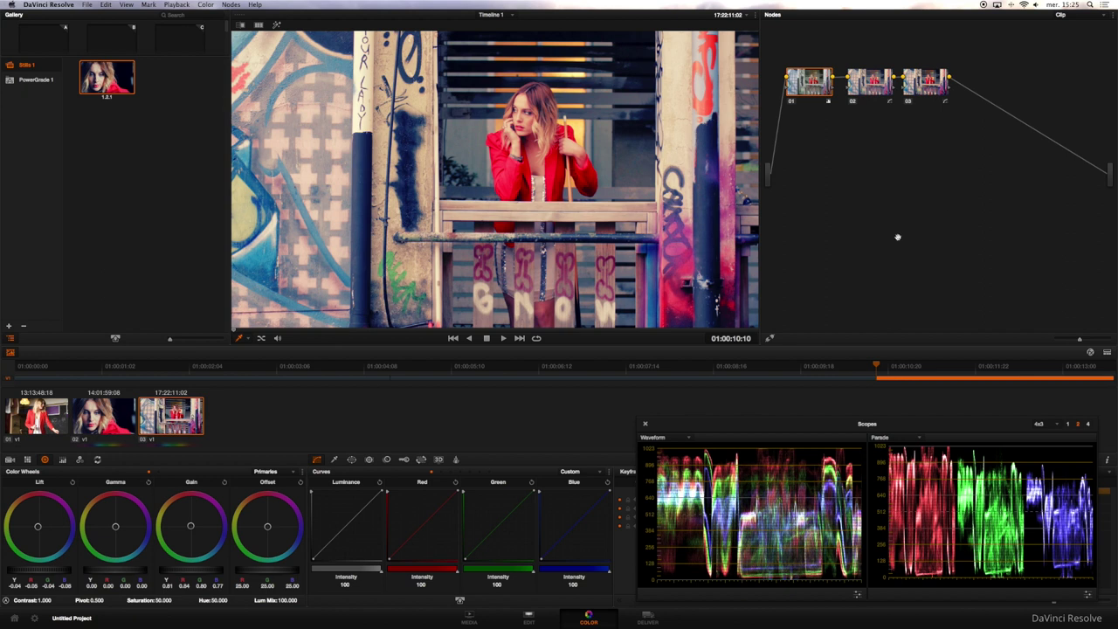
{"action": "left_click", "coordinate": [116, 413]}
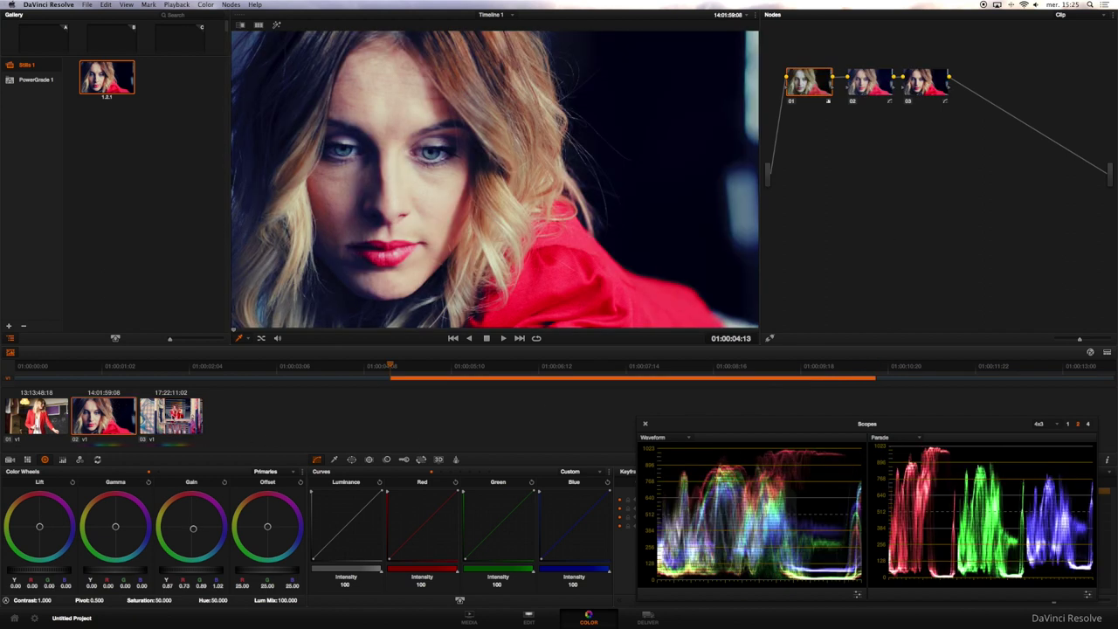
- Create remote grade version 'Version 2' for clip 02, copied from its current grade
{"action": "left_click", "coordinate": [172, 417]}
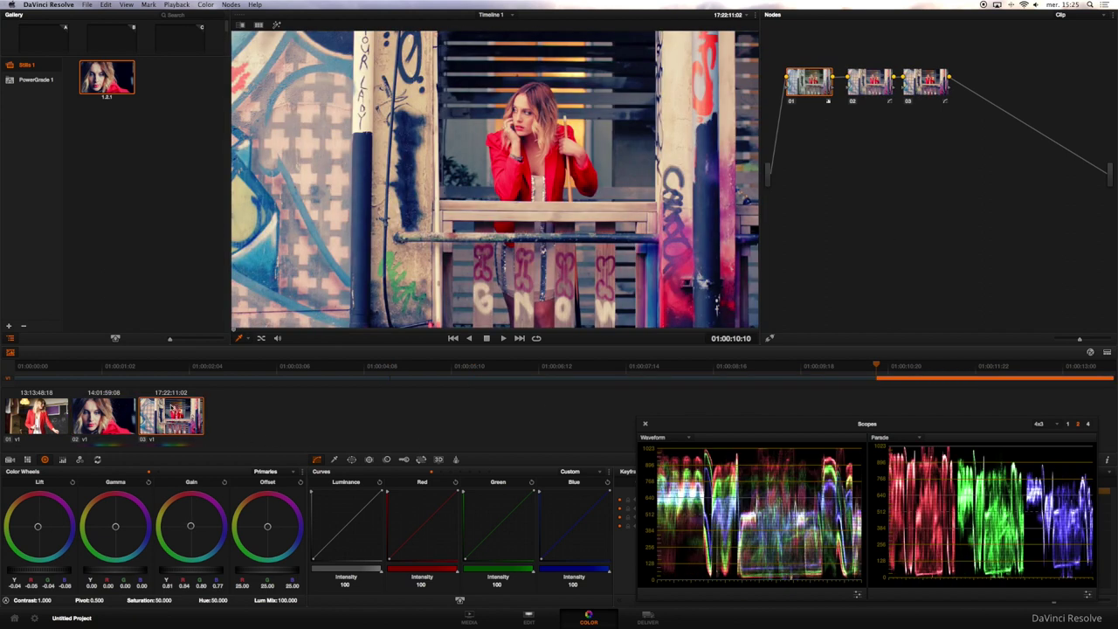
{"action": "left_click", "coordinate": [133, 417]}
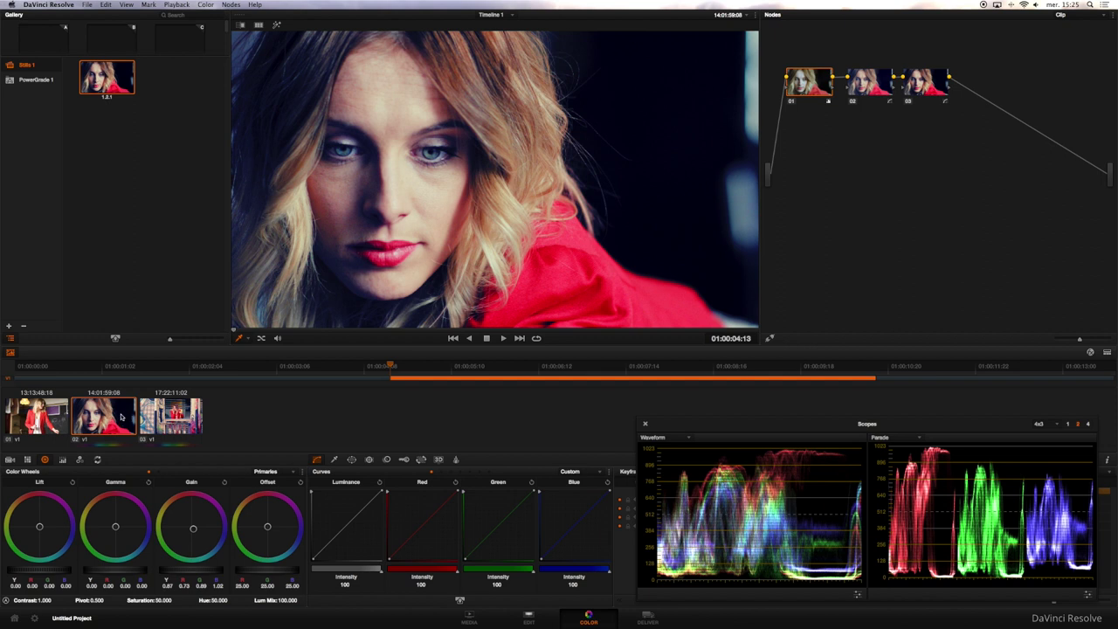
{"action": "right_click", "coordinate": [104, 412]}
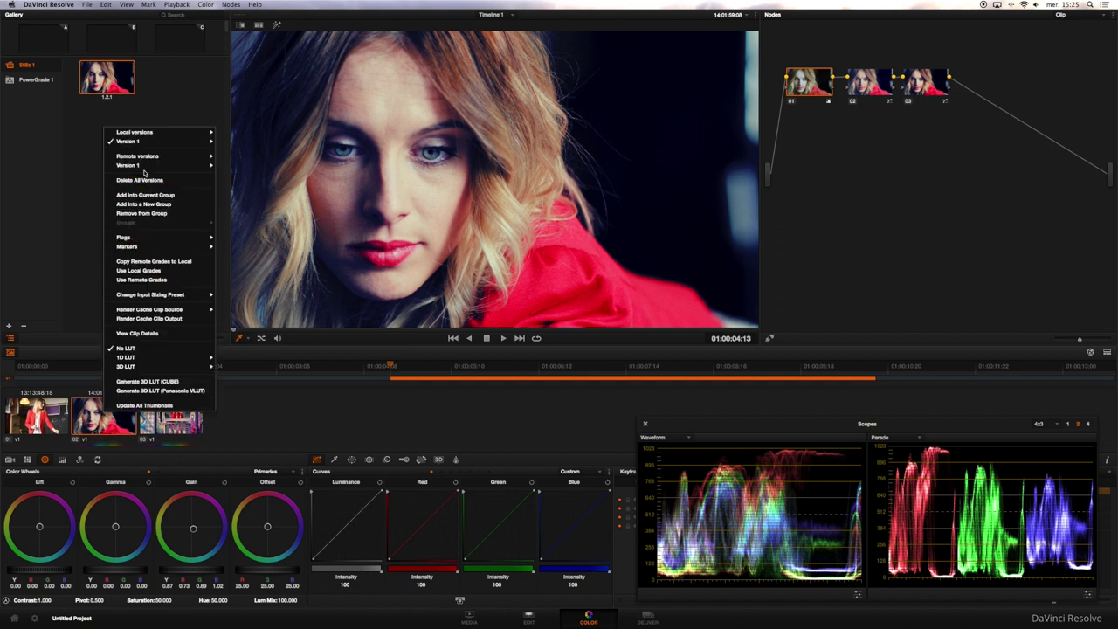
{"action": "mouse_move", "coordinate": [144, 170]}
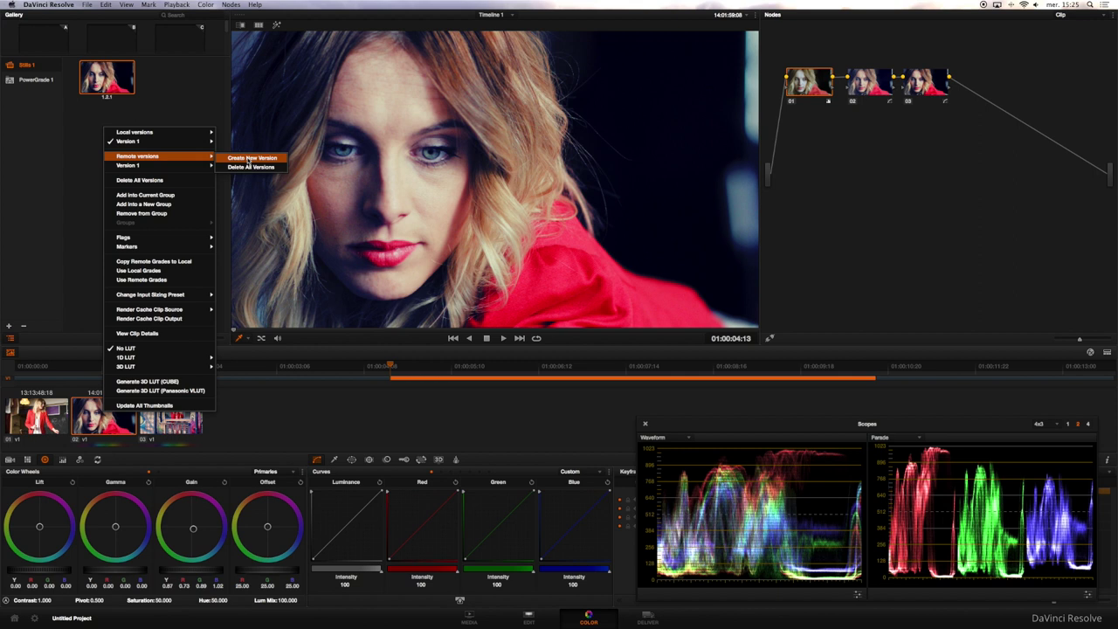
{"action": "left_click", "coordinate": [243, 159]}
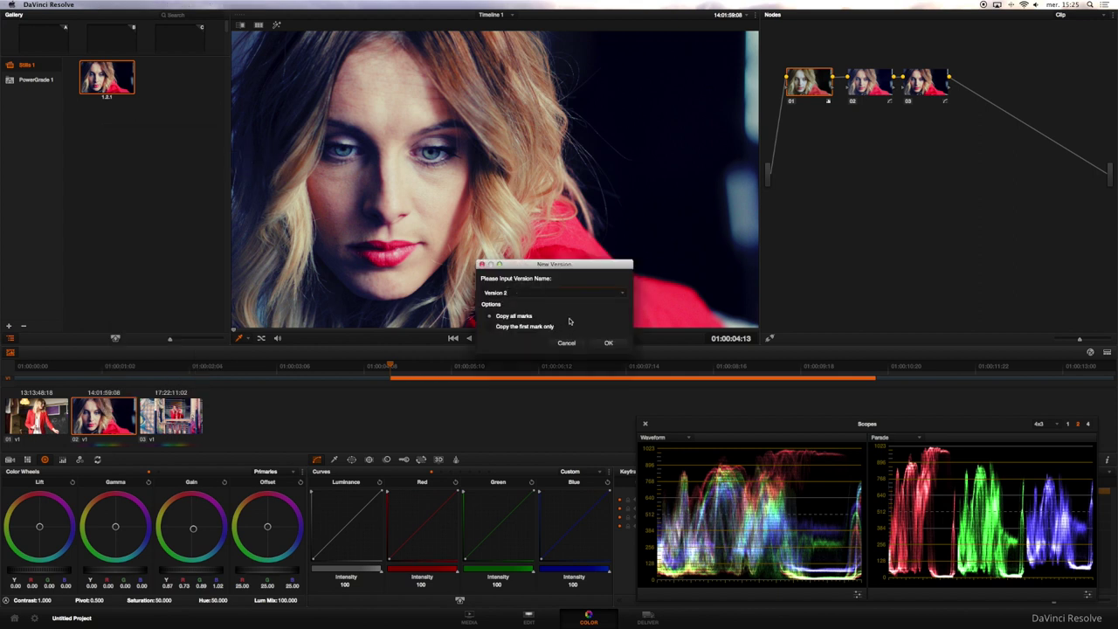
{"action": "left_click", "coordinate": [609, 343]}
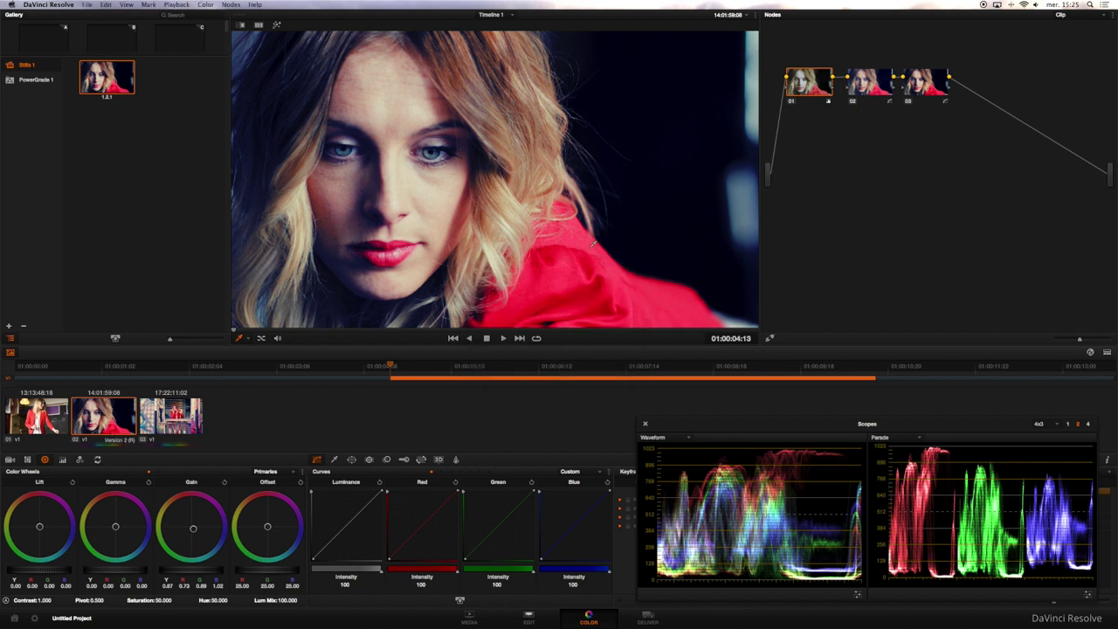
- Load clip 02's Version 1 grade and zoom the image to fit the viewer
{"action": "right_click", "coordinate": [103, 414]}
{"action": "mouse_move", "coordinate": [135, 165]}
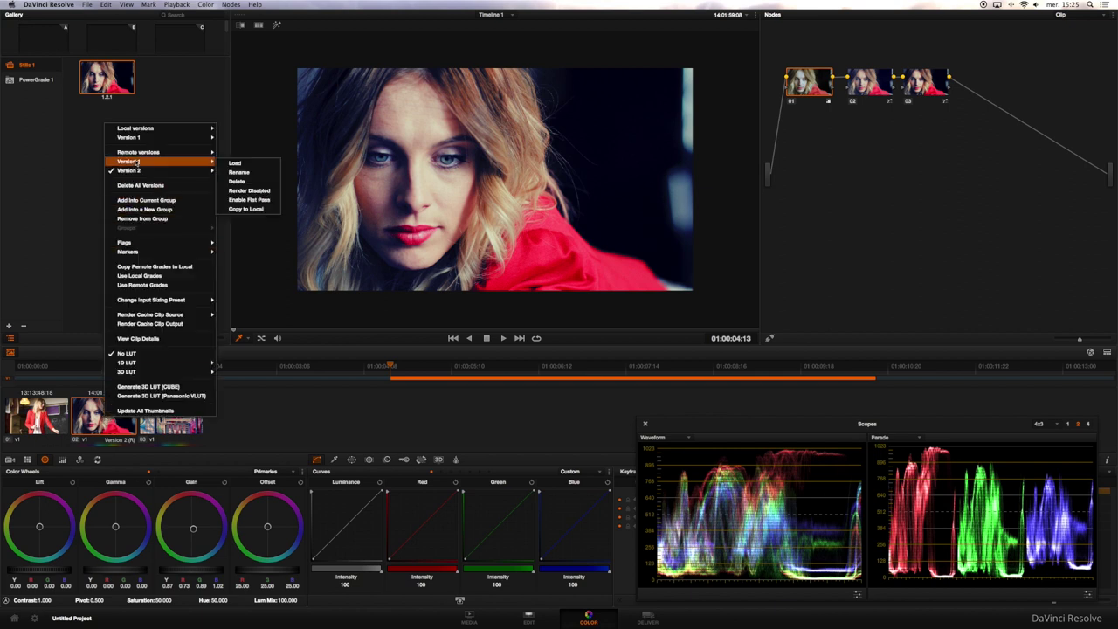
{"action": "left_click", "coordinate": [234, 164]}
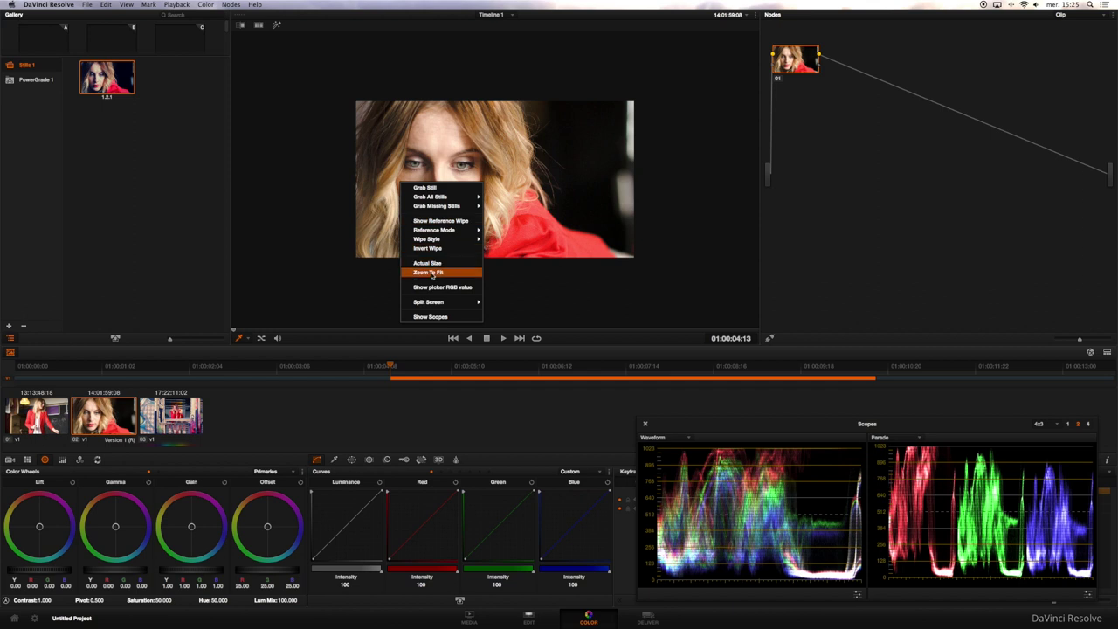
{"action": "left_click", "coordinate": [430, 272]}
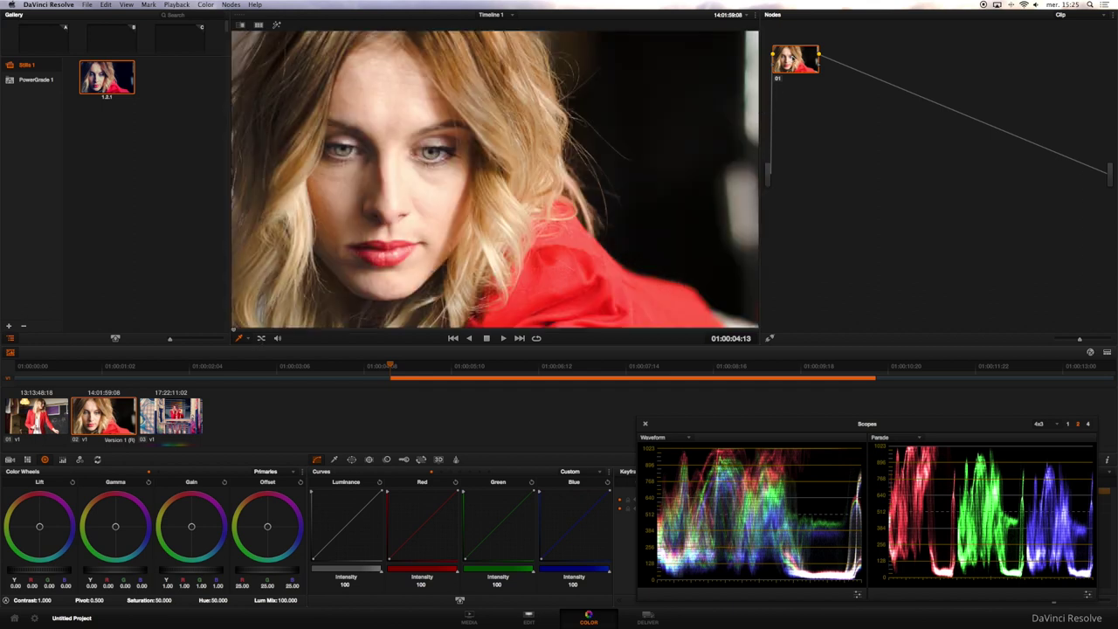
- Rebalance node 01's gain colour wheel and add serial node 02 after it
{"action": "left_click_drag", "start_coordinate": [785, 94], "coordinate": [793, 112]}
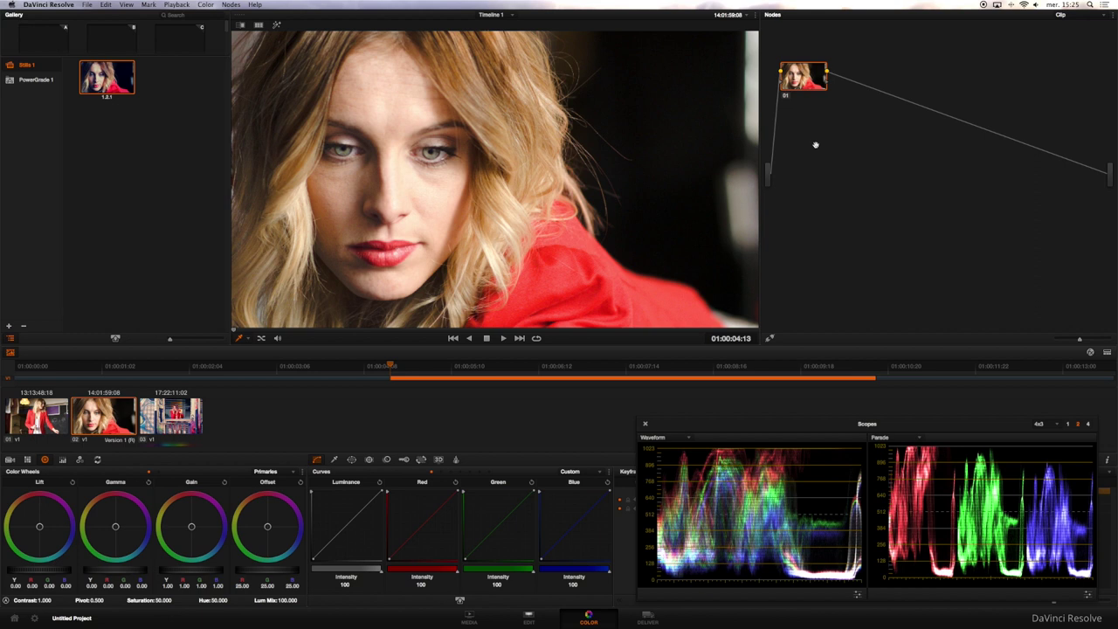
{"action": "left_click_drag", "start_coordinate": [813, 78], "coordinate": [815, 89]}
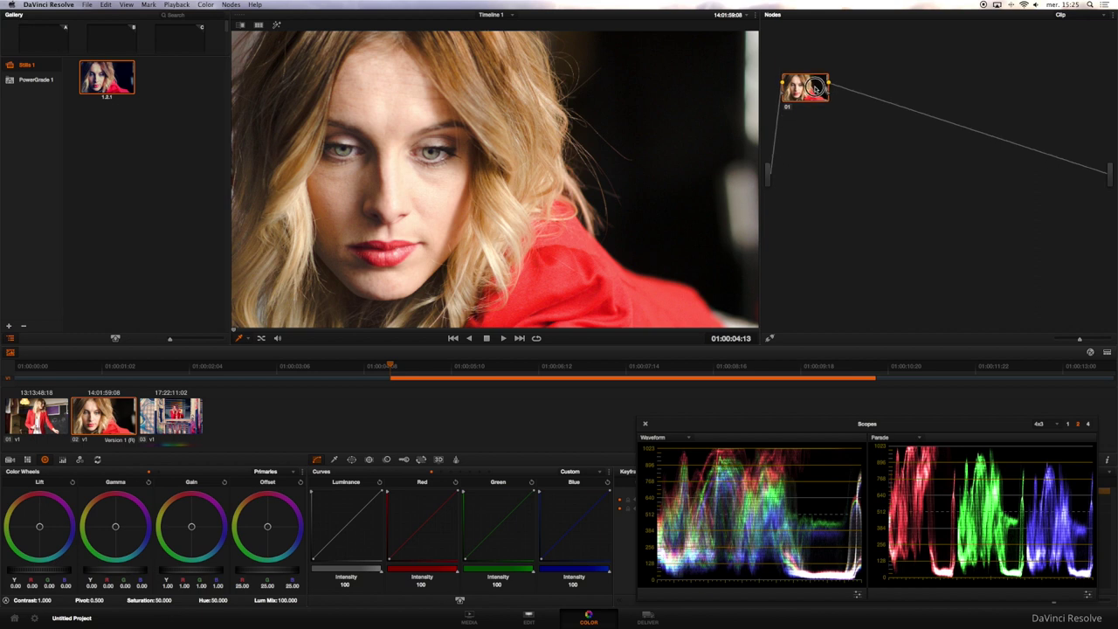
{"action": "mouse_move", "coordinate": [191, 530]}
{"action": "left_mouse_down"}
{"action": "mouse_move", "coordinate": [204, 554]}
{"action": "mouse_move", "coordinate": [213, 547]}
{"action": "mouse_move", "coordinate": [168, 572]}
{"action": "left_mouse_up"}
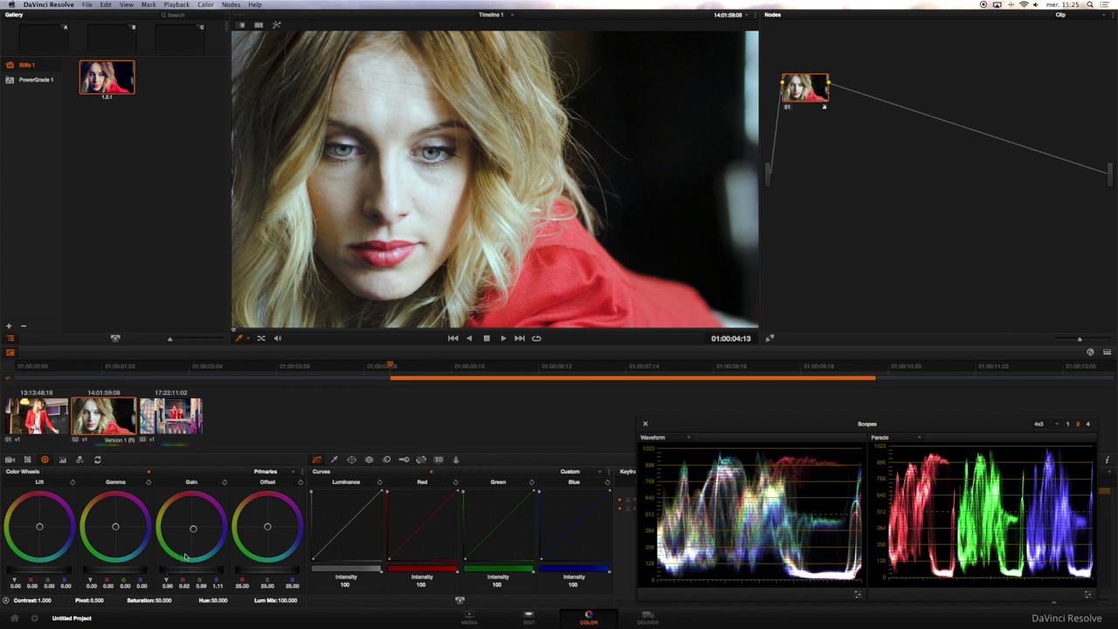
{"action": "left_click_drag", "start_coordinate": [192, 526], "coordinate": [191, 528]}
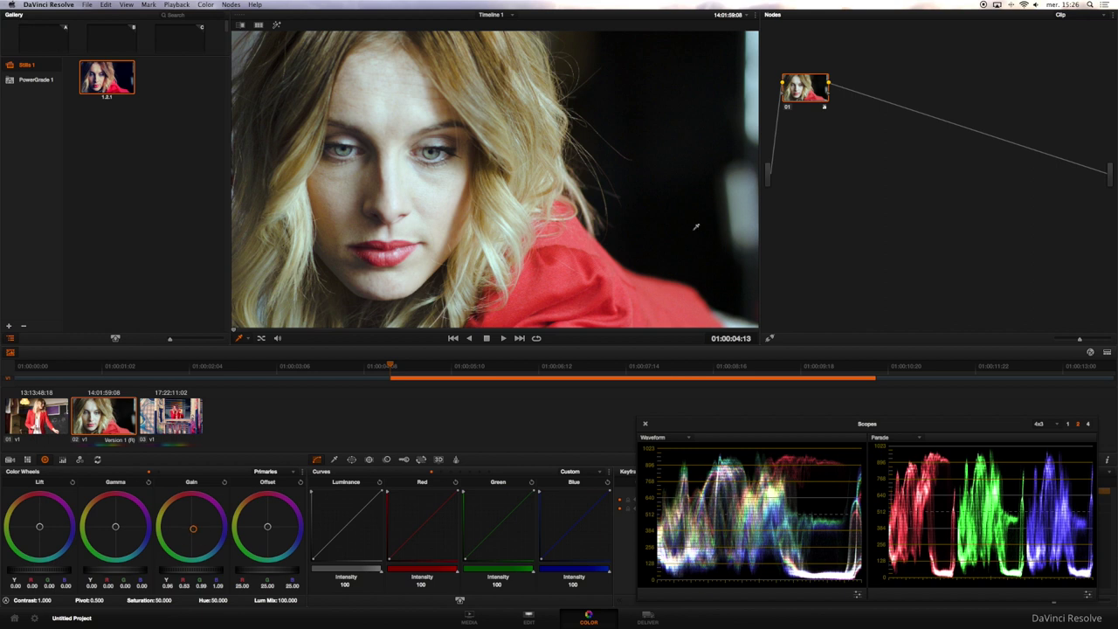
{"action": "key", "text": "alt+s"}
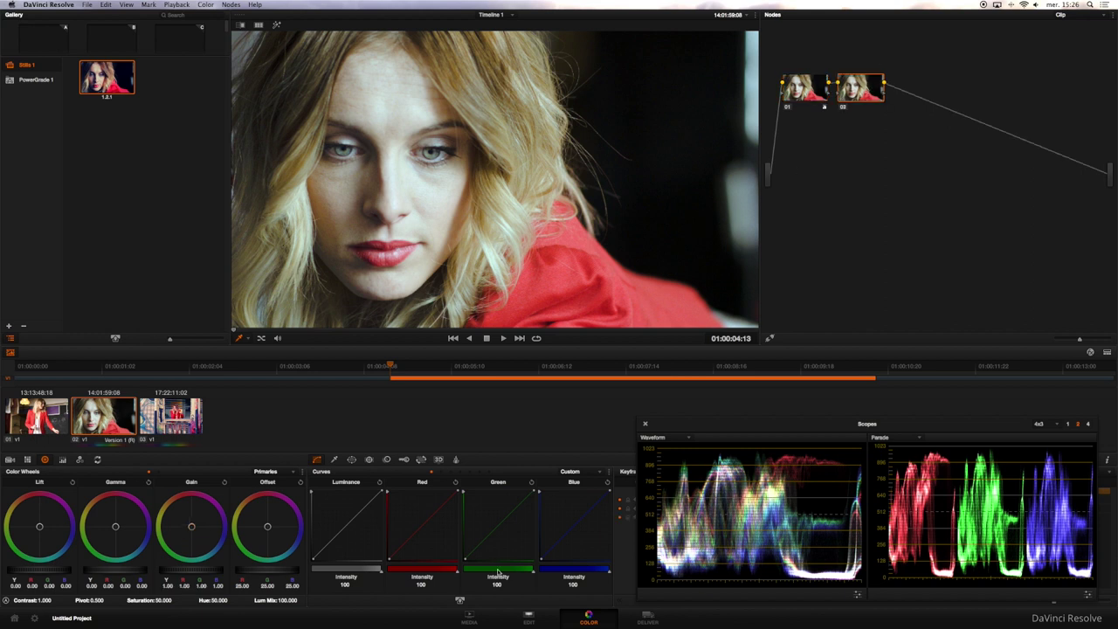
- In the enlarged curve editor, ungang the custom curves and adjust the red curve's shadow point
{"action": "left_click", "coordinate": [459, 599]}
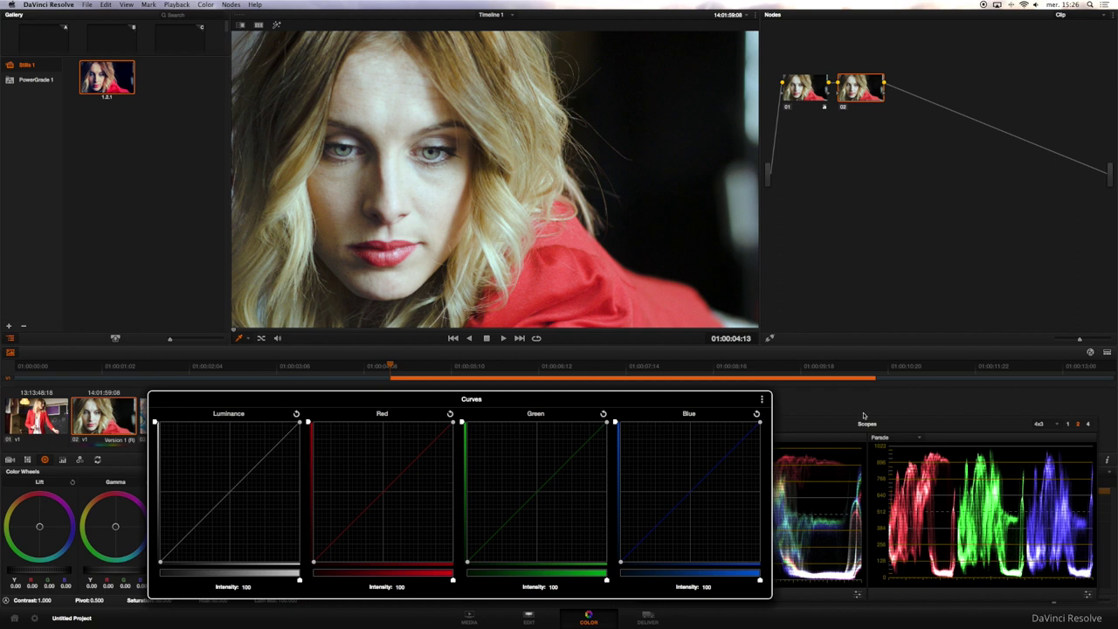
{"action": "left_click", "coordinate": [762, 399]}
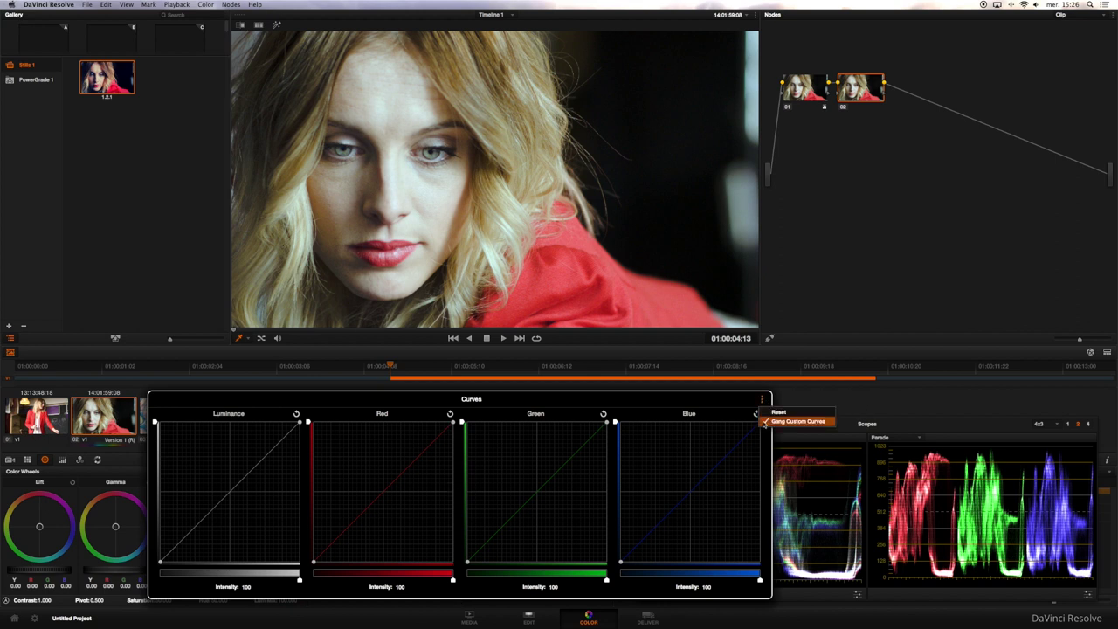
{"action": "left_click", "coordinate": [774, 423]}
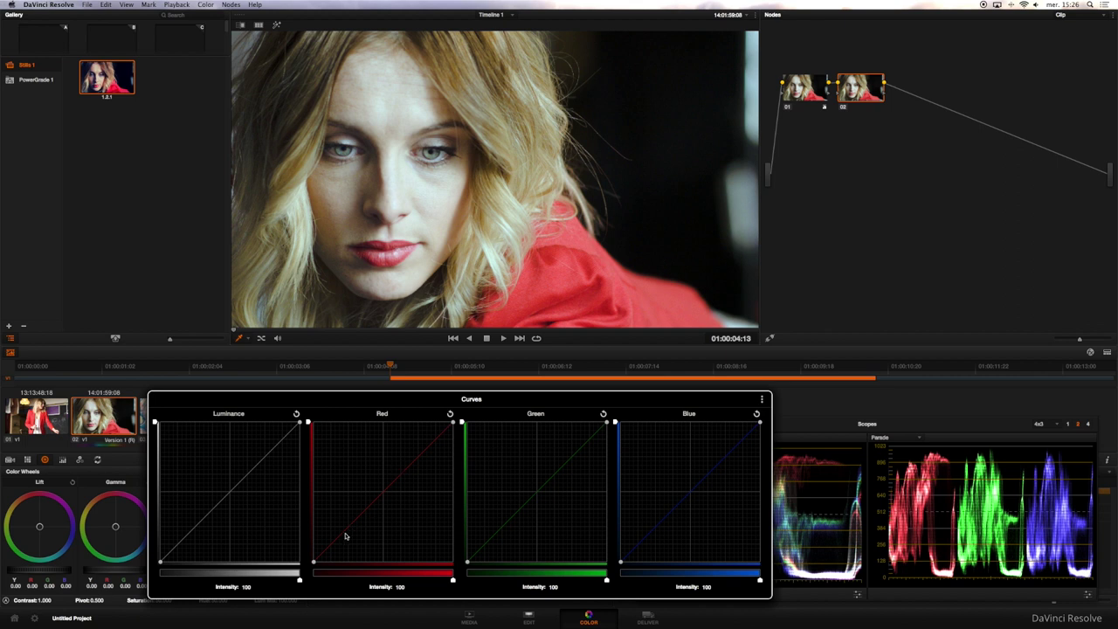
{"action": "left_click_drag", "start_coordinate": [344, 536], "coordinate": [337, 517]}
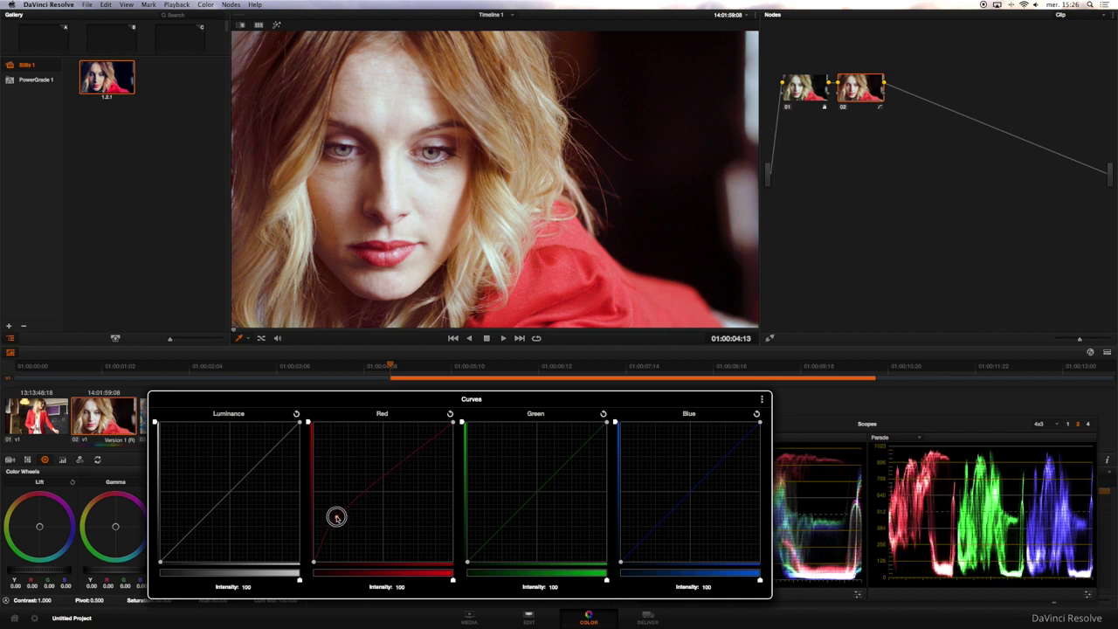
{"action": "left_click_drag", "start_coordinate": [336, 517], "coordinate": [336, 519]}
- Lift the blue curve's shadows, tweak its upper part, and raise the green curve against magenta
{"action": "left_click_drag", "start_coordinate": [619, 560], "coordinate": [619, 535]}
{"action": "left_click_drag", "start_coordinate": [721, 447], "coordinate": [720, 436]}
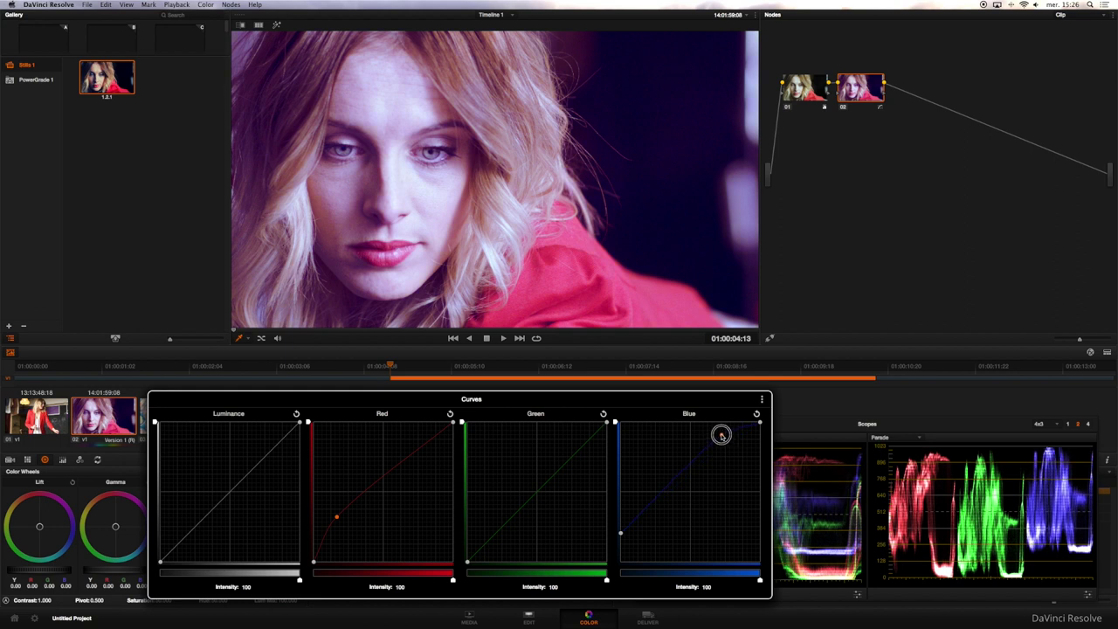
{"action": "left_click_drag", "start_coordinate": [720, 434], "coordinate": [722, 437]}
{"action": "left_click_drag", "start_coordinate": [574, 457], "coordinate": [565, 443]}
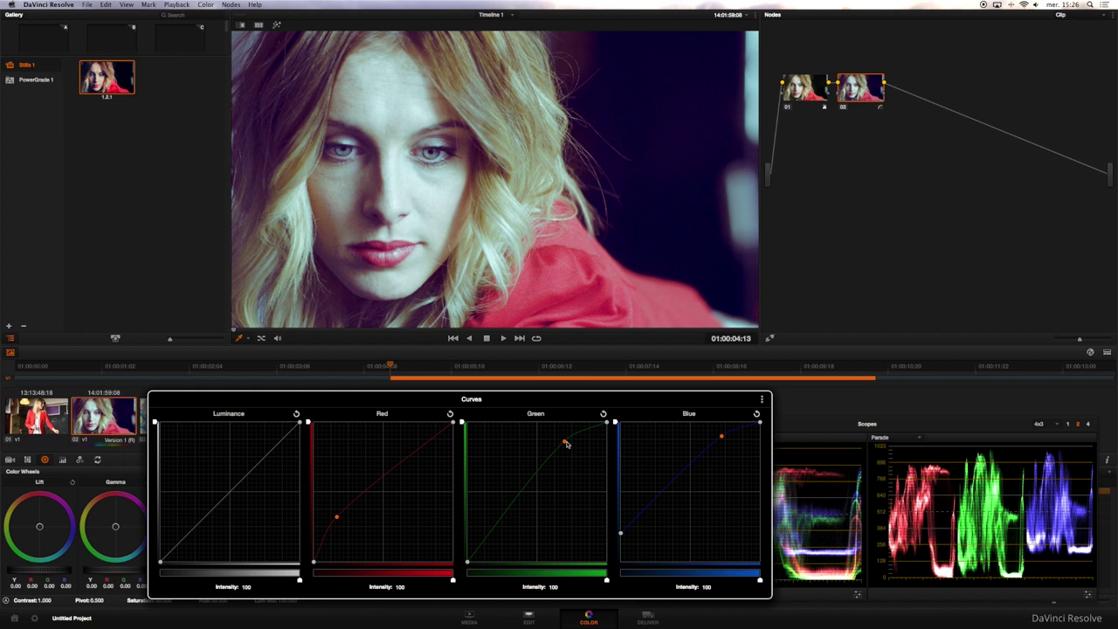
- Add serial node 03 and gang the custom curves in the enlarged curve editor
{"action": "left_click", "coordinate": [813, 408]}
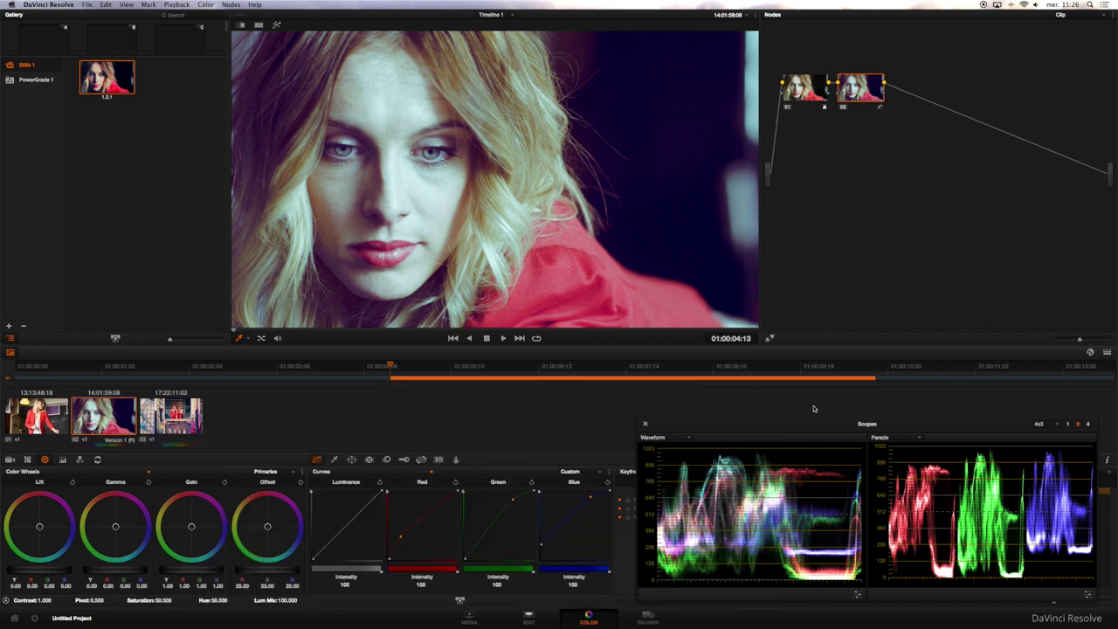
{"action": "key", "text": "alt+s"}
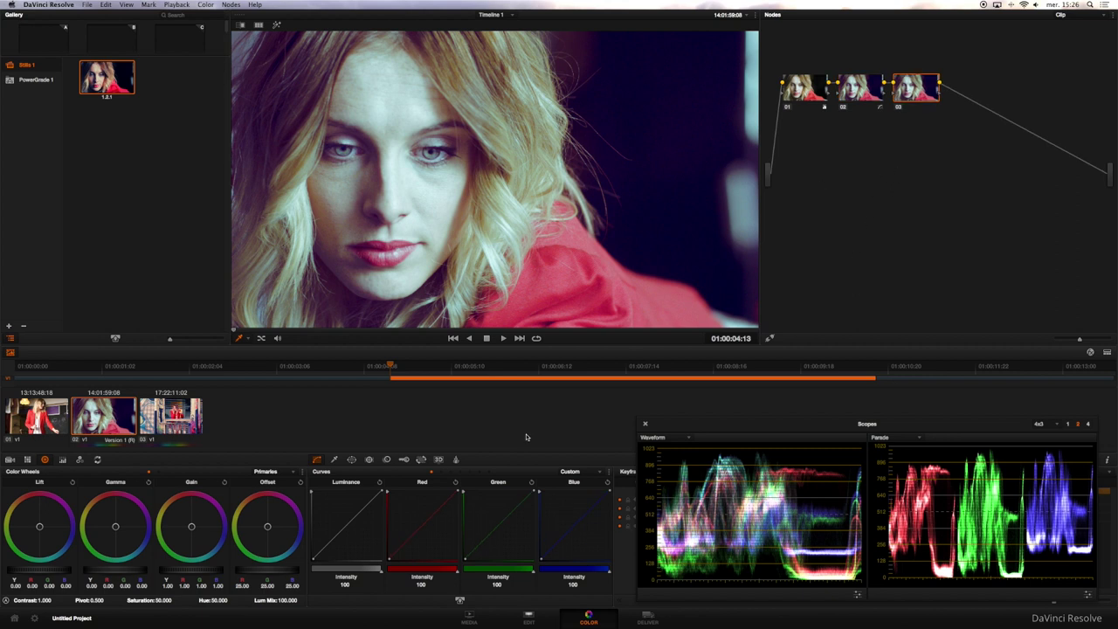
{"action": "left_click", "coordinate": [460, 601]}
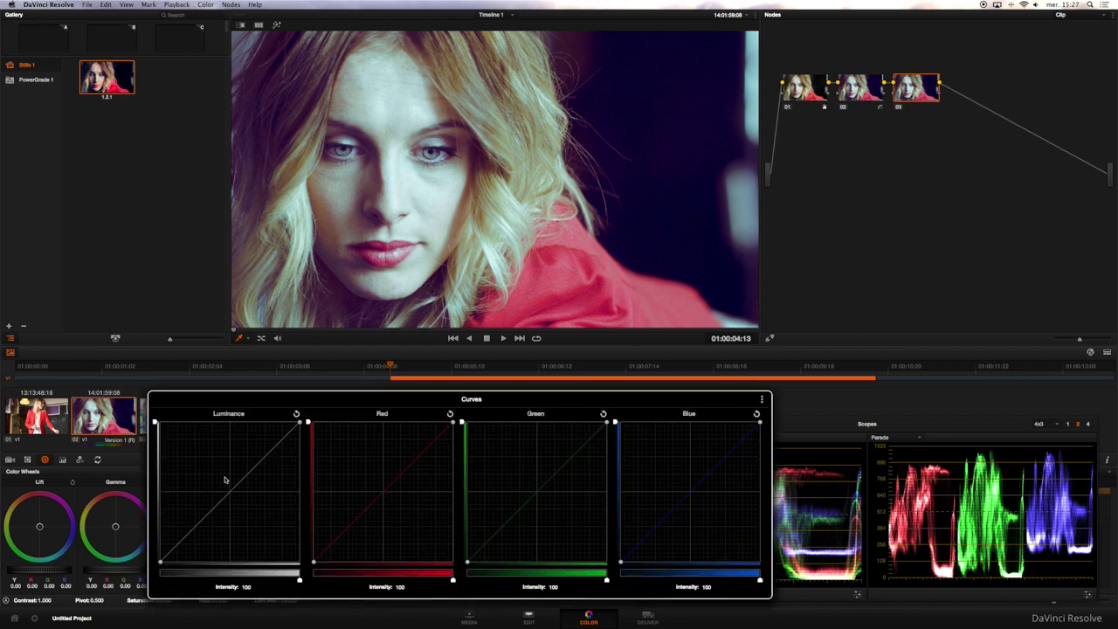
{"action": "left_click", "coordinate": [762, 399]}
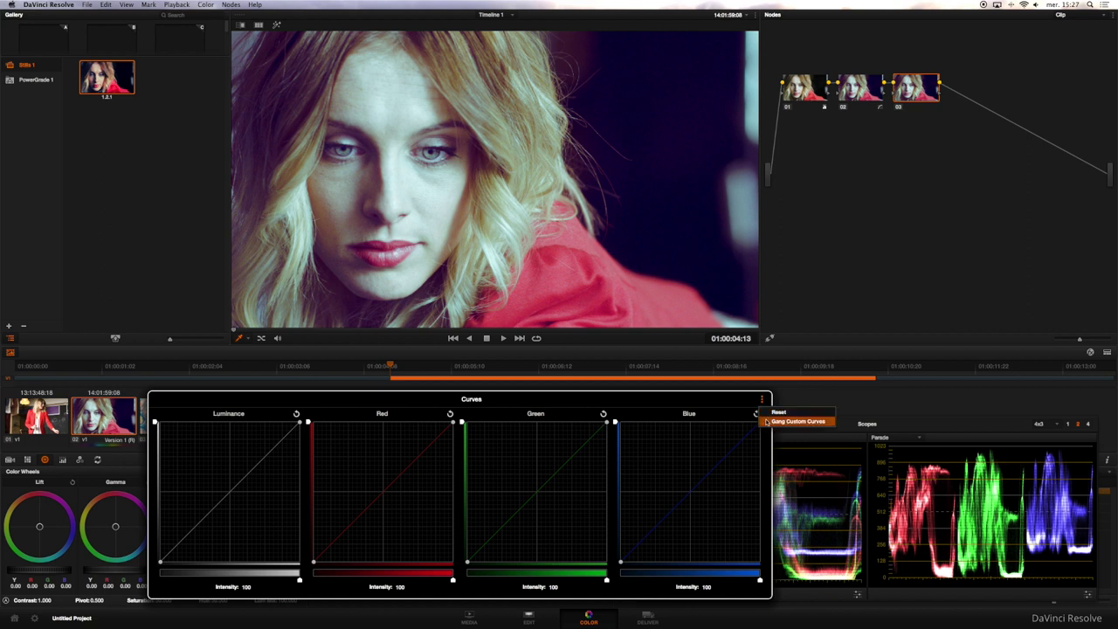
{"action": "left_click", "coordinate": [768, 422]}
{"action": "left_click", "coordinate": [762, 400]}
{"action": "left_click", "coordinate": [762, 400]}
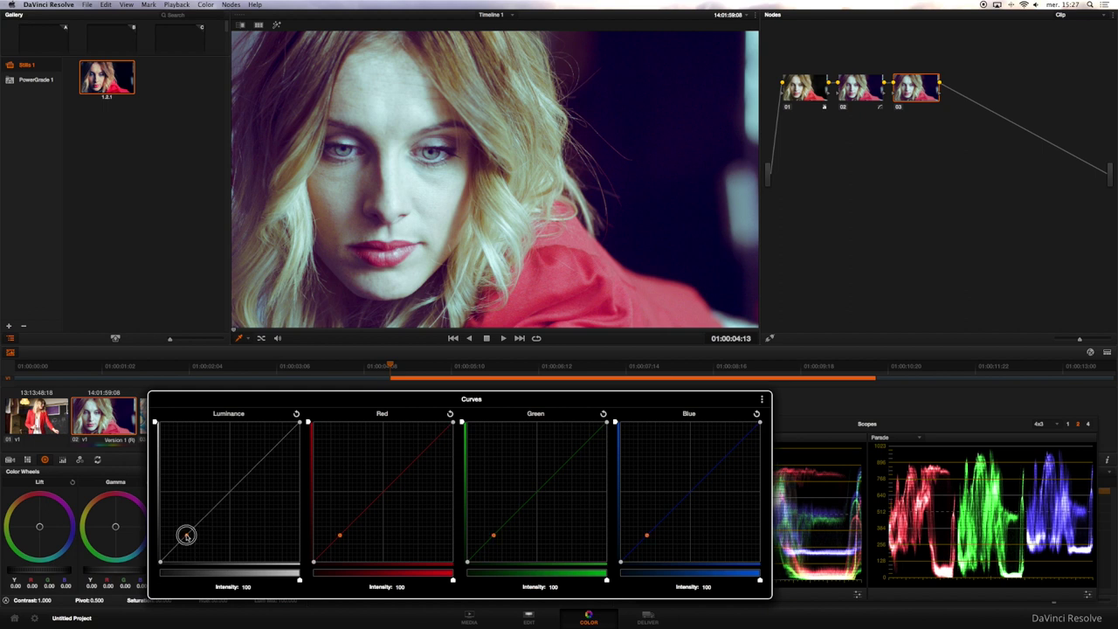
- Lift the luminance curve's shadows and ease a new upper highlight point slightly down
{"action": "left_click_drag", "start_coordinate": [186, 537], "coordinate": [184, 528]}
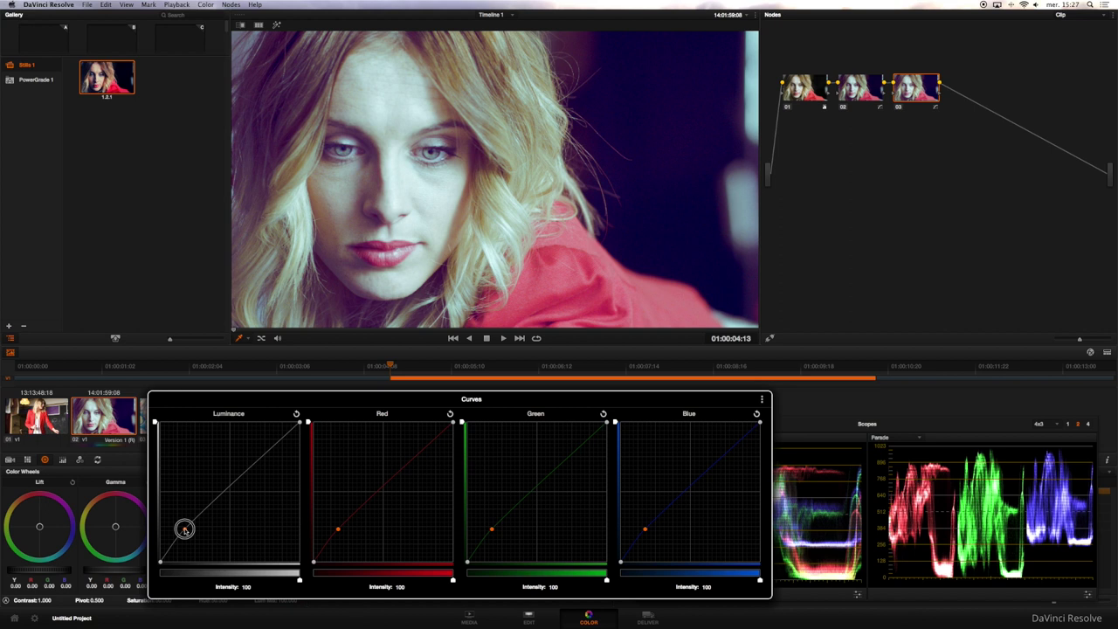
{"action": "left_click", "coordinate": [267, 455]}
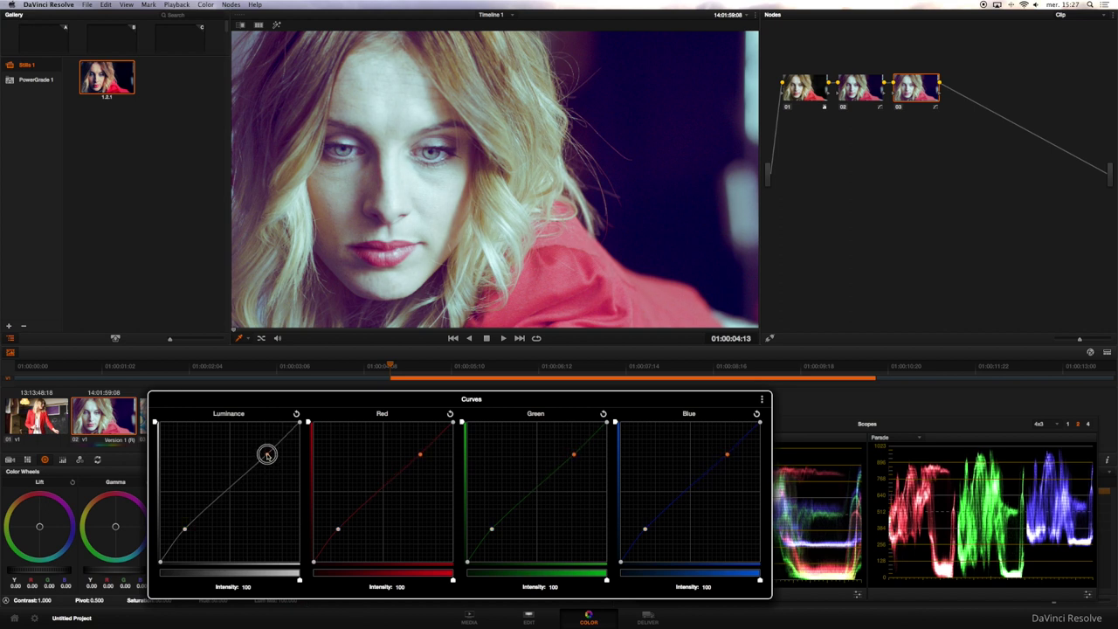
{"action": "left_click_drag", "start_coordinate": [267, 455], "coordinate": [269, 458]}
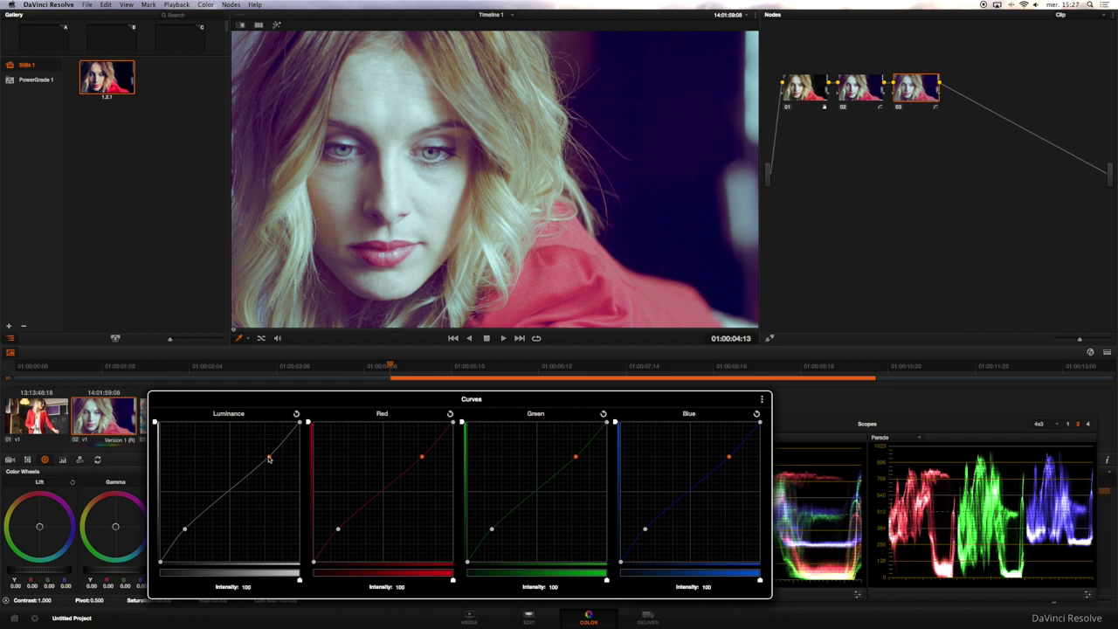
{"action": "left_click", "coordinate": [808, 400]}
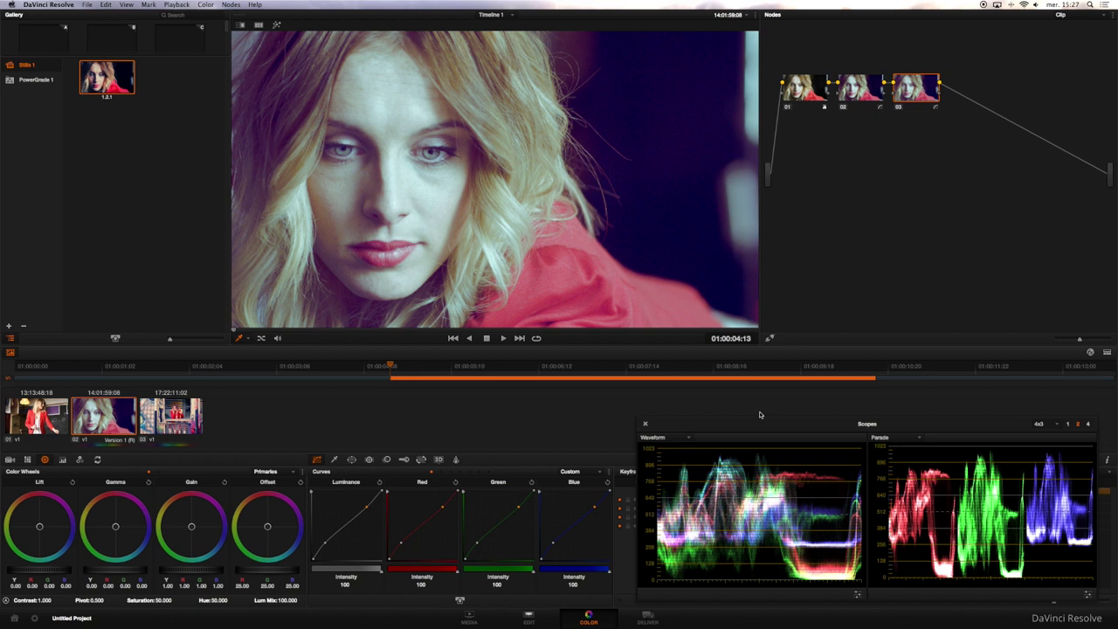
- Review the close-up in looped playback, then grab its grade as gallery still 1.2.2
{"action": "left_click", "coordinate": [536, 338]}
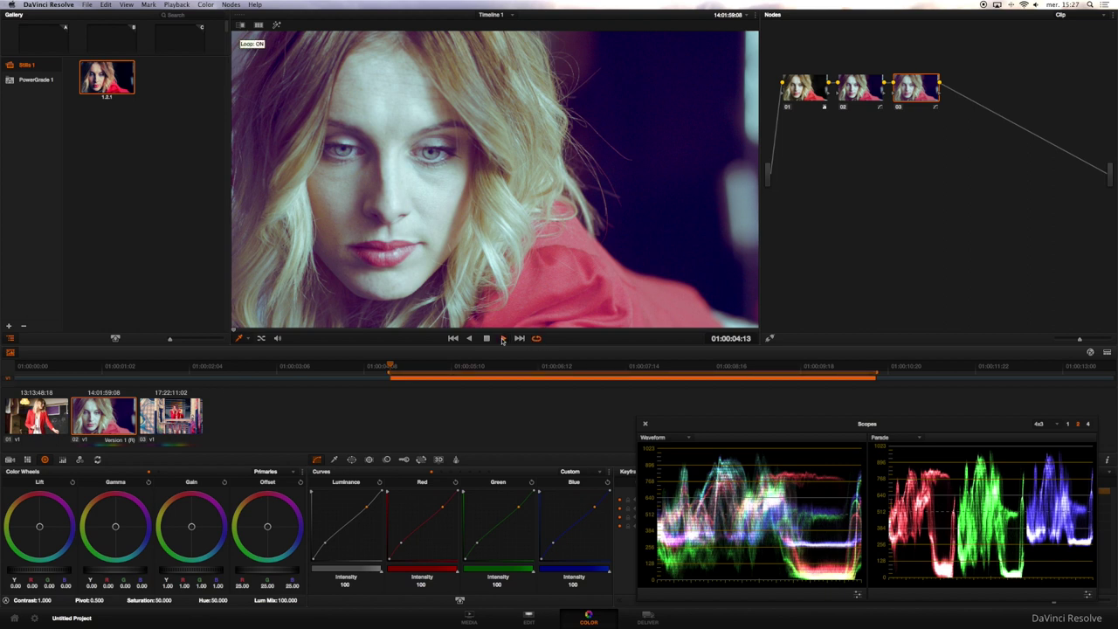
{"action": "left_click", "coordinate": [502, 339]}
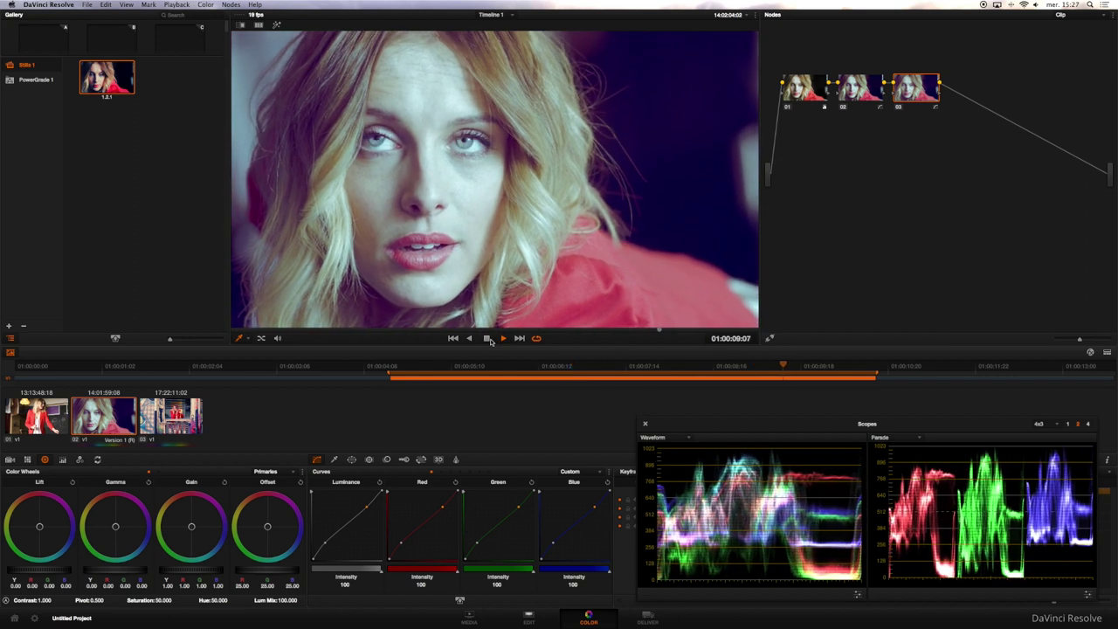
{"action": "left_click", "coordinate": [489, 339]}
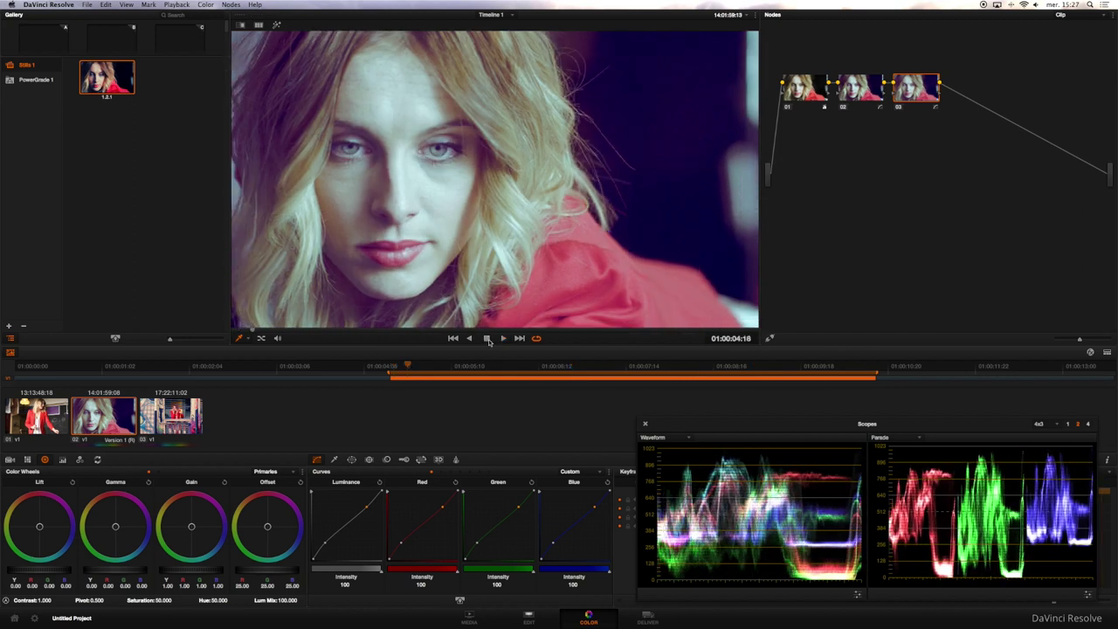
{"action": "right_click", "coordinate": [485, 212]}
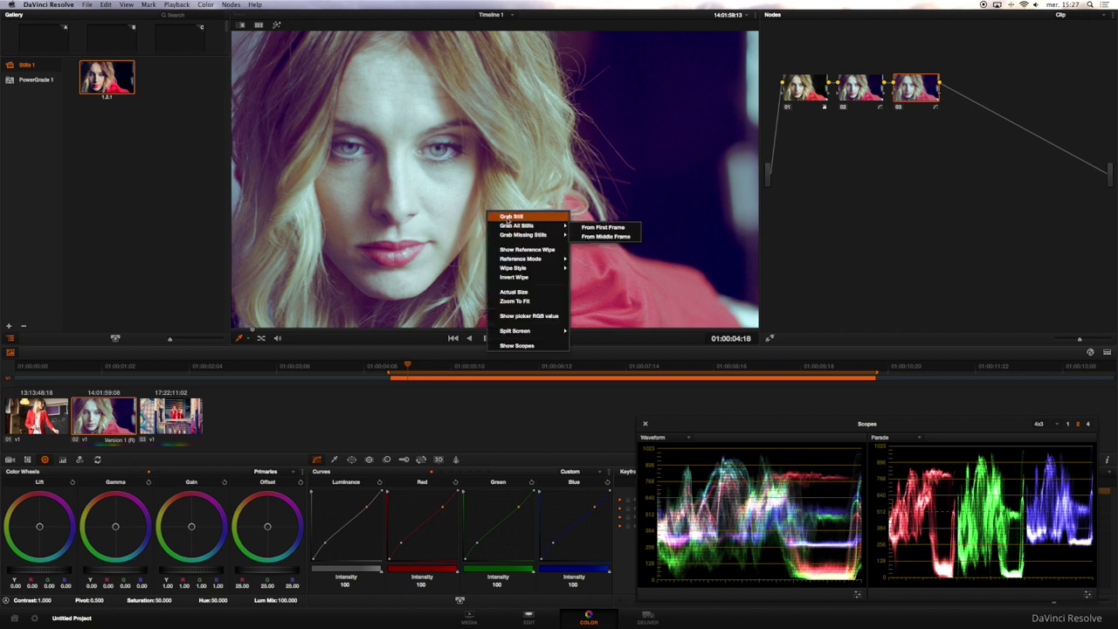
{"action": "left_click", "coordinate": [510, 215]}
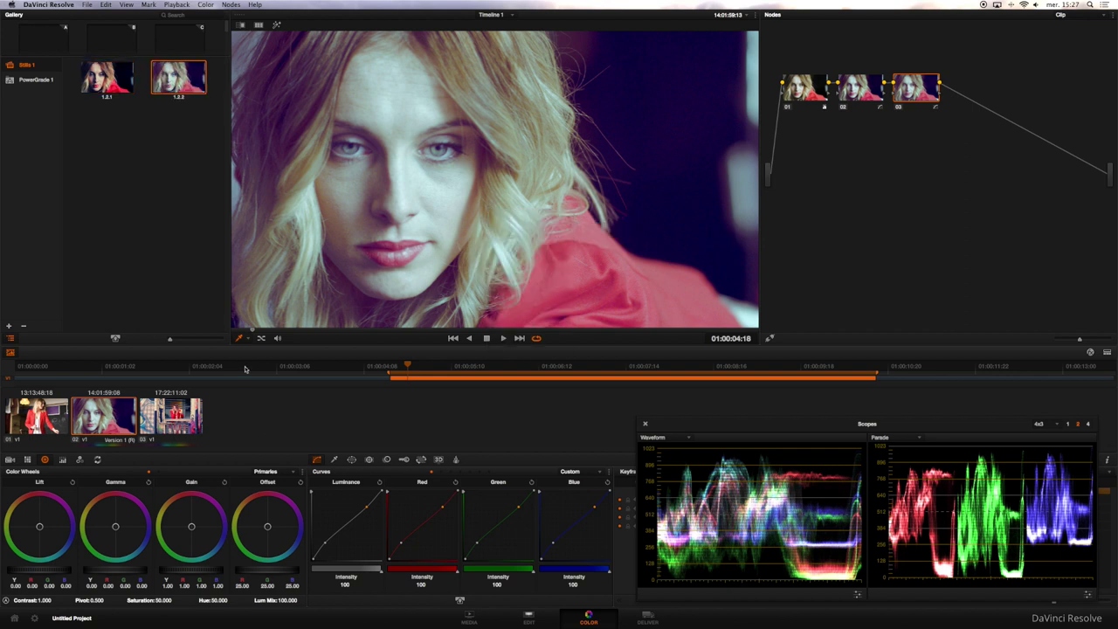
- Create a new grade version named Version 2 for the third clip
{"action": "left_click", "coordinate": [181, 417]}
{"action": "right_click", "coordinate": [179, 416]}
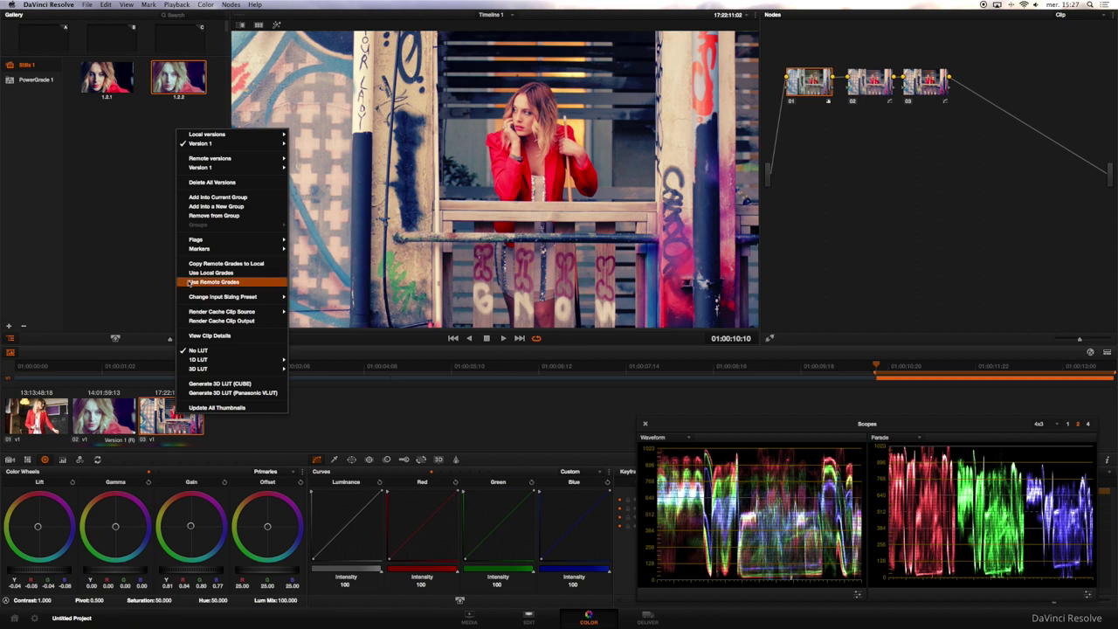
{"action": "mouse_move", "coordinate": [203, 173]}
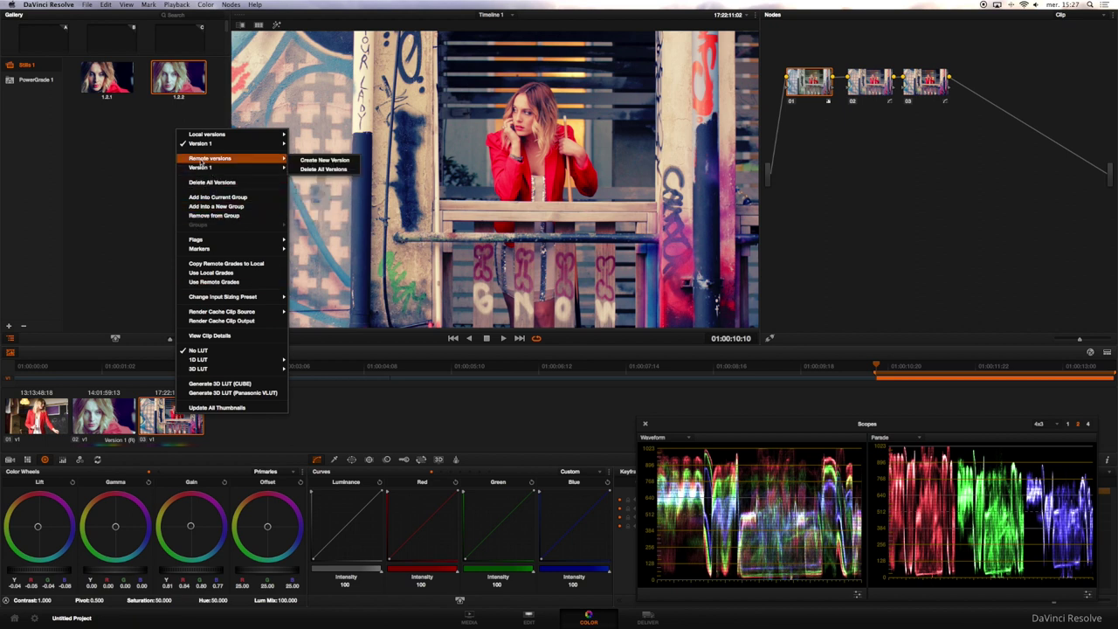
{"action": "left_click", "coordinate": [308, 160]}
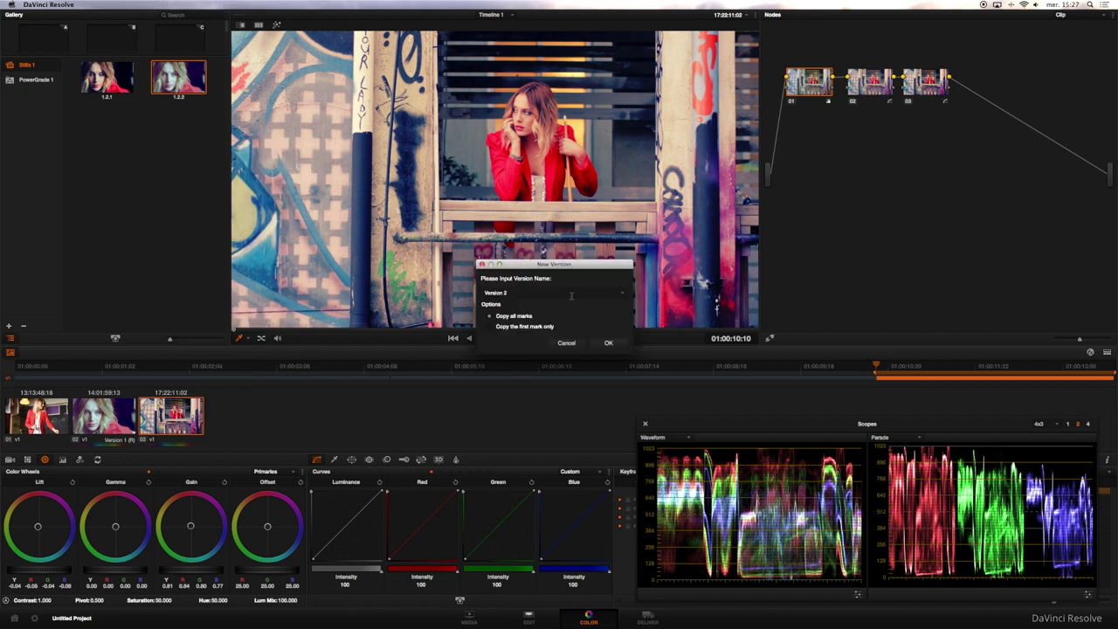
{"action": "left_click", "coordinate": [607, 342]}
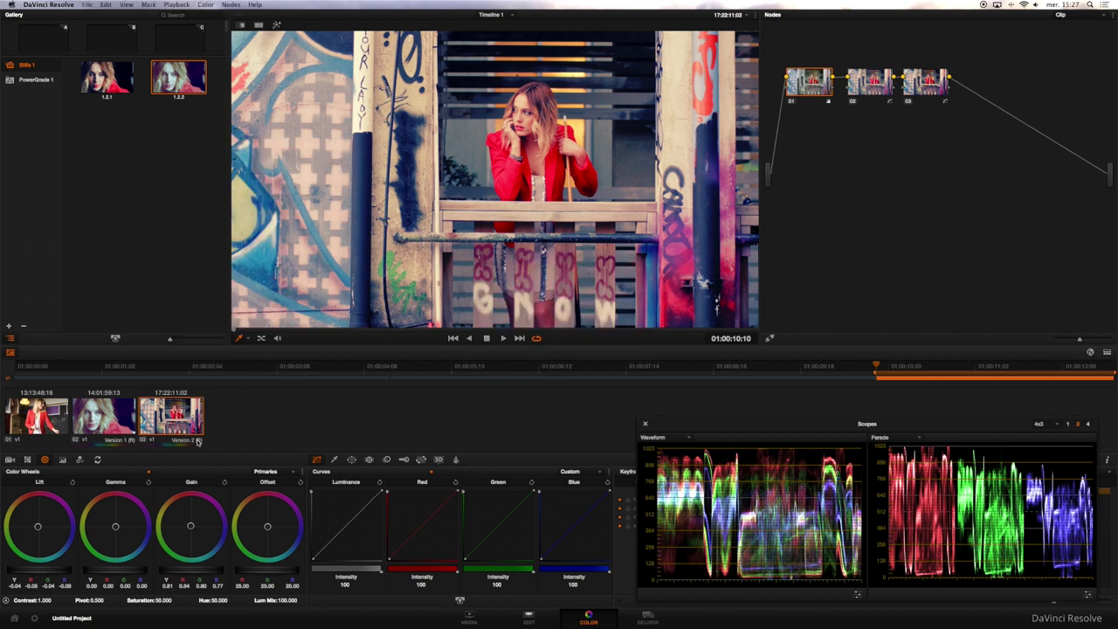
- Load the third clip's Version 1 and append still 1.2.2's node graph to it
{"action": "right_click", "coordinate": [168, 413]}
{"action": "mouse_move", "coordinate": [209, 157]}
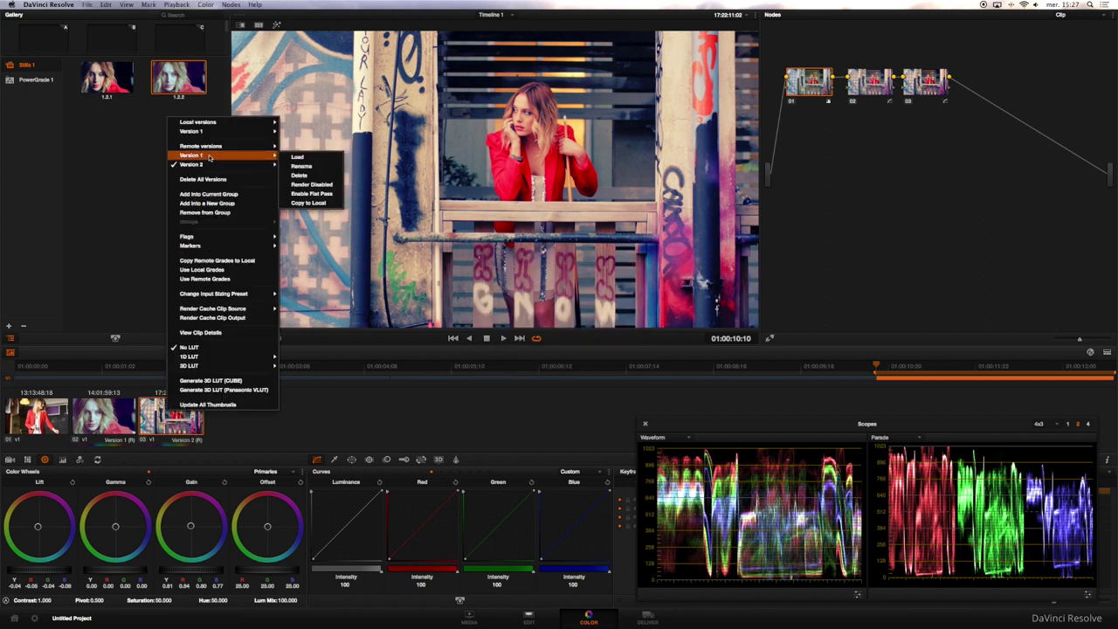
{"action": "left_click", "coordinate": [297, 157]}
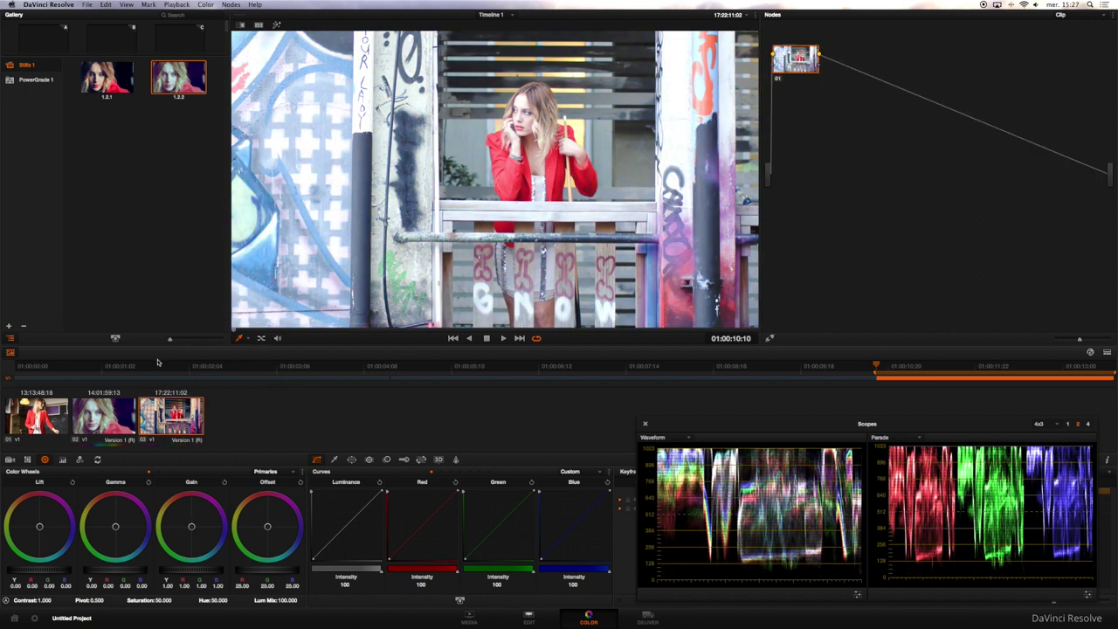
{"action": "right_click", "coordinate": [172, 83]}
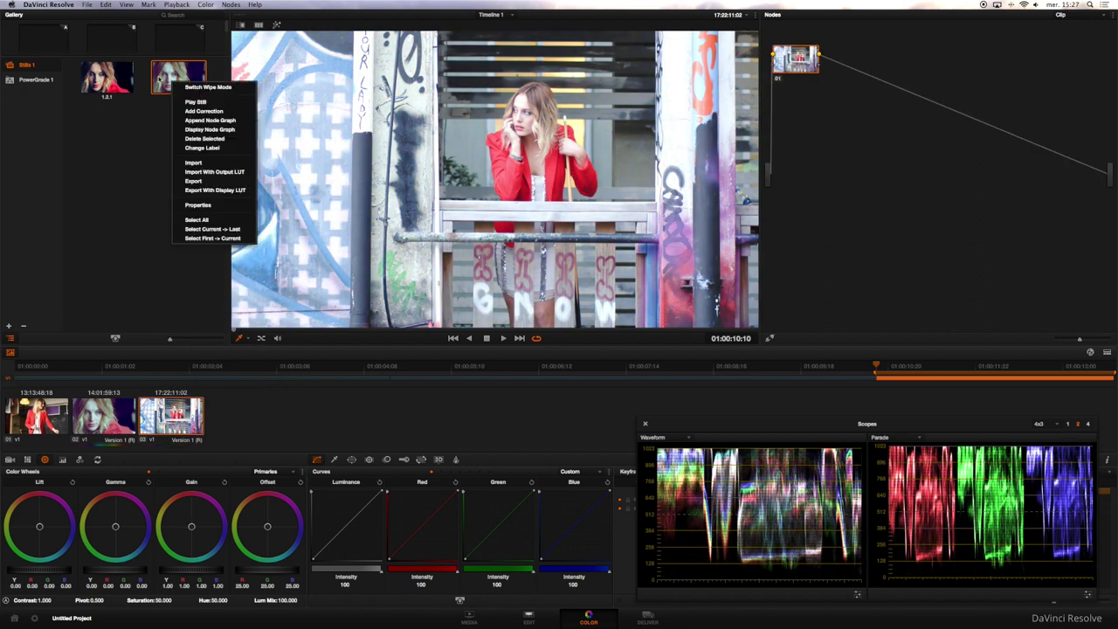
{"action": "left_click", "coordinate": [202, 111]}
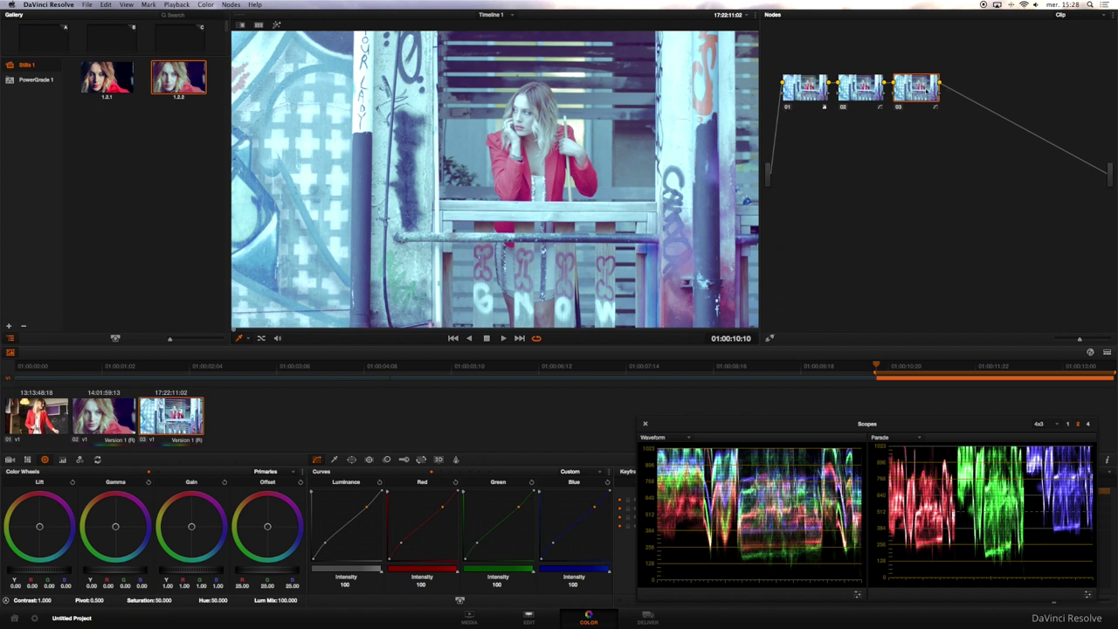
- Disable node 02, then neutralise and slightly warm node 01's gain balance
{"action": "left_click", "coordinate": [861, 89]}
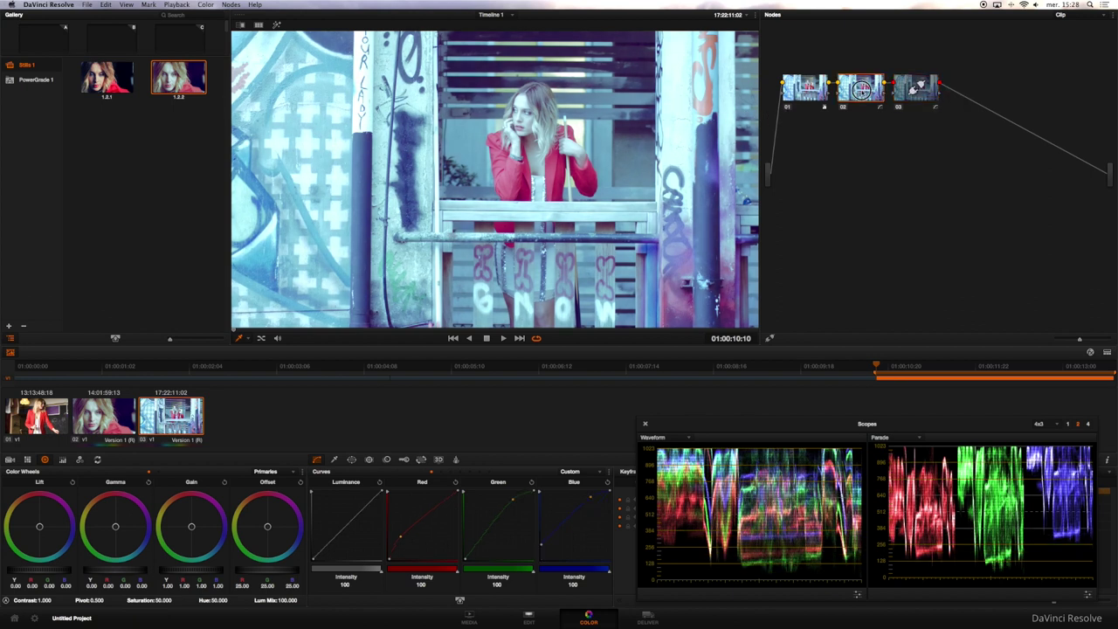
{"action": "key", "text": "ctrl+d"}
{"action": "key", "text": "shift+semicolon"}
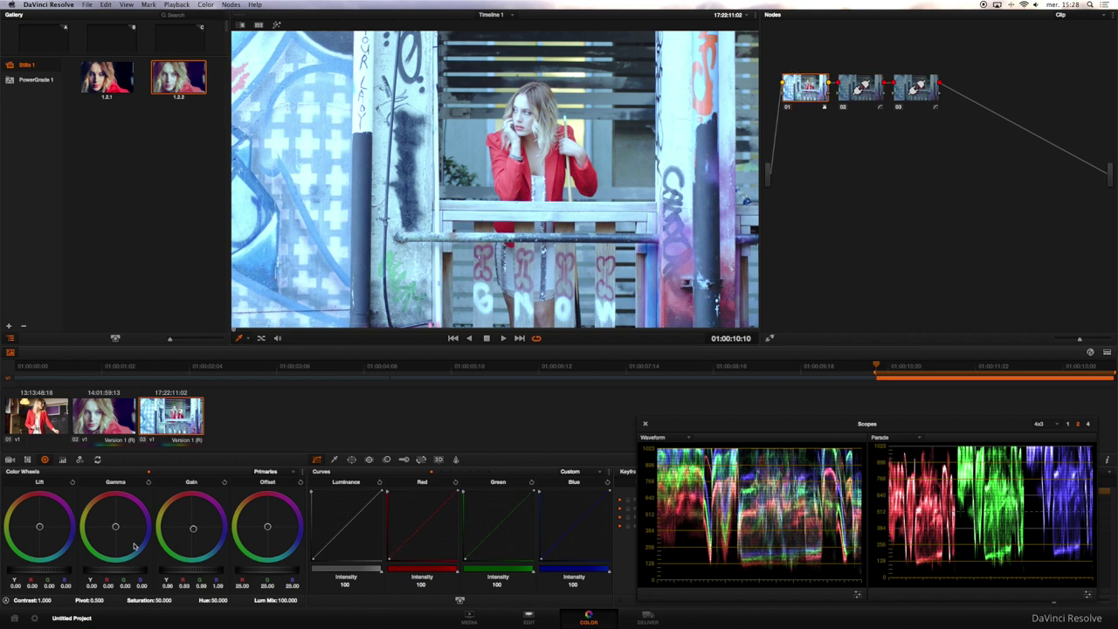
{"action": "mouse_move", "coordinate": [193, 529]}
{"action": "left_mouse_down"}
{"action": "mouse_move", "coordinate": [204, 559]}
{"action": "mouse_move", "coordinate": [164, 567]}
{"action": "left_mouse_up"}
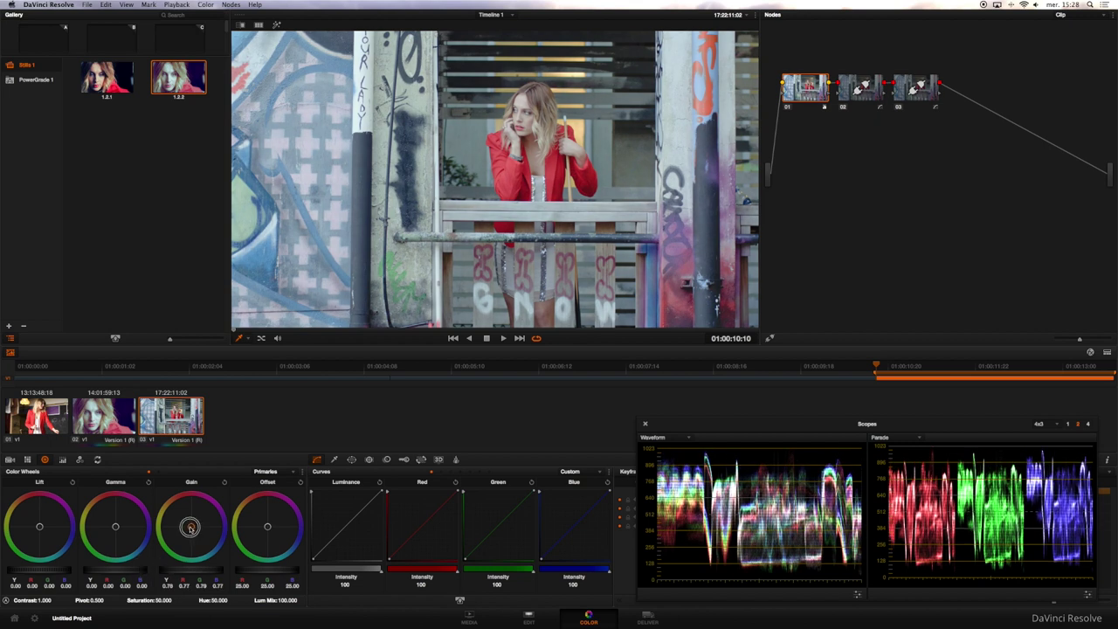
{"action": "left_click_drag", "start_coordinate": [191, 525], "coordinate": [186, 521]}
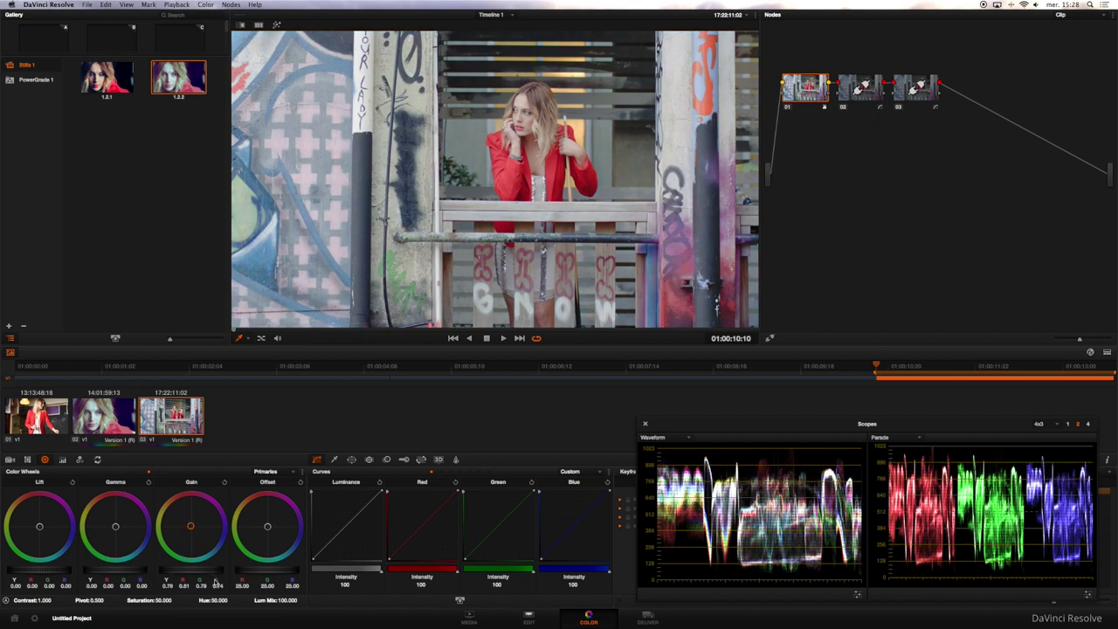
- Darken the graffiti clip's lift slightly, shift its shadow balance, and review nodes 02 and 03
{"action": "left_click_drag", "start_coordinate": [38, 568], "coordinate": [22, 568]}
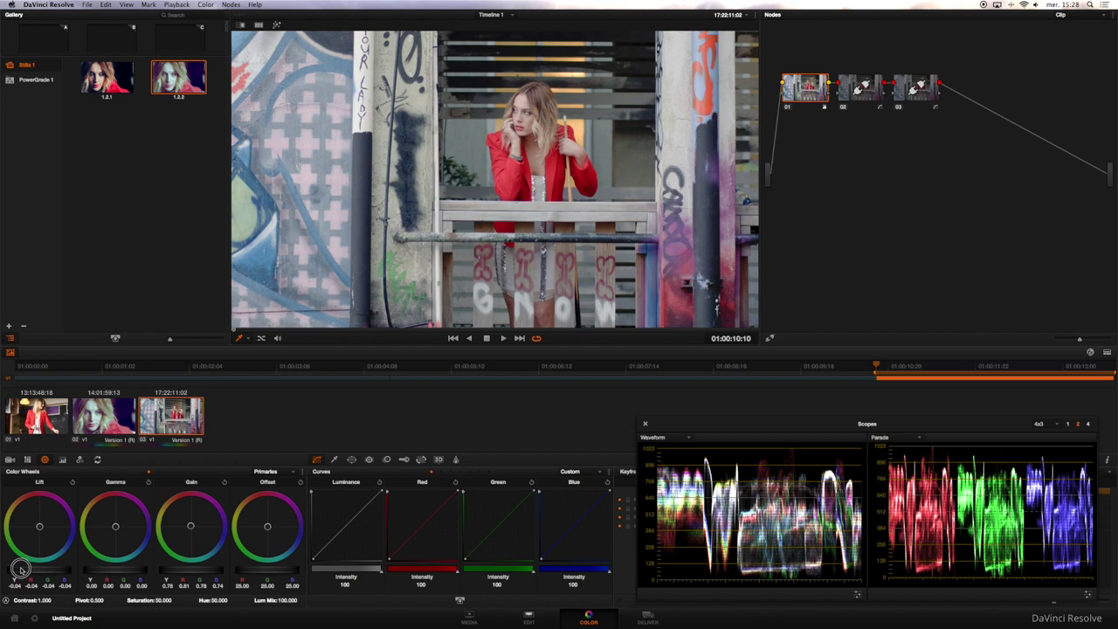
{"action": "left_click_drag", "start_coordinate": [39, 526], "coordinate": [25, 526]}
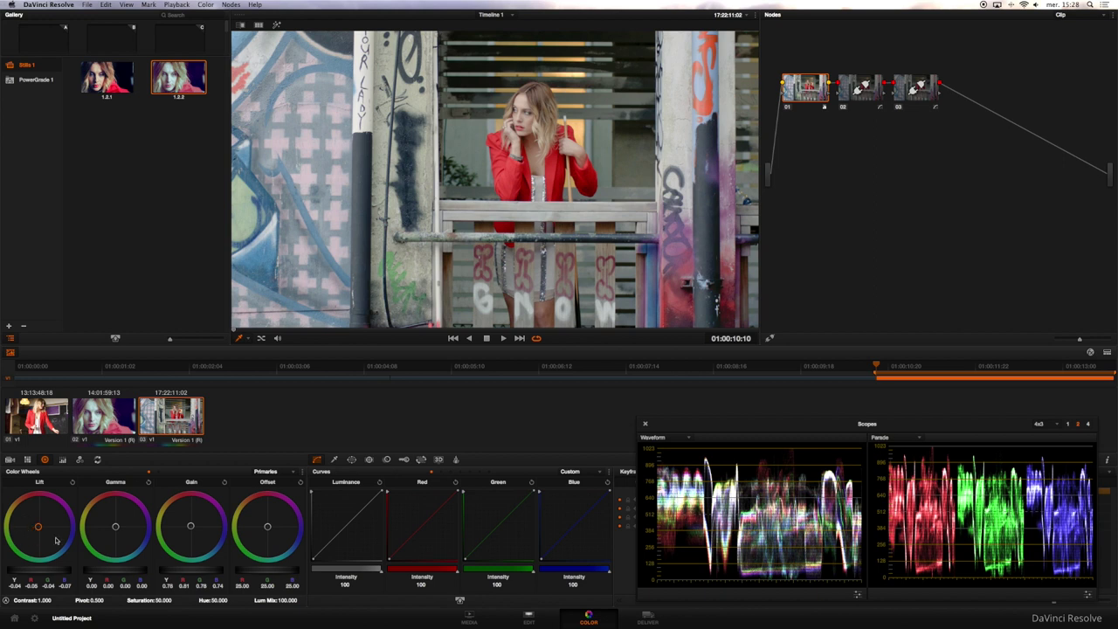
{"action": "left_click", "coordinate": [854, 81]}
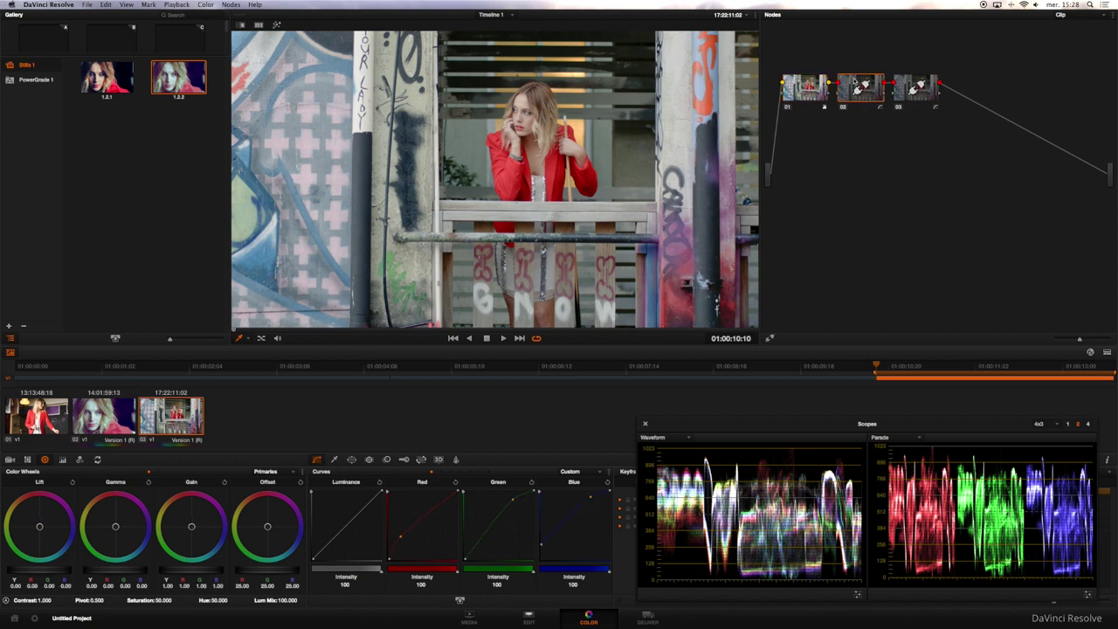
{"action": "left_click", "coordinate": [914, 88]}
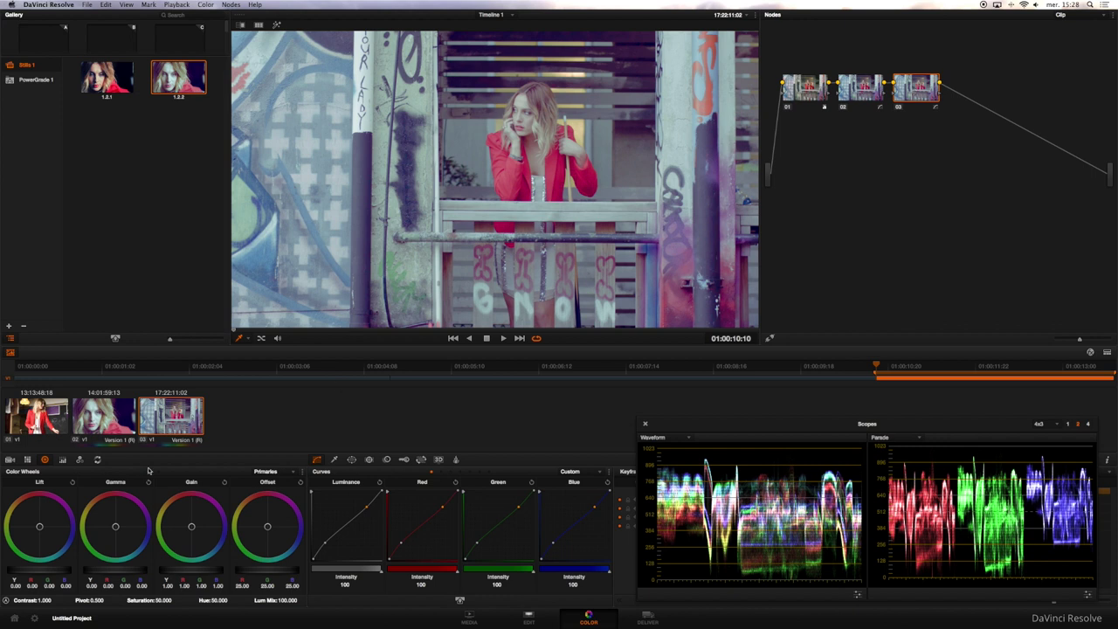
{"action": "left_click", "coordinate": [126, 403]}
{"action": "left_click", "coordinate": [147, 409]}
- Append still 1.2.2's node graph to the red-jacket clip and bypass nodes 02 and 03
{"action": "left_click", "coordinate": [100, 425]}
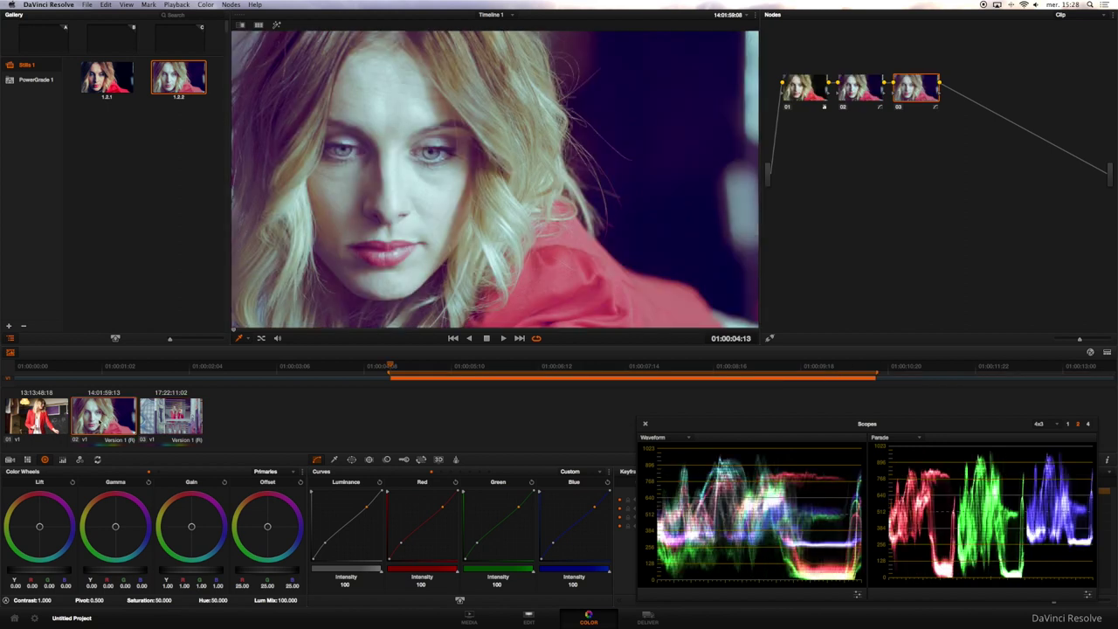
{"action": "left_click", "coordinate": [58, 420]}
{"action": "right_click", "coordinate": [186, 86]}
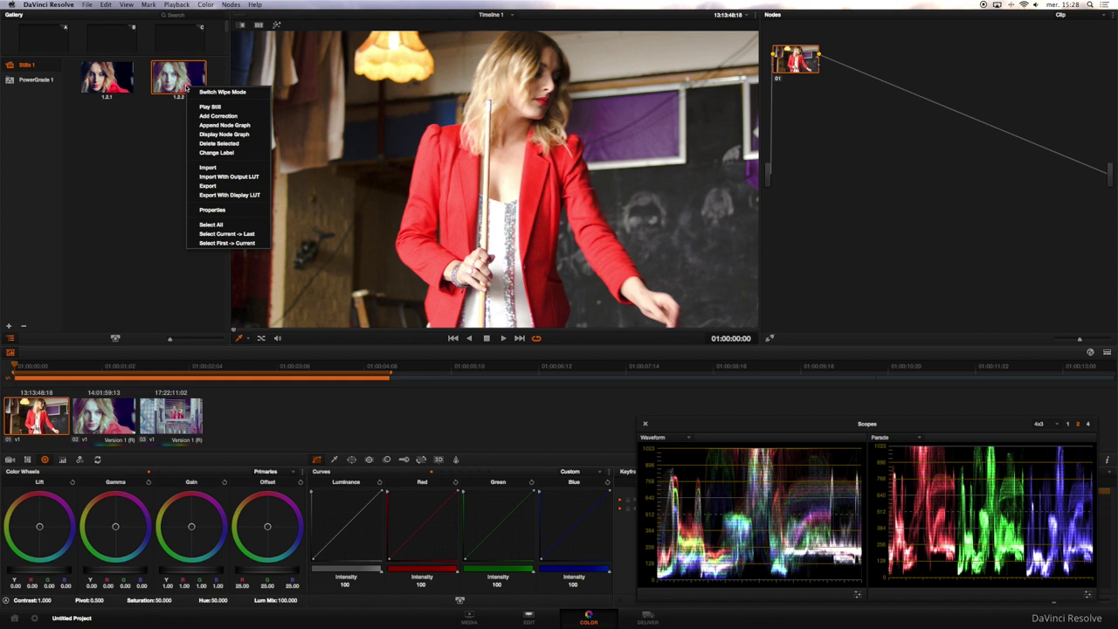
{"action": "left_click", "coordinate": [216, 125]}
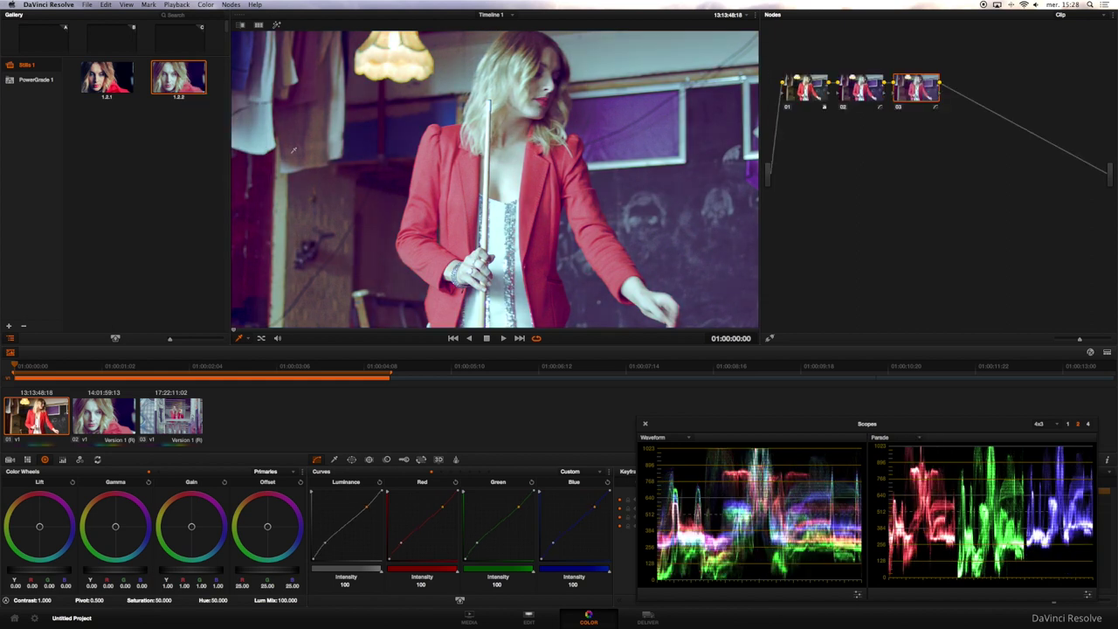
{"action": "key", "text": "ctrl+d"}
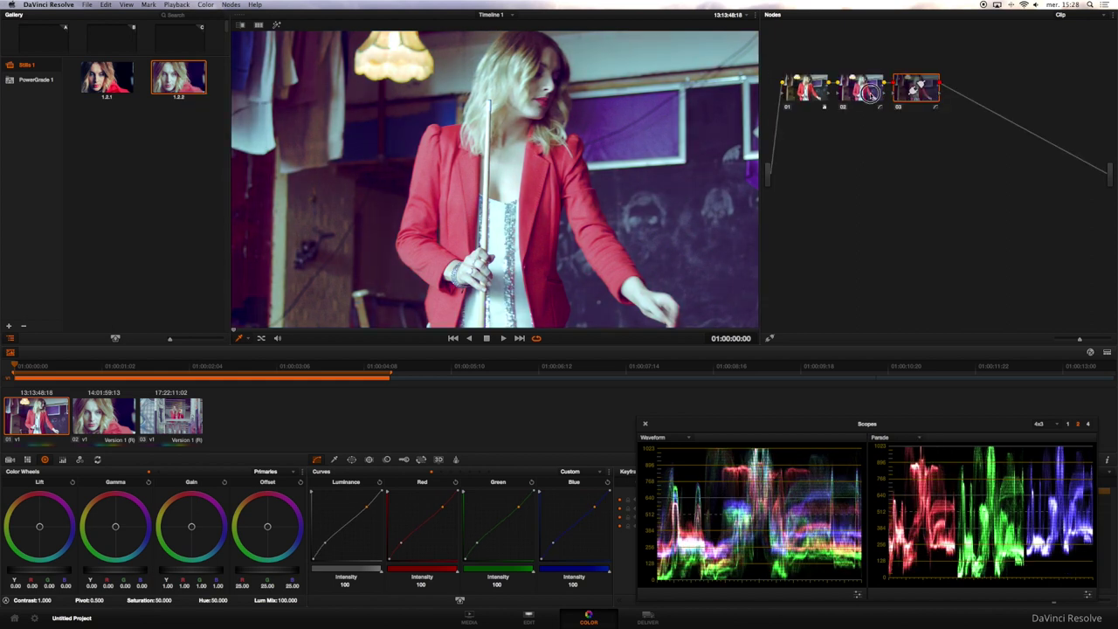
{"action": "left_click", "coordinate": [861, 88]}
{"action": "key", "text": "ctrl+d"}
{"action": "left_click", "coordinate": [805, 89]}
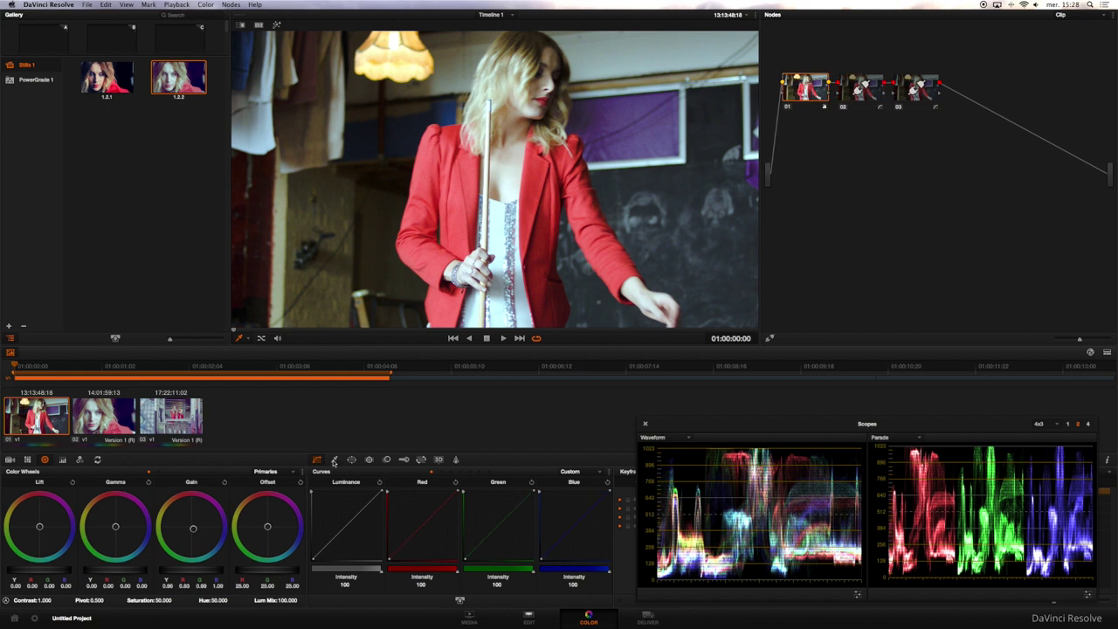
- Lower and warm node 01's gain, check nodes 02 and 03, then show the close-up clip
{"action": "left_click_drag", "start_coordinate": [182, 569], "coordinate": [141, 566]}
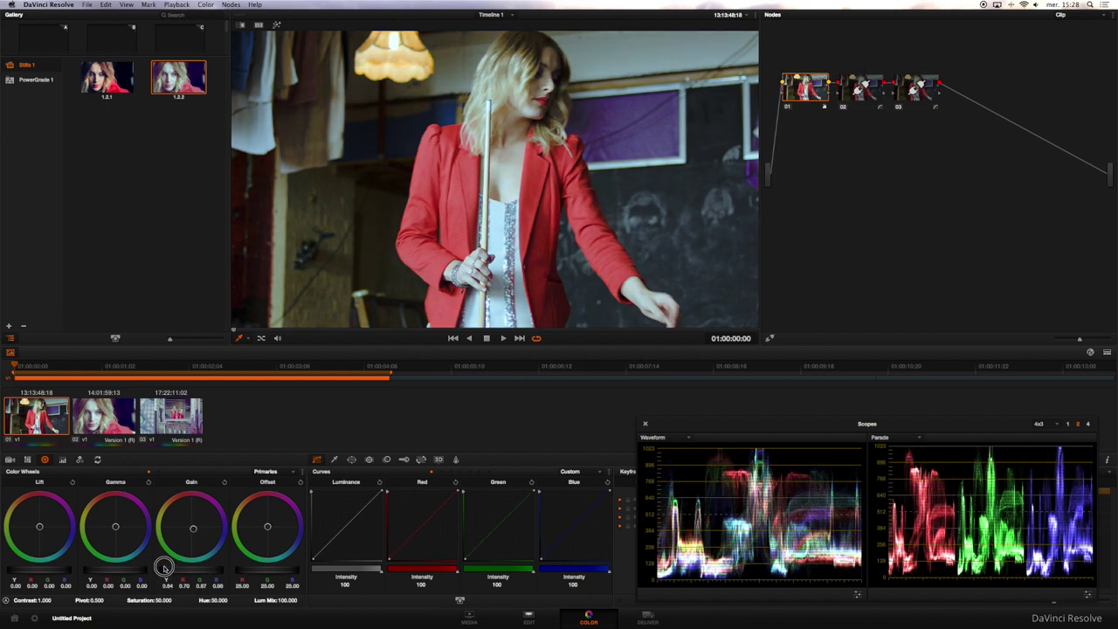
{"action": "left_click_drag", "start_coordinate": [187, 537], "coordinate": [184, 513]}
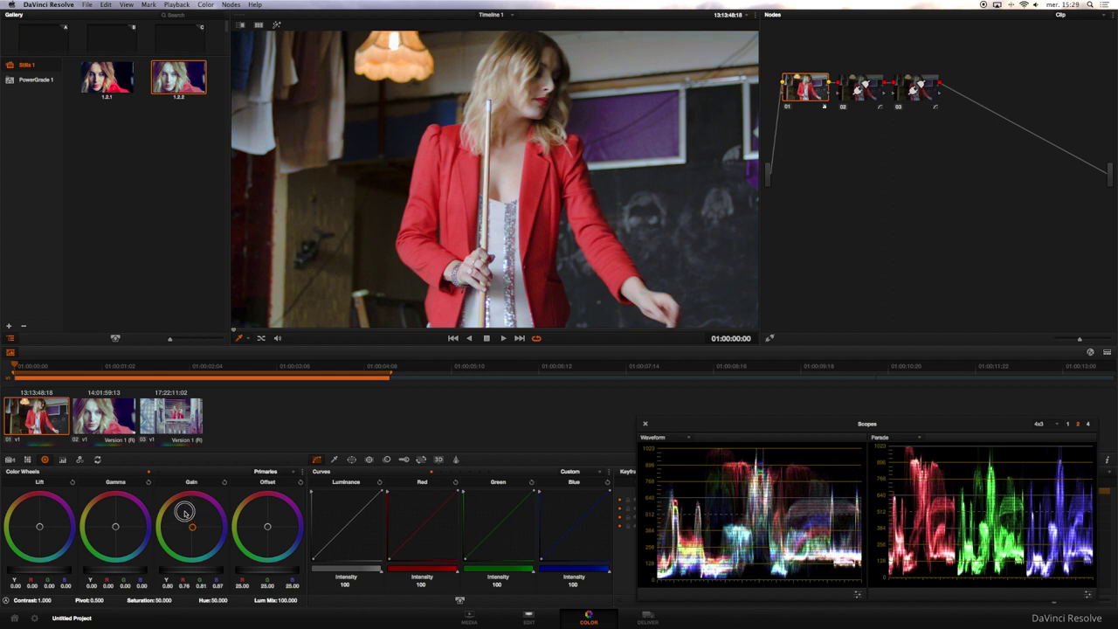
{"action": "left_click_drag", "start_coordinate": [183, 510], "coordinate": [181, 516]}
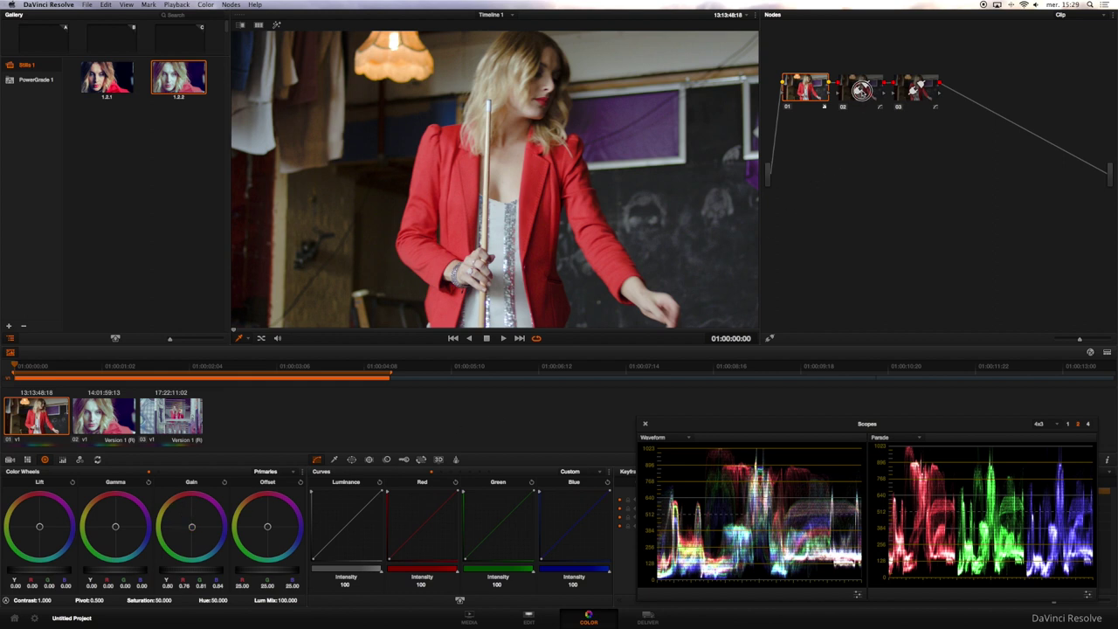
{"action": "left_click", "coordinate": [862, 90]}
{"action": "left_click", "coordinate": [915, 87]}
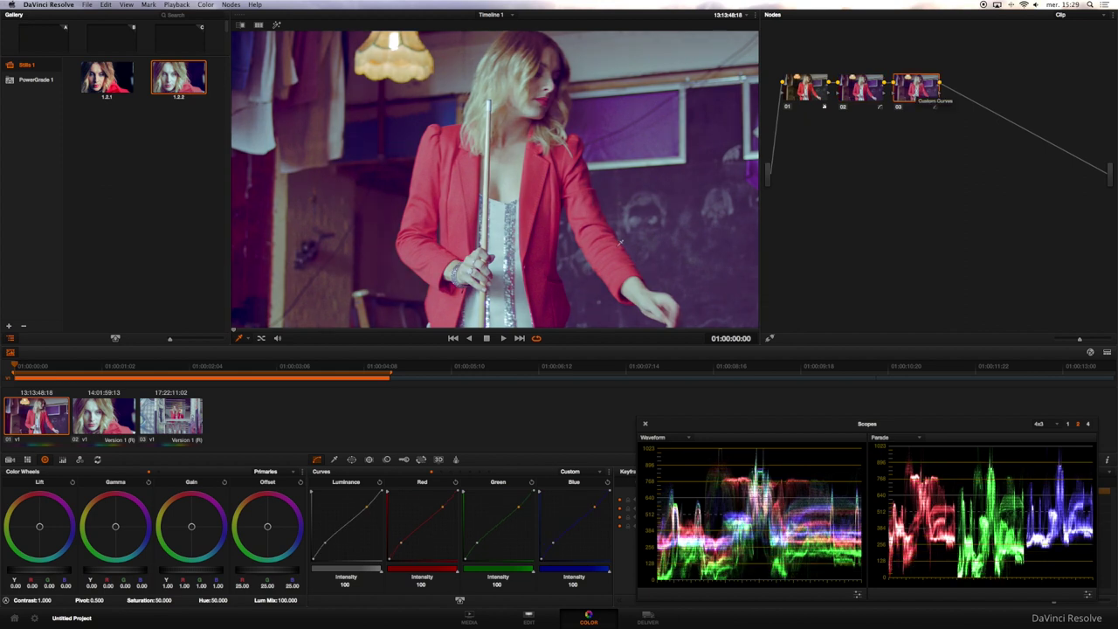
{"action": "left_click", "coordinate": [92, 427]}
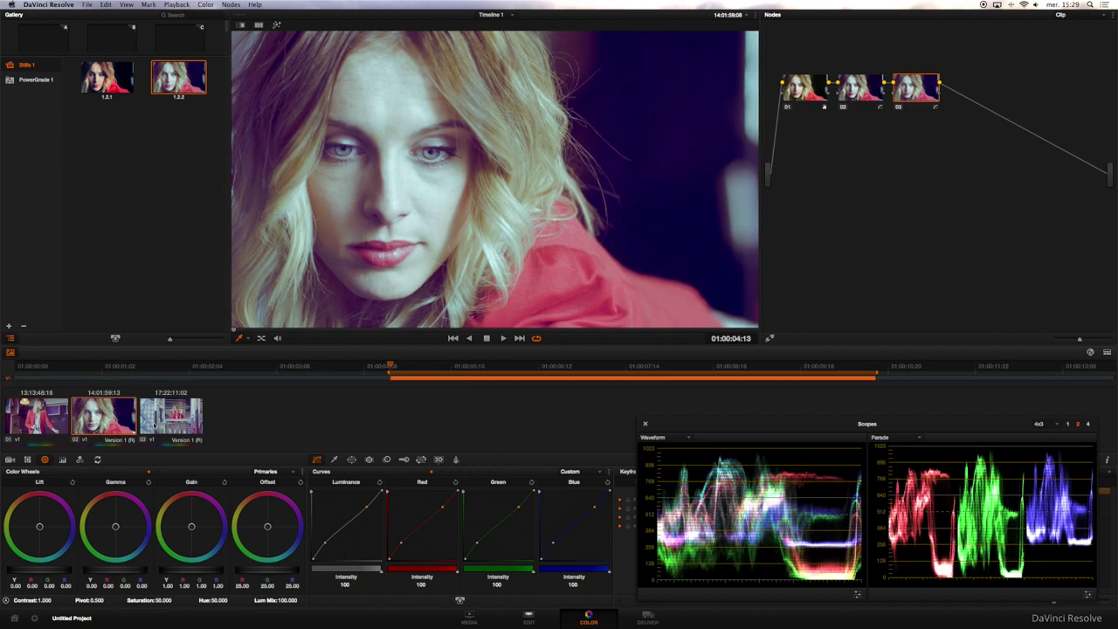
- Turn Loop off and play from the red-jacket clip into the close-up, stopping at 01:00:06:09
{"action": "left_click", "coordinate": [157, 426]}
{"action": "left_click", "coordinate": [102, 425]}
{"action": "left_click", "coordinate": [53, 424]}
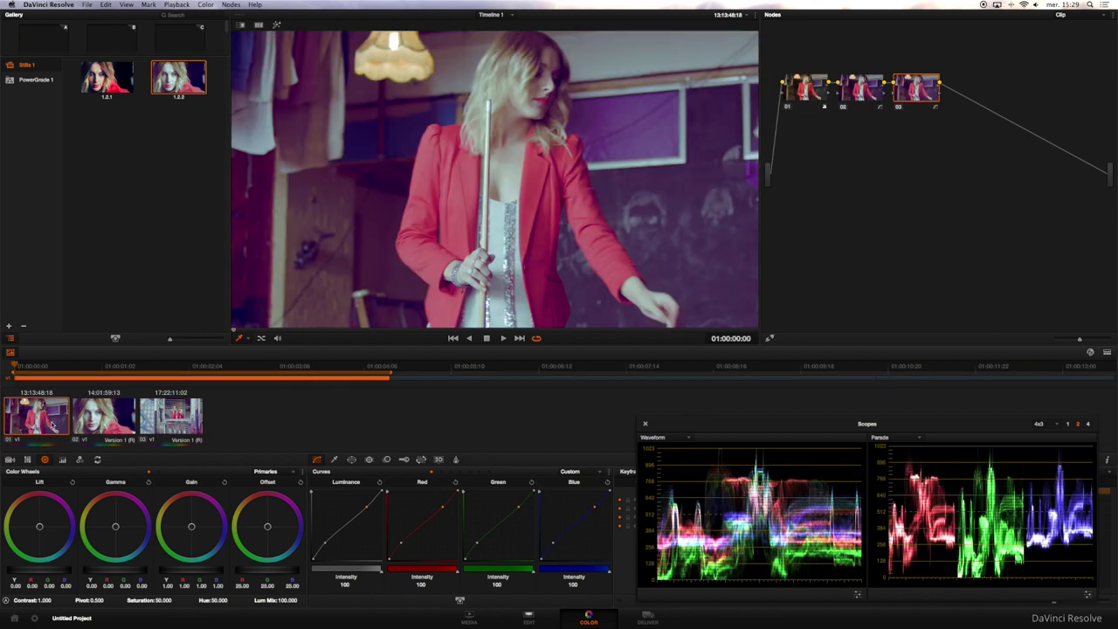
{"action": "left_click", "coordinate": [91, 419]}
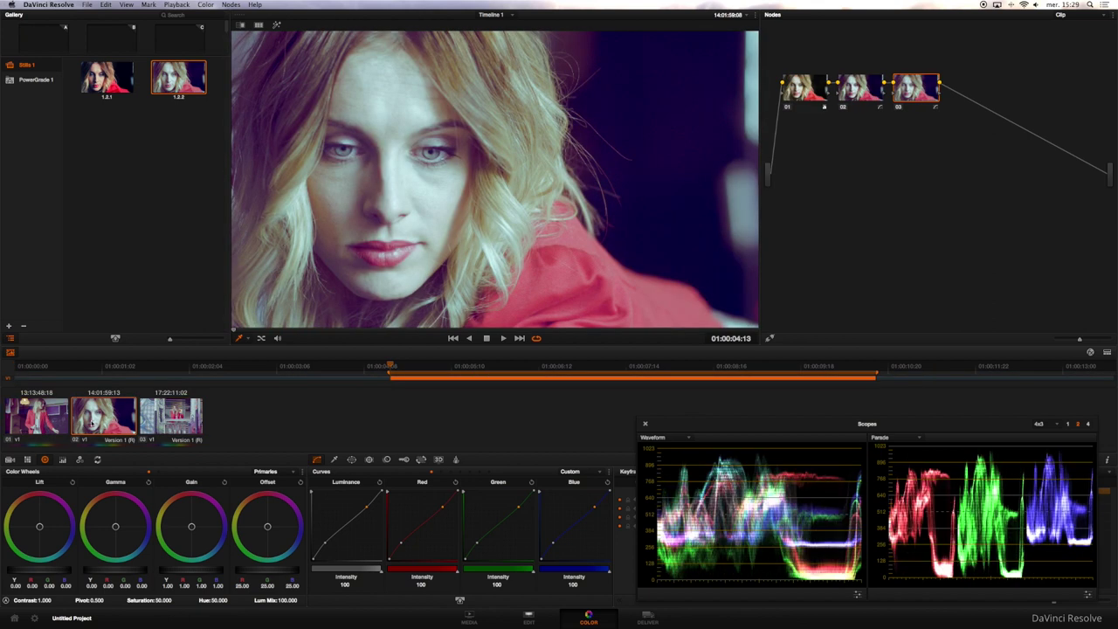
{"action": "left_click", "coordinate": [536, 338]}
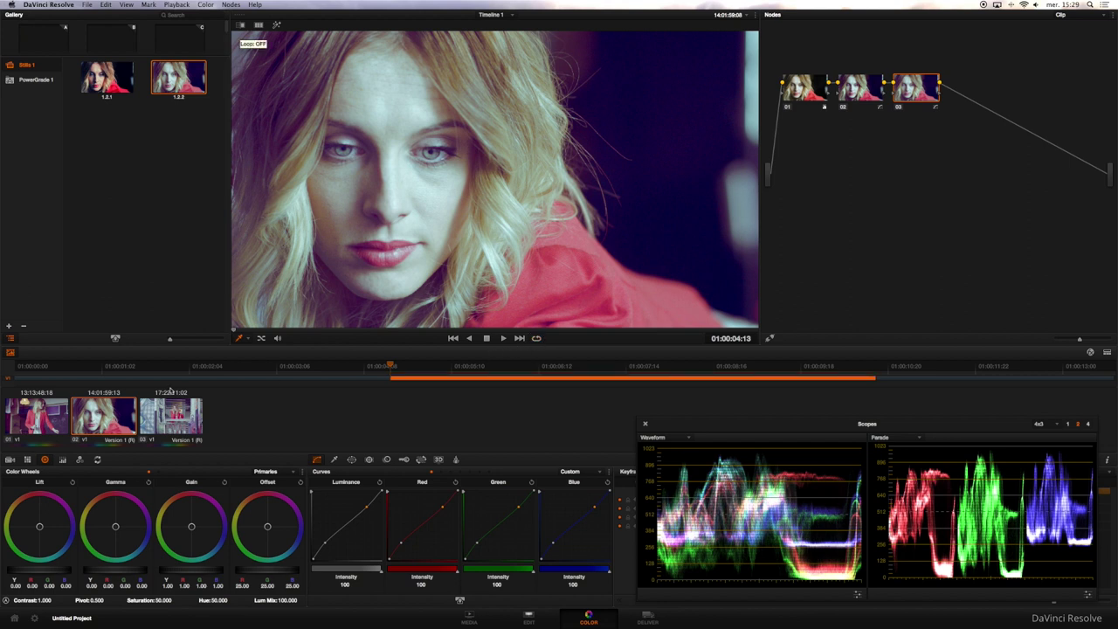
{"action": "left_click", "coordinate": [47, 419]}
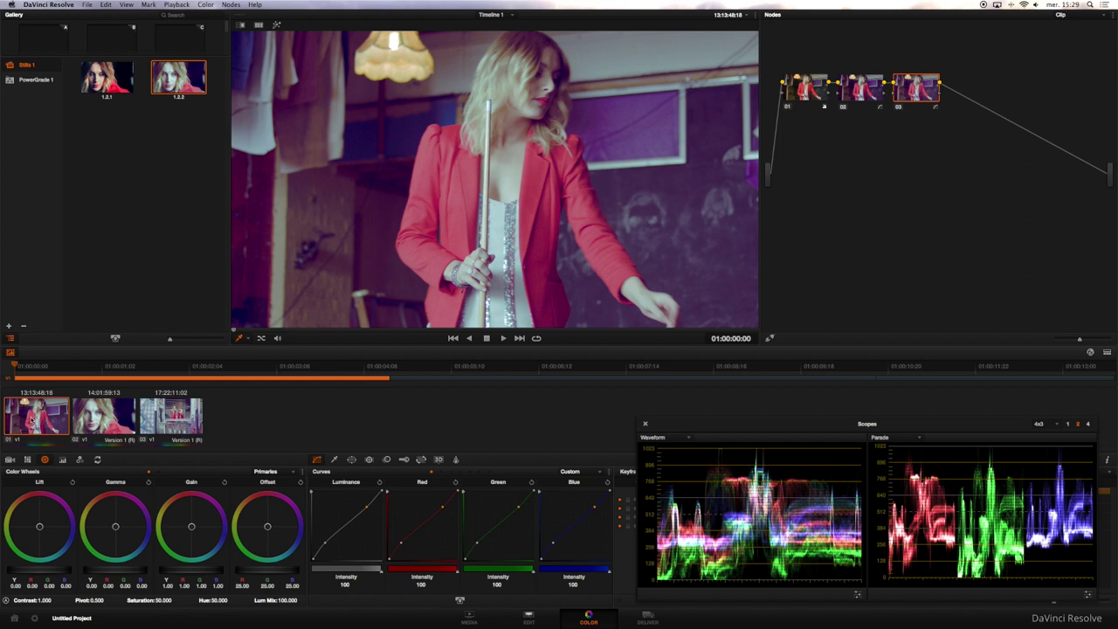
{"action": "left_click", "coordinate": [503, 338]}
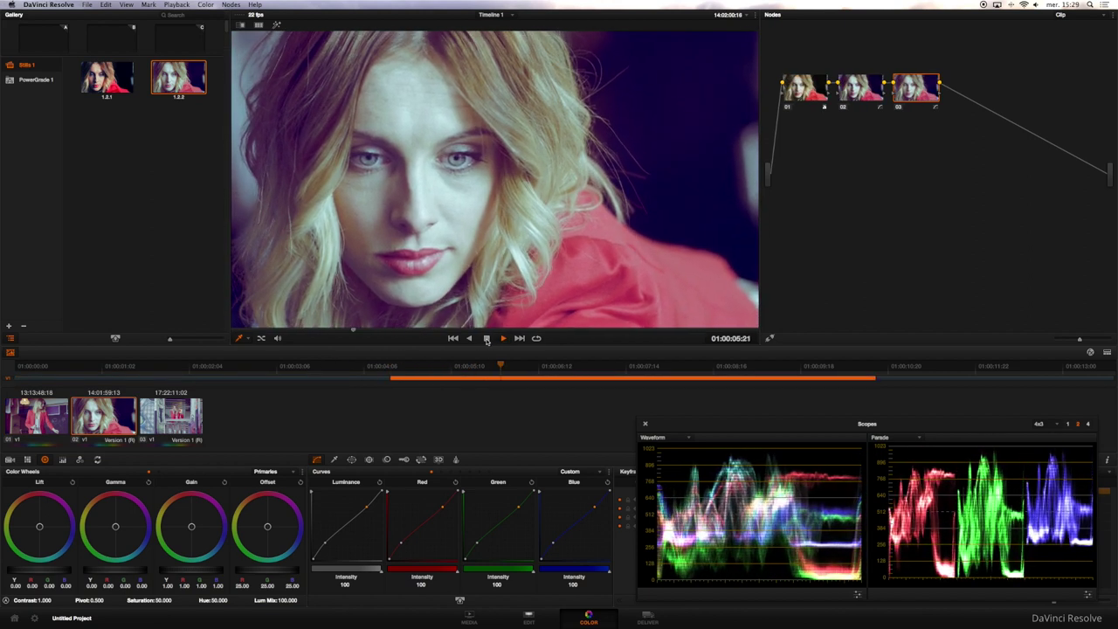
{"action": "left_click", "coordinate": [487, 338]}
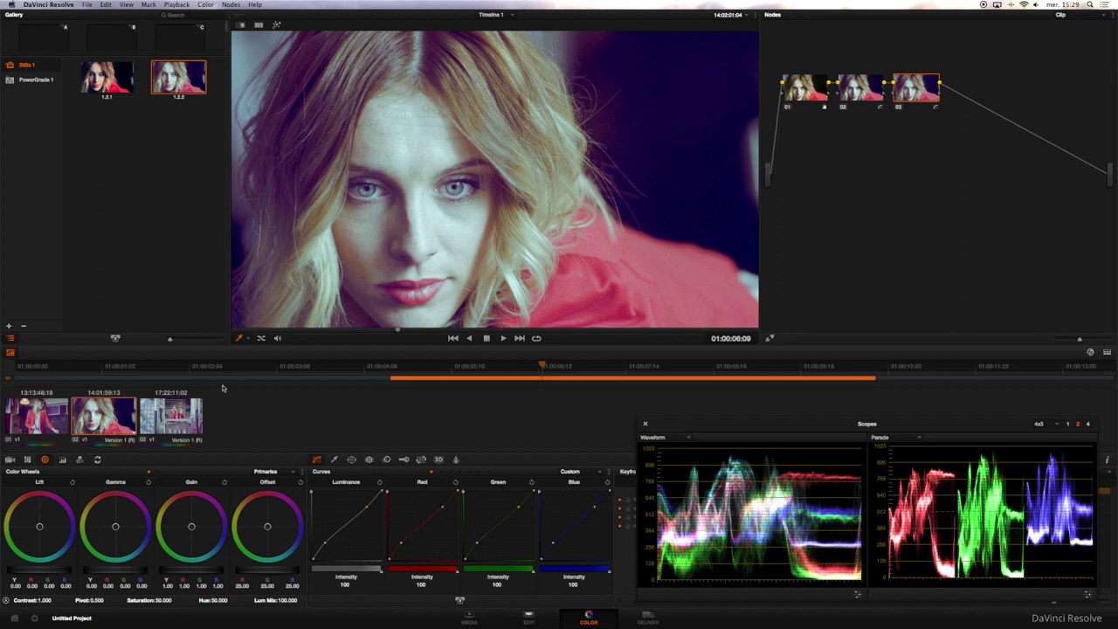
- Load the close-up clip's Version 2 grade and play from near the red-jacket clip's end
{"action": "right_click", "coordinate": [96, 418]}
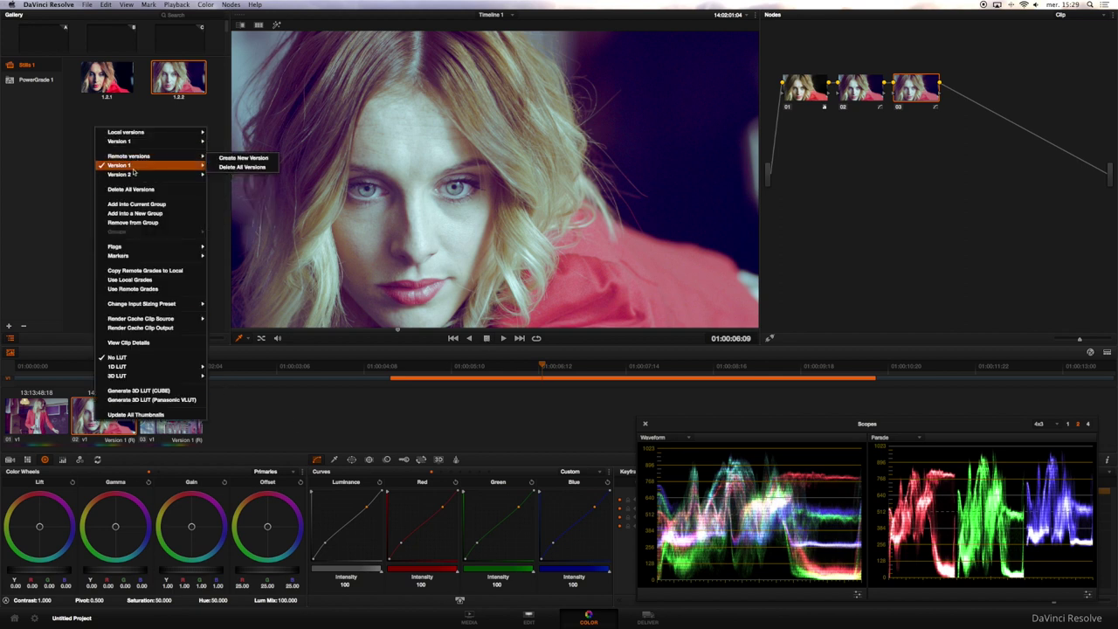
{"action": "mouse_move", "coordinate": [157, 174]}
{"action": "left_click", "coordinate": [225, 177]}
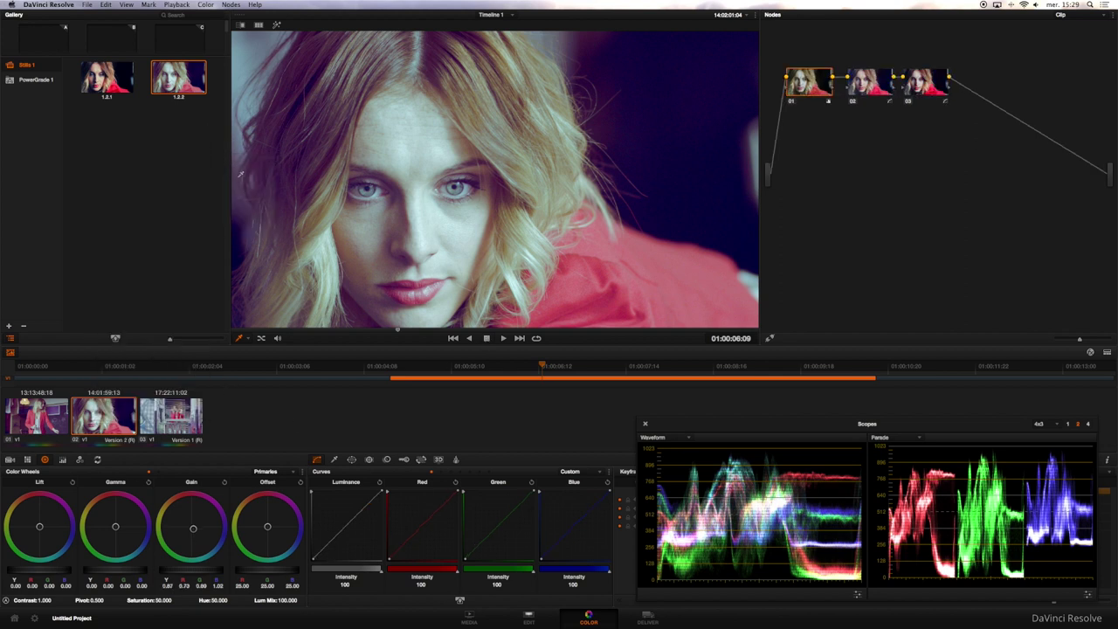
{"action": "left_click", "coordinate": [307, 385]}
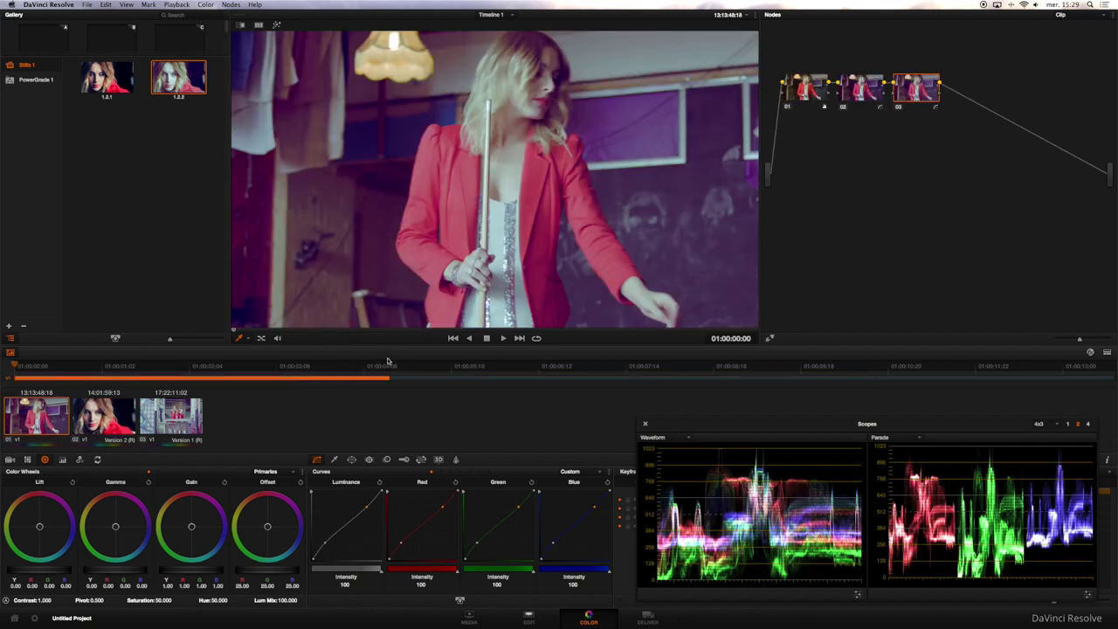
{"action": "left_click", "coordinate": [273, 366]}
{"action": "left_click", "coordinate": [505, 338]}
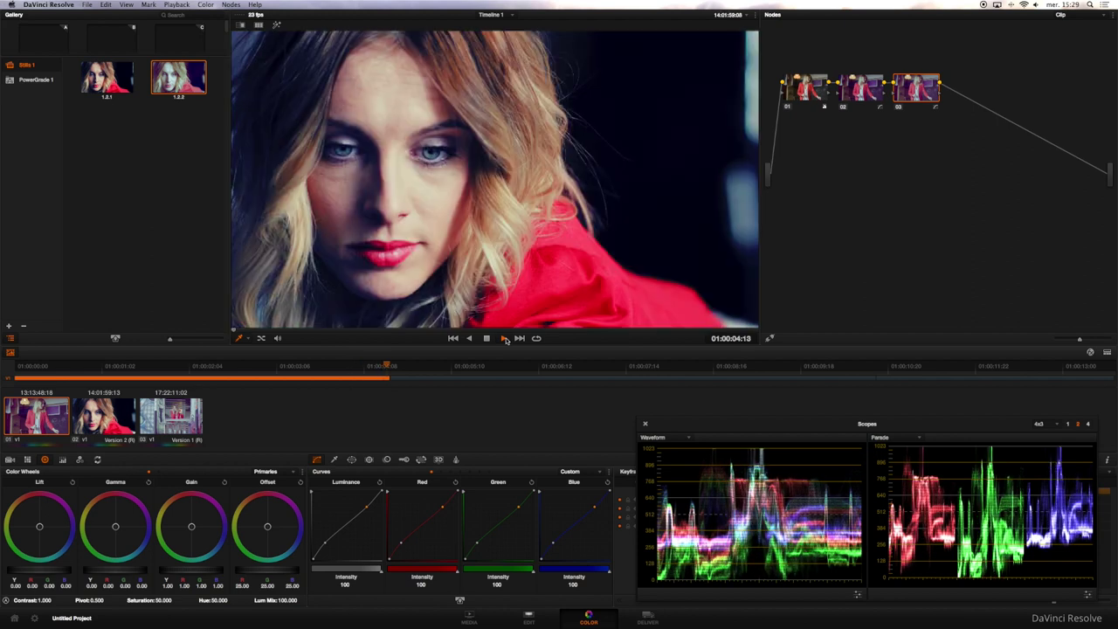
- Stop playback partway through the close-up clip at 01:00:06:13 to view its Version 2 grade
{"action": "left_click", "coordinate": [486, 338]}
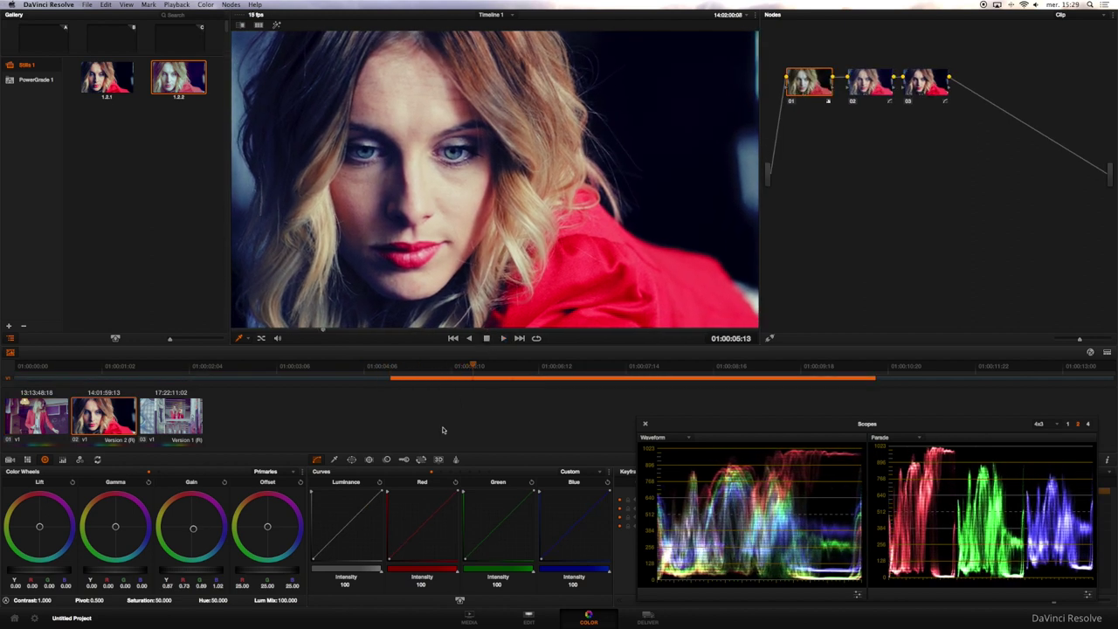